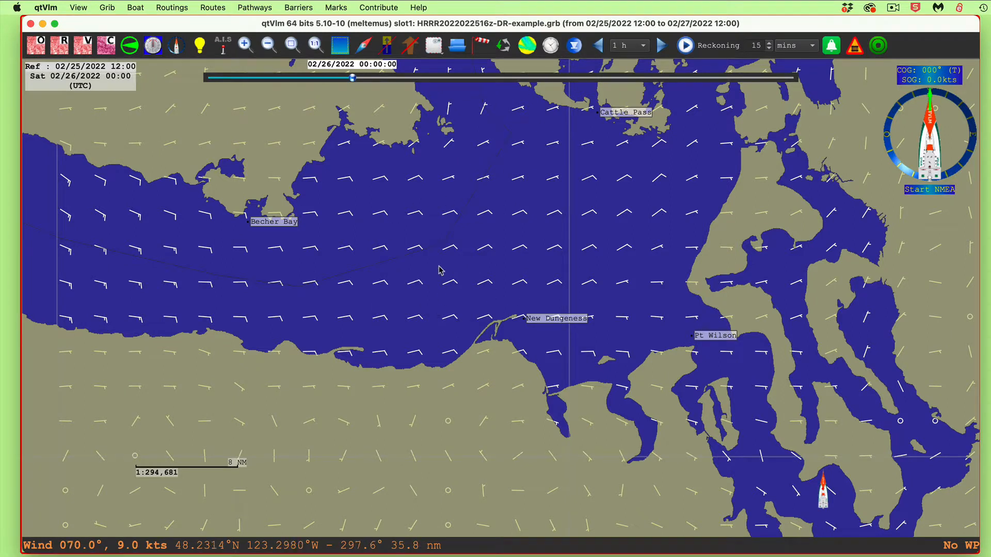
right_click(406, 272)
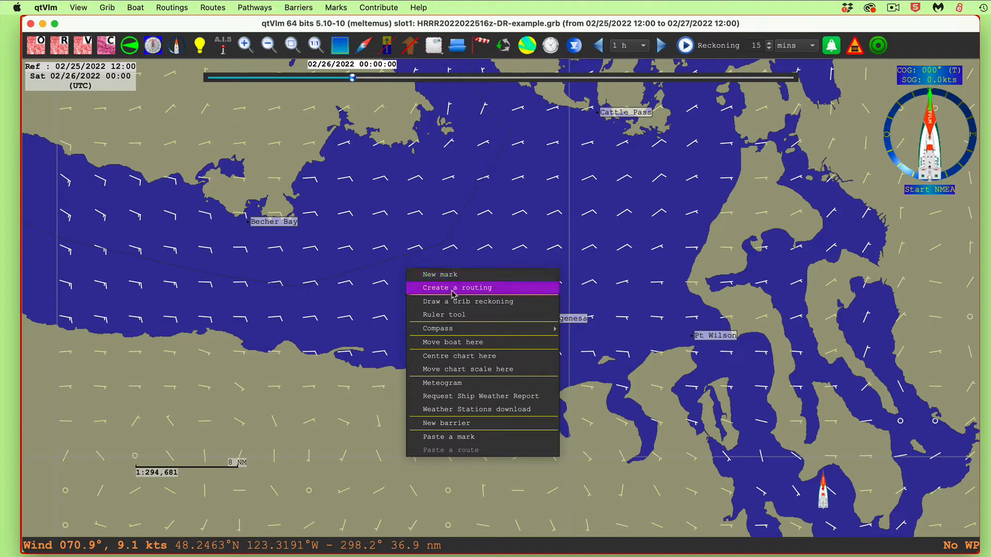
click(487, 306)
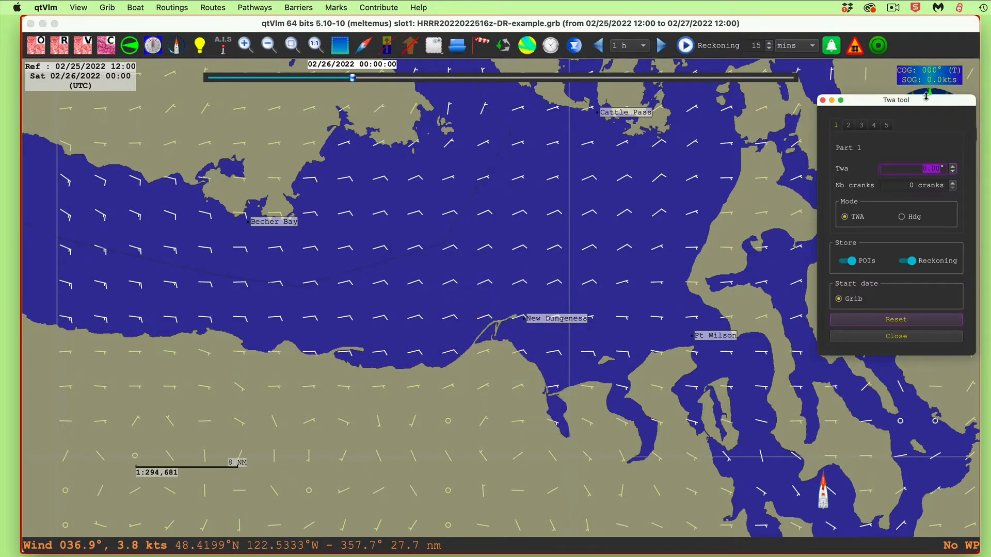
drag(928, 100, 604, 144)
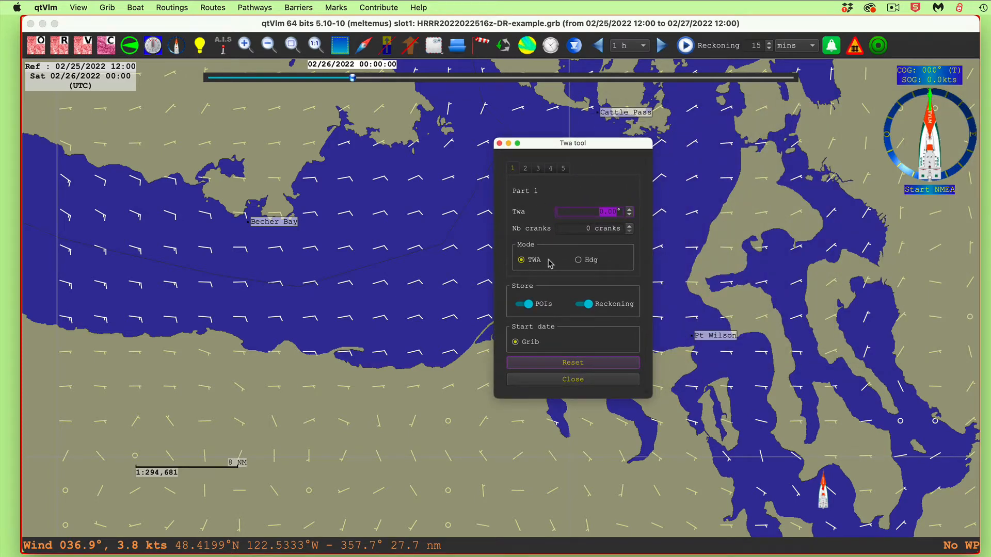
click(572, 381)
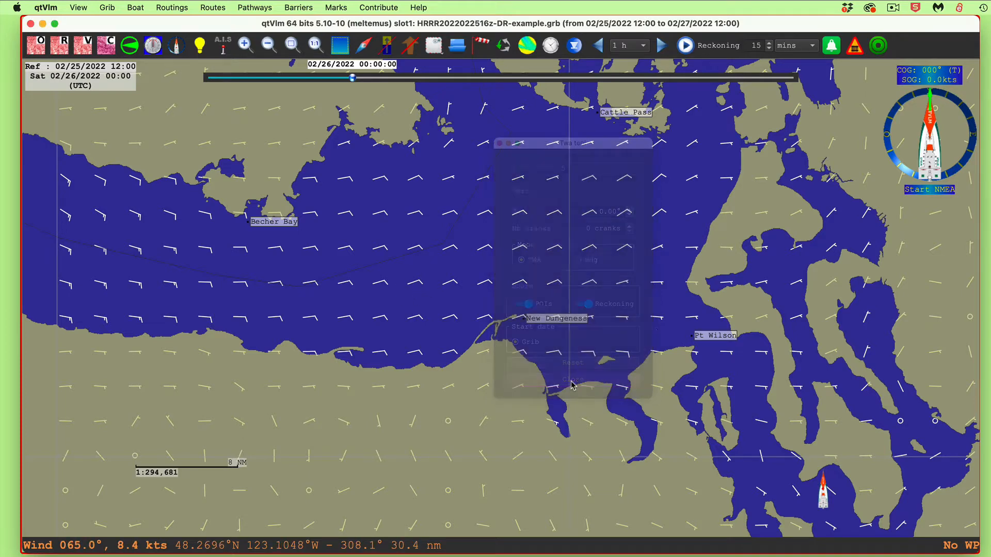
Create a POI mark named "test start" in the open water between Becher Bay and New Dungeness, and shift it slightly south
right_click(412, 270)
click(446, 275)
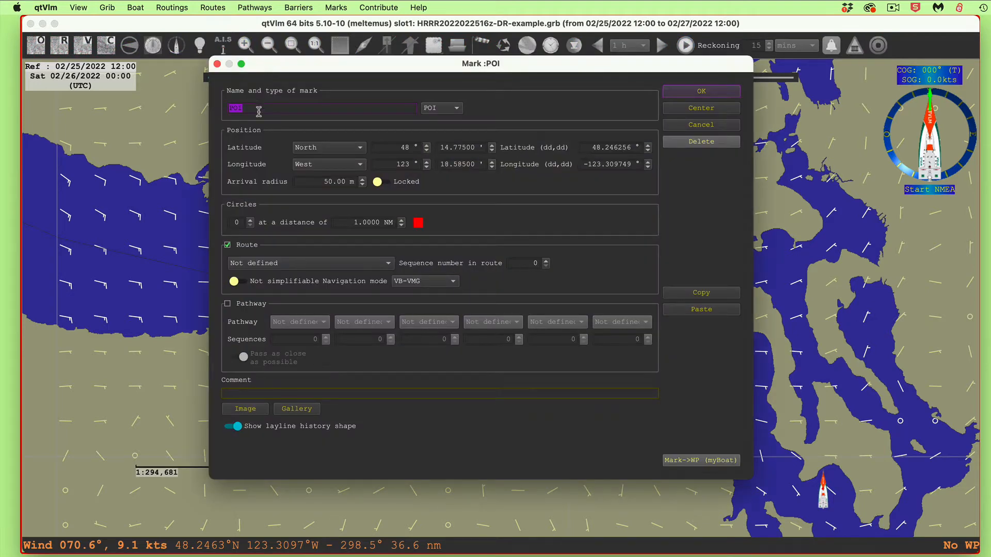
text(test start)
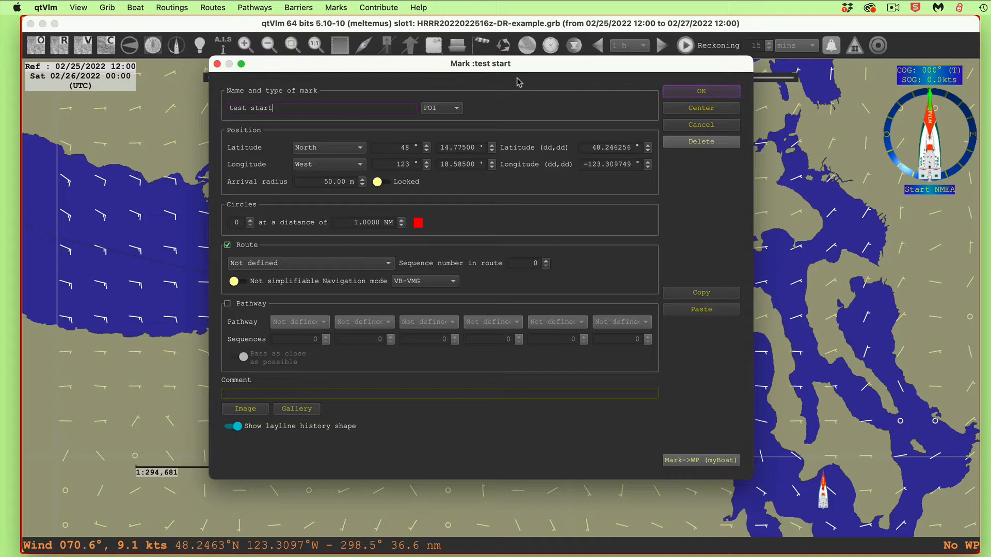
click(706, 91)
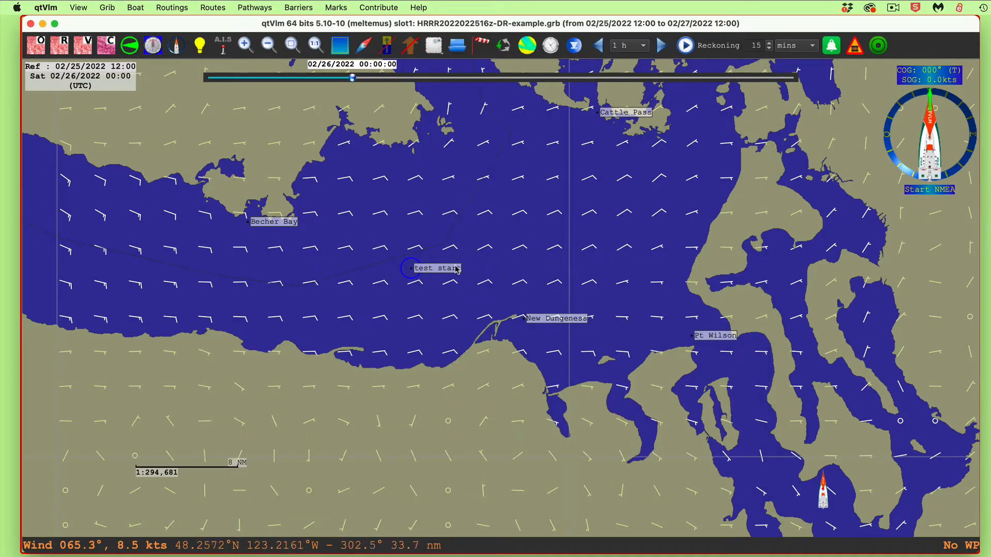
drag(447, 270, 446, 279)
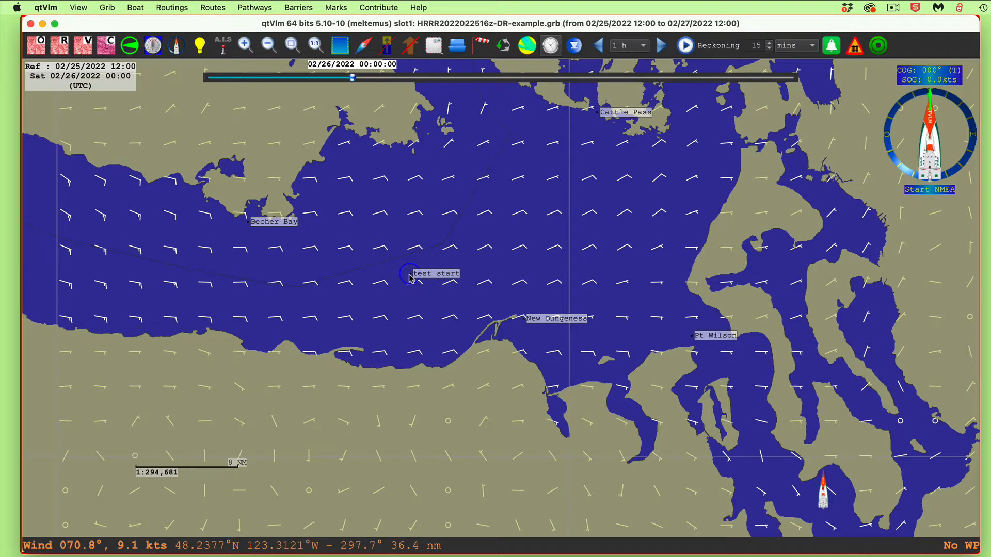
Start a Grib reckoning from the test start mark, with part 1 in Hdg mode at 0° for 5 cranks
right_click(446, 277)
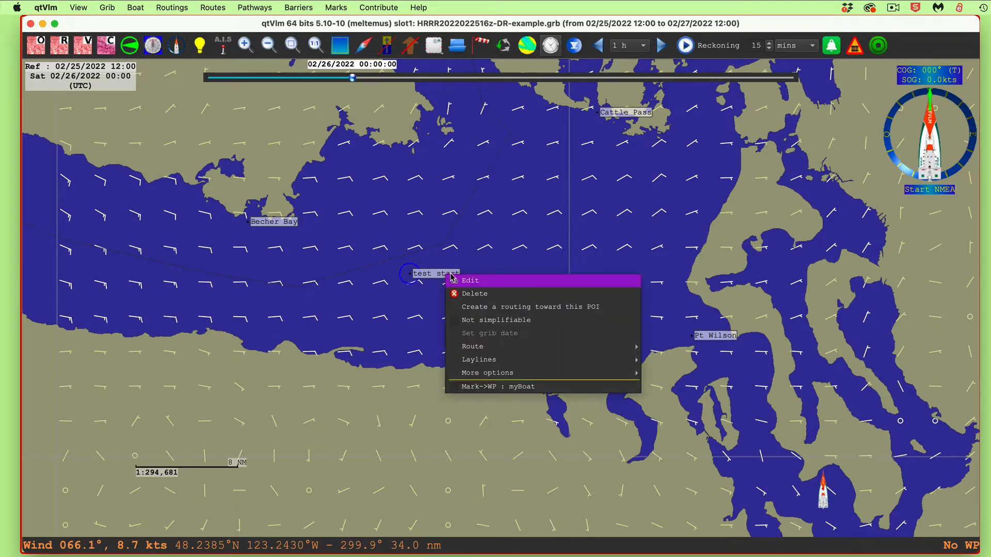
mouse_move(619, 373)
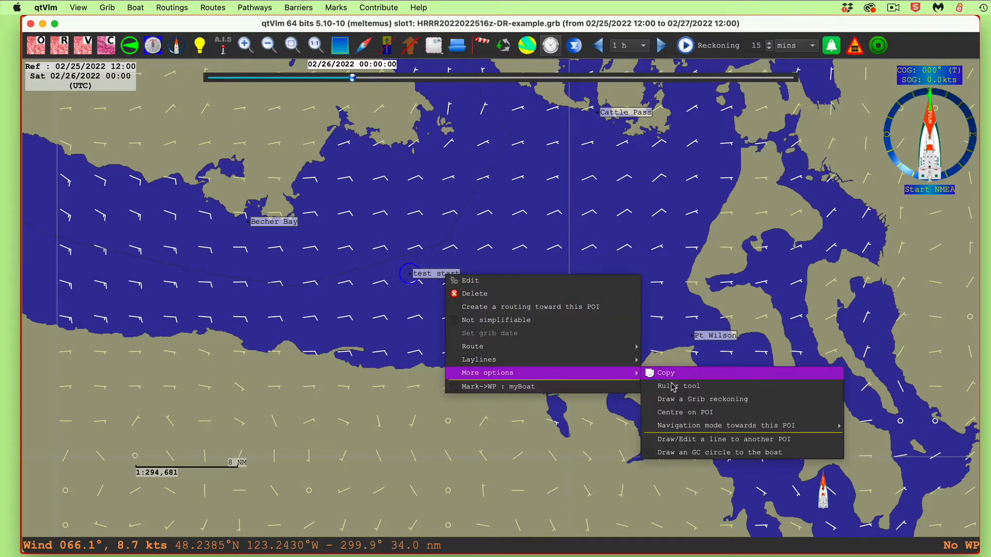
click(685, 400)
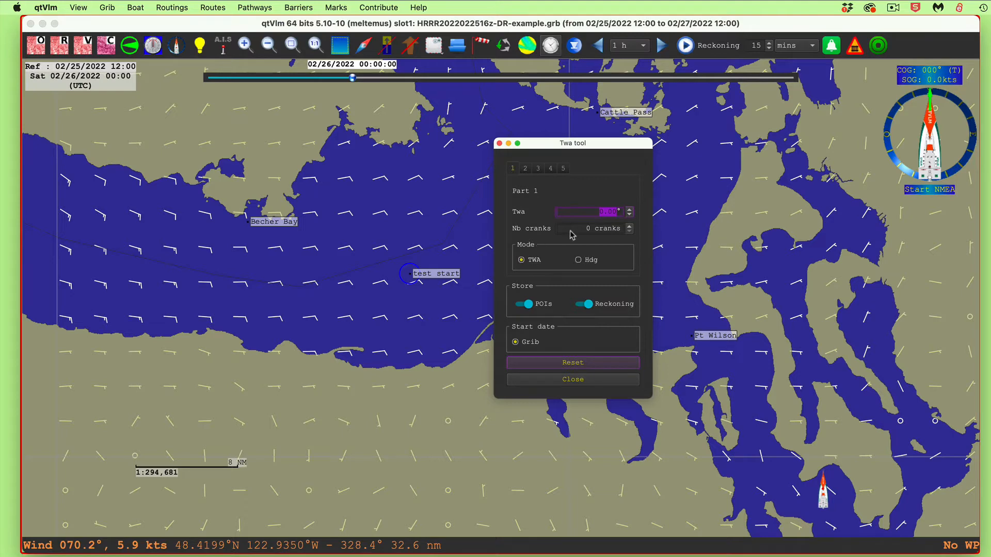
click(578, 260)
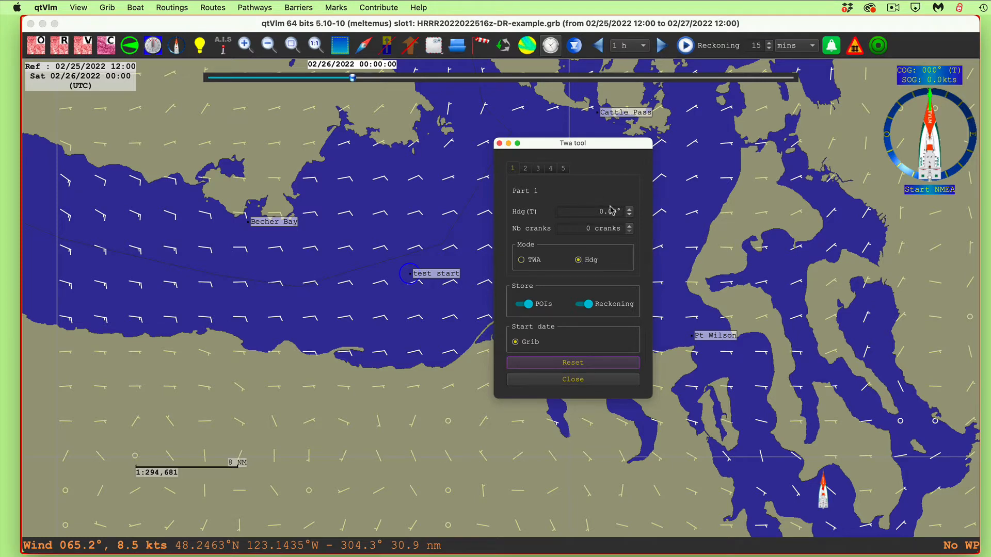
click(629, 225)
click(630, 225)
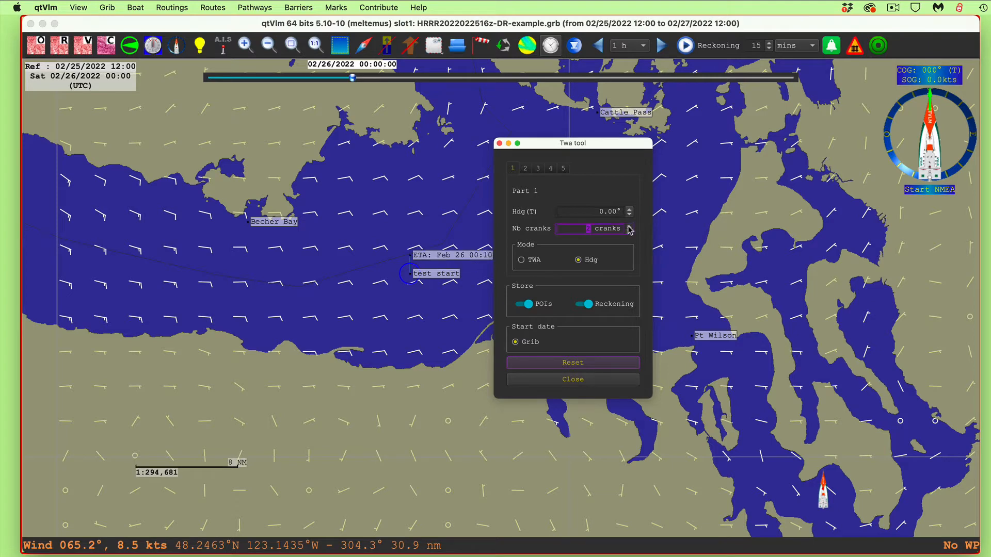
click(629, 226)
click(629, 226)
click(629, 226)
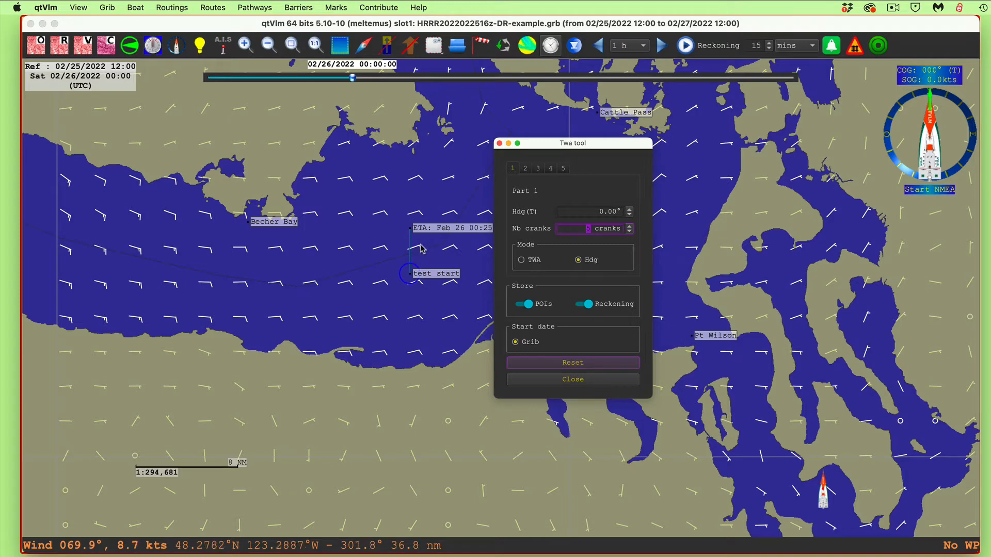
Show the boat's polar diagram, inspect its boat speeds, and set its TWS to 9 kts
click(903, 138)
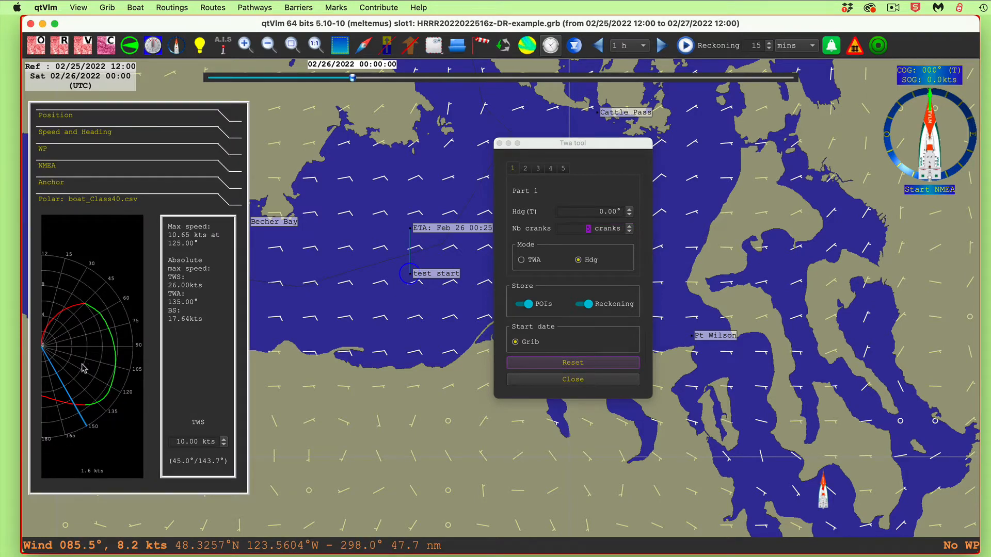
drag(81, 430, 122, 322)
double_click(186, 443)
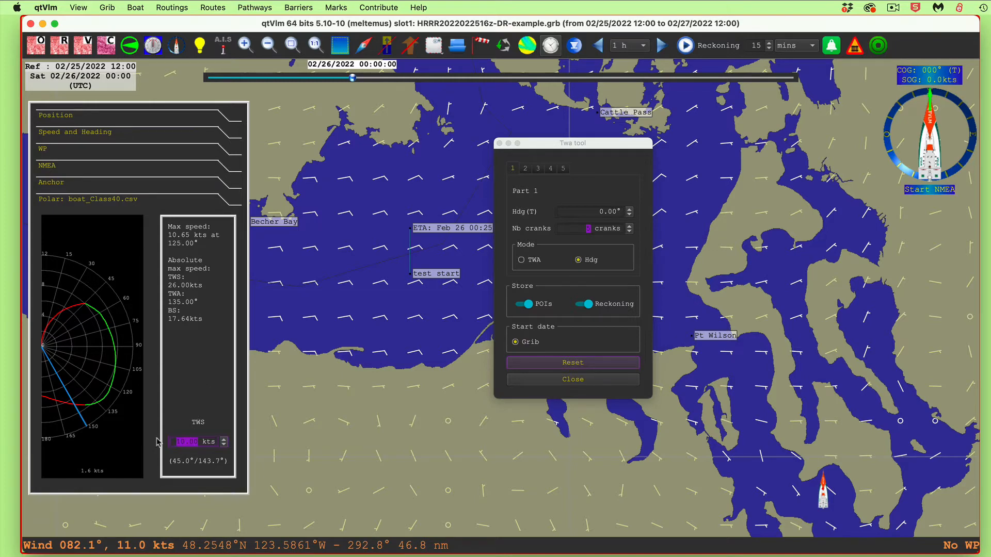
text(9)
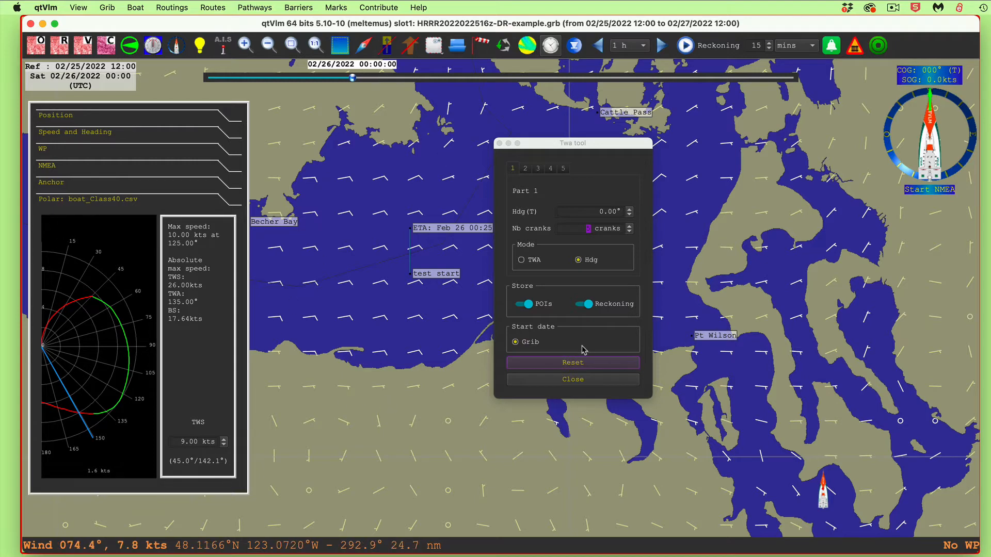
Add part 2 of the reckoning in Hdg mode at 45° for 5 cranks, and close the Twa tool to store it
drag(619, 148, 831, 239)
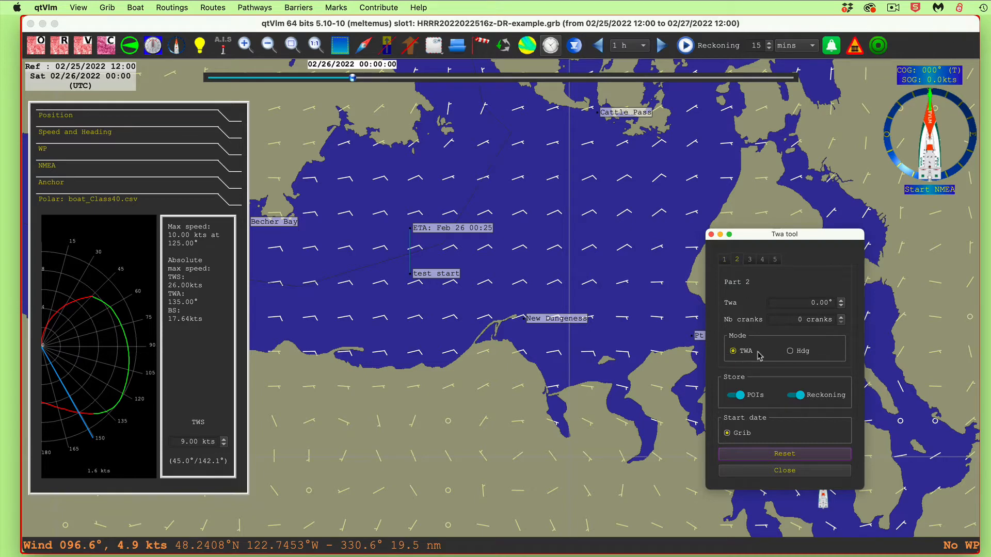
click(792, 352)
drag(808, 303, 838, 304)
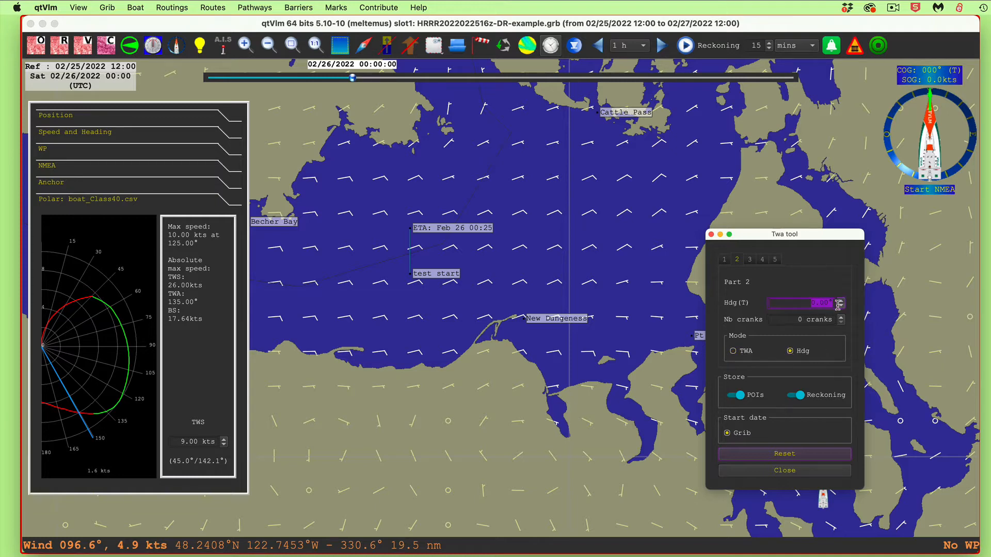
text(45)
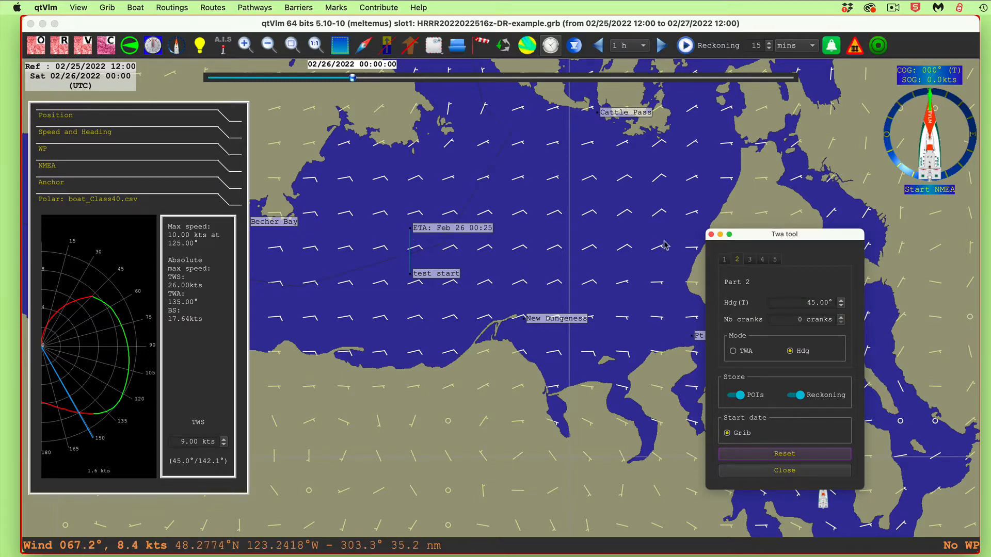
click(736, 261)
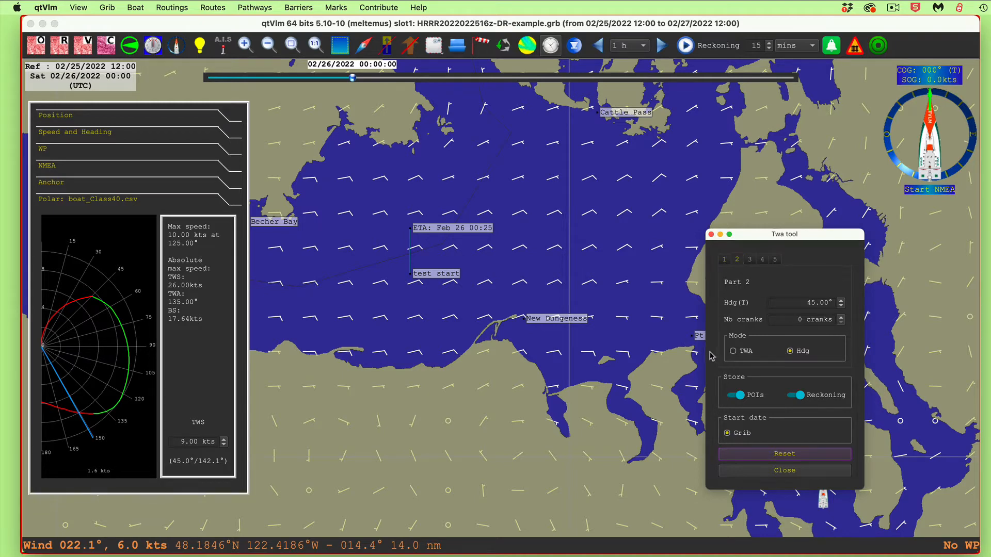
click(841, 317)
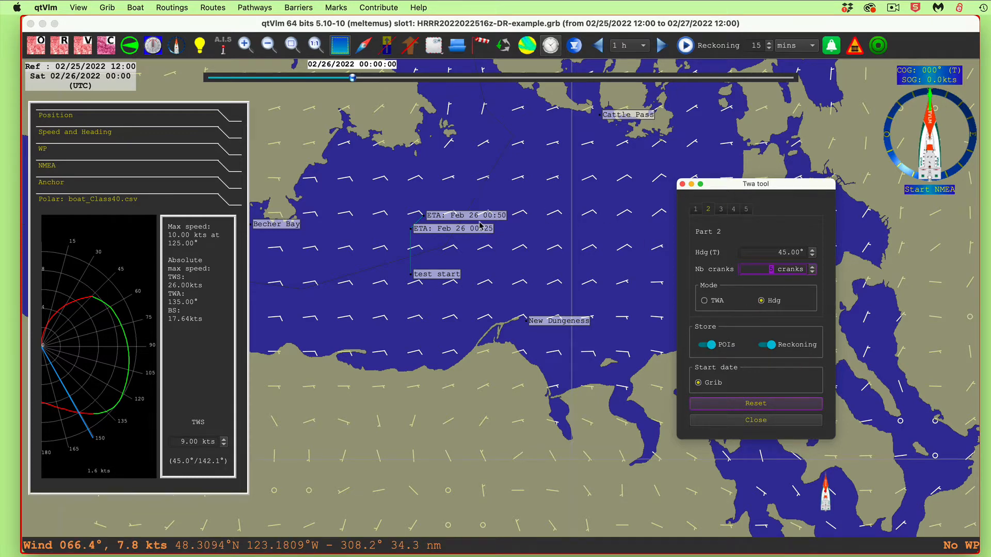
click(761, 425)
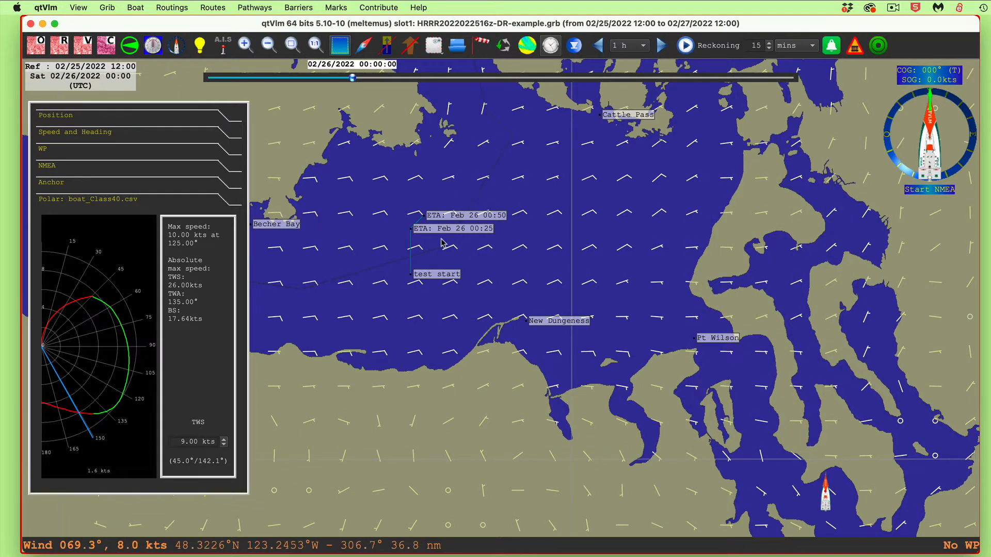
Reopen the test start mark's Grib reckoning and turn off storing the Reckoning line, keeping only the POIs
right_click(438, 278)
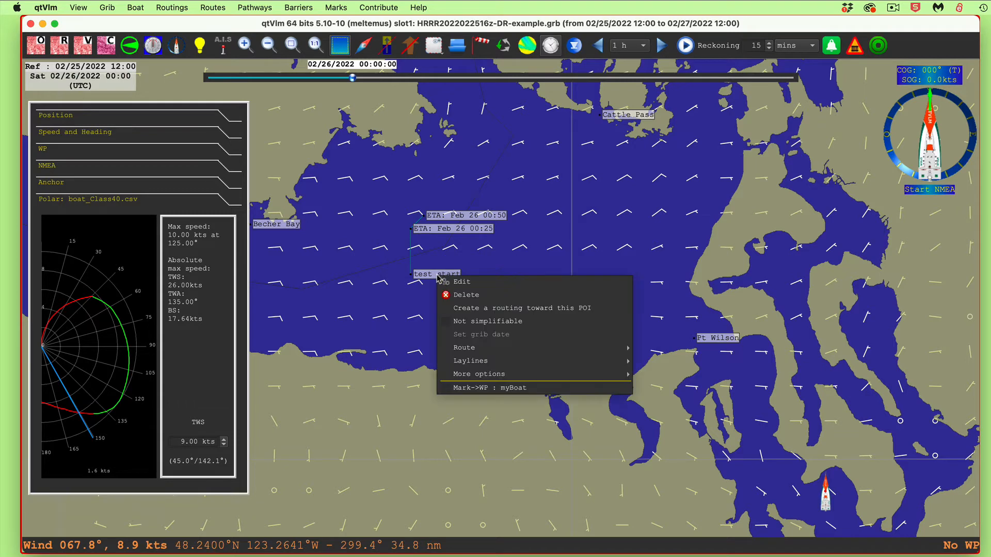
mouse_move(516, 374)
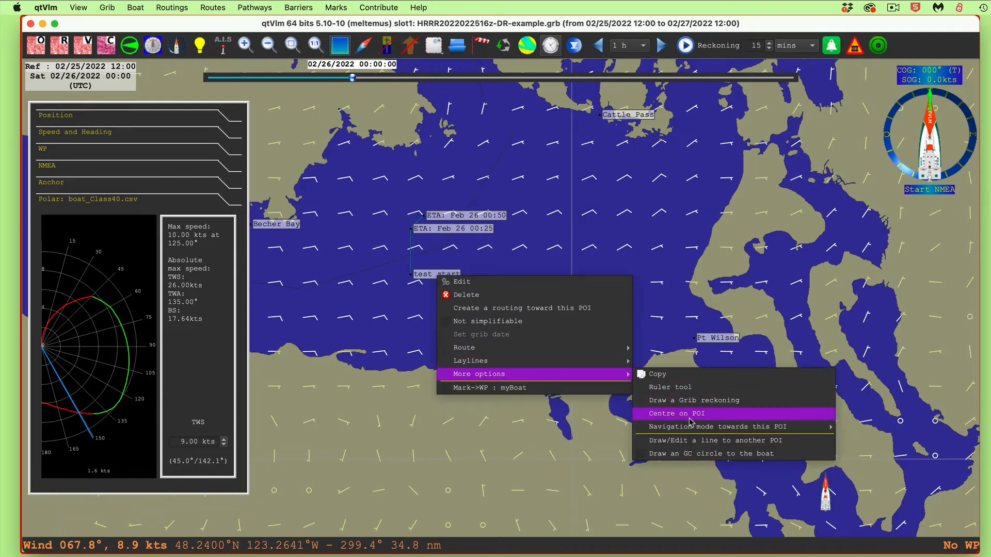
click(684, 401)
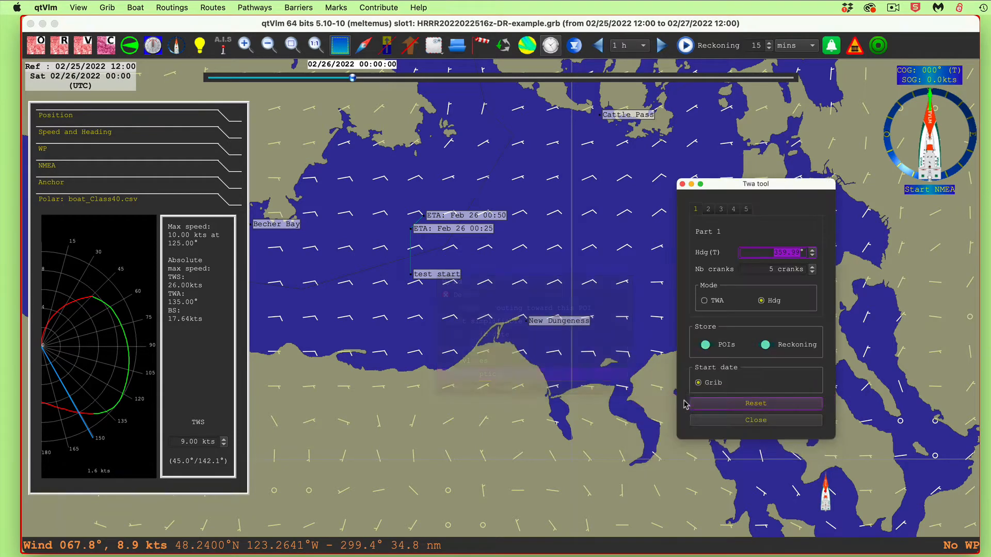
click(776, 350)
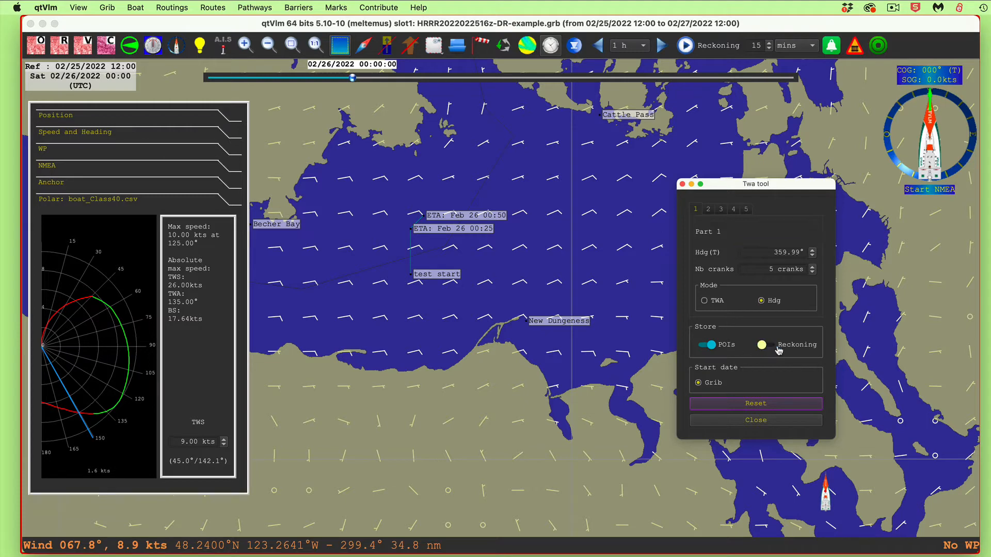
click(759, 420)
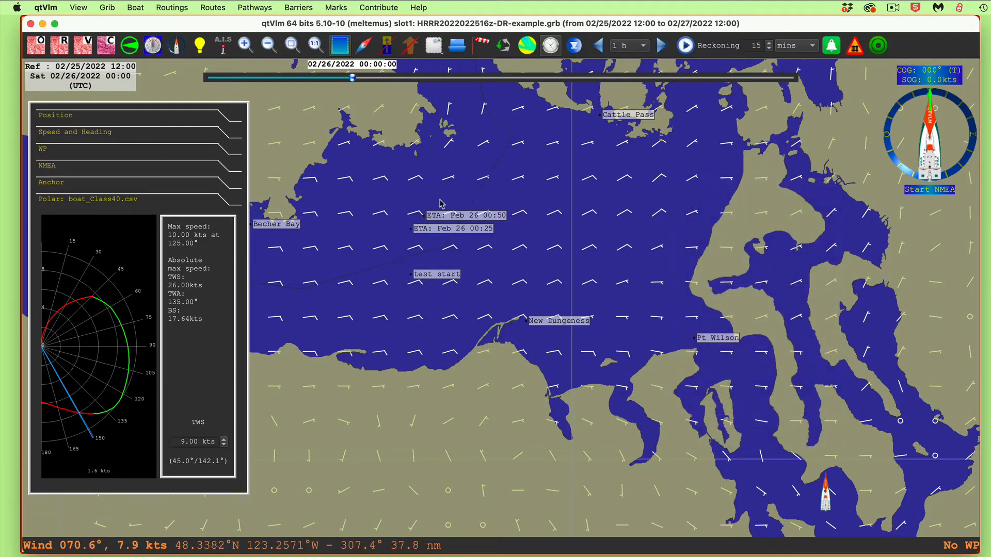
Set the test start mark's Grib reckoning to store only the Reckoning line, without the POIs, and close the tool
right_click(435, 277)
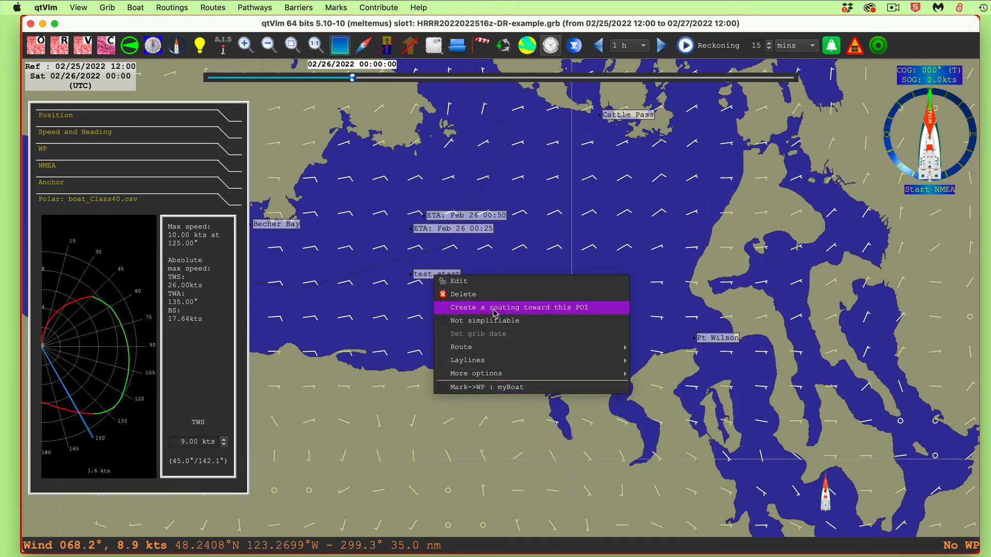
mouse_move(493, 374)
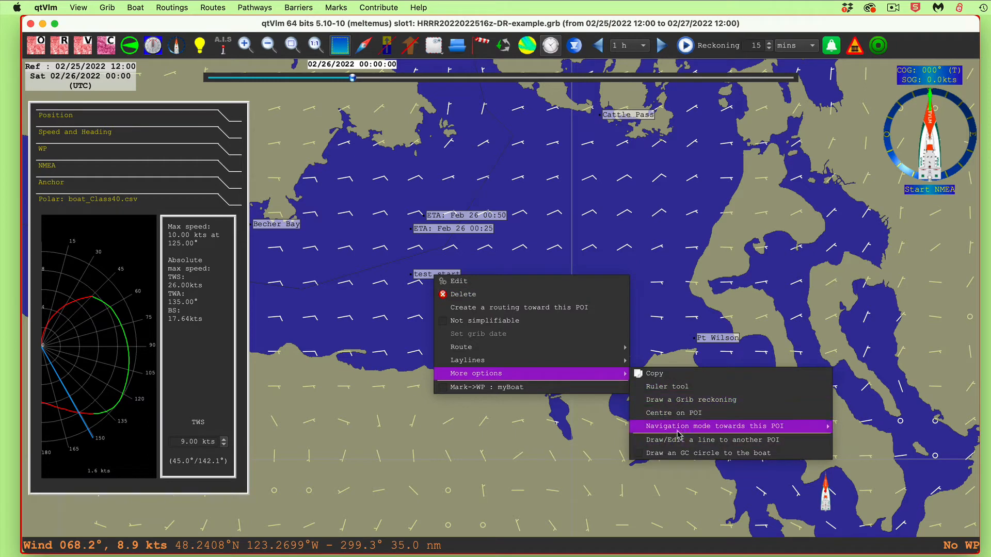
mouse_move(680, 433)
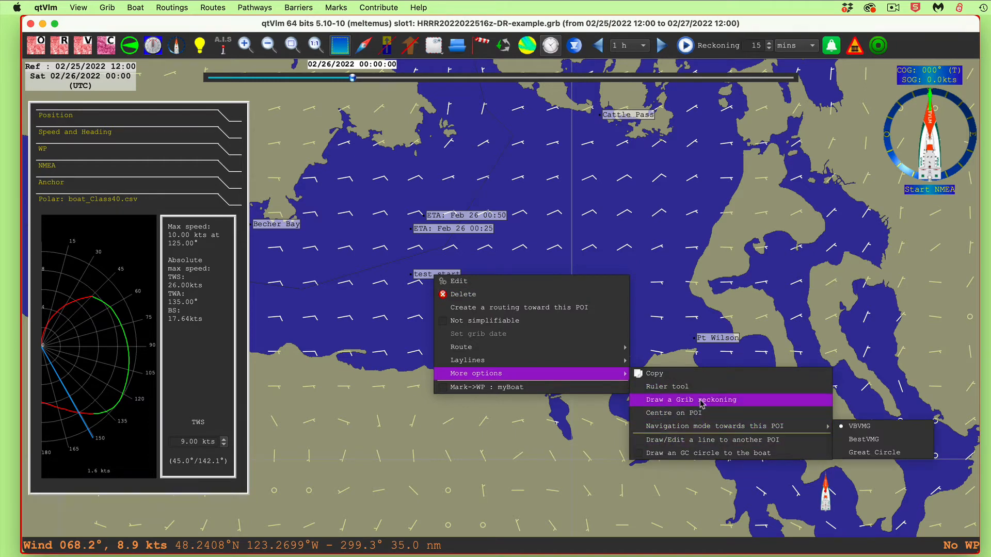
click(676, 401)
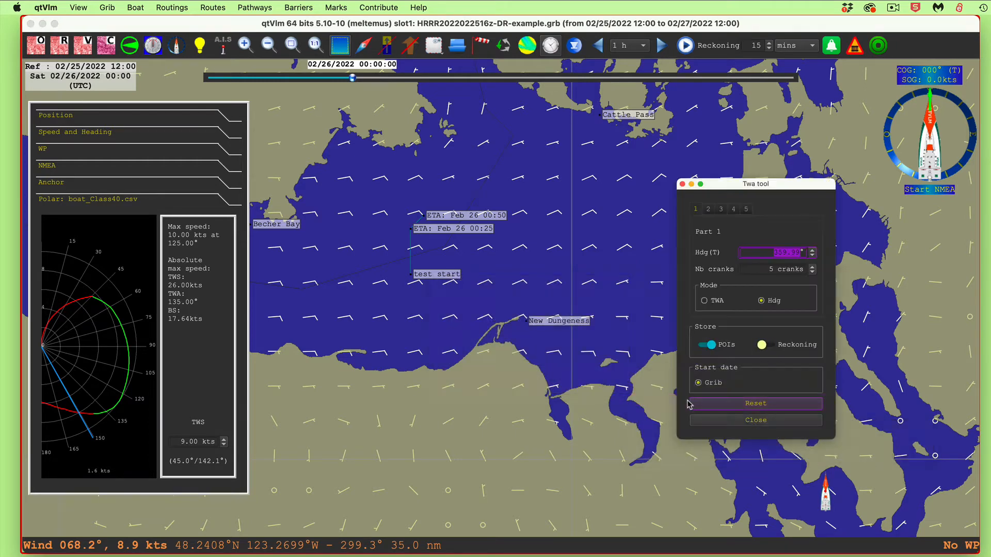
click(787, 351)
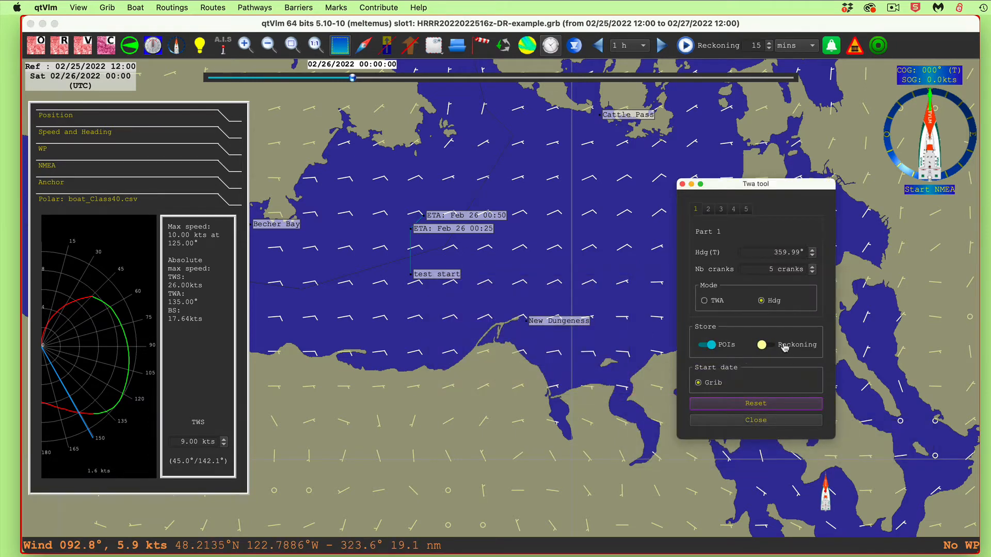
click(754, 421)
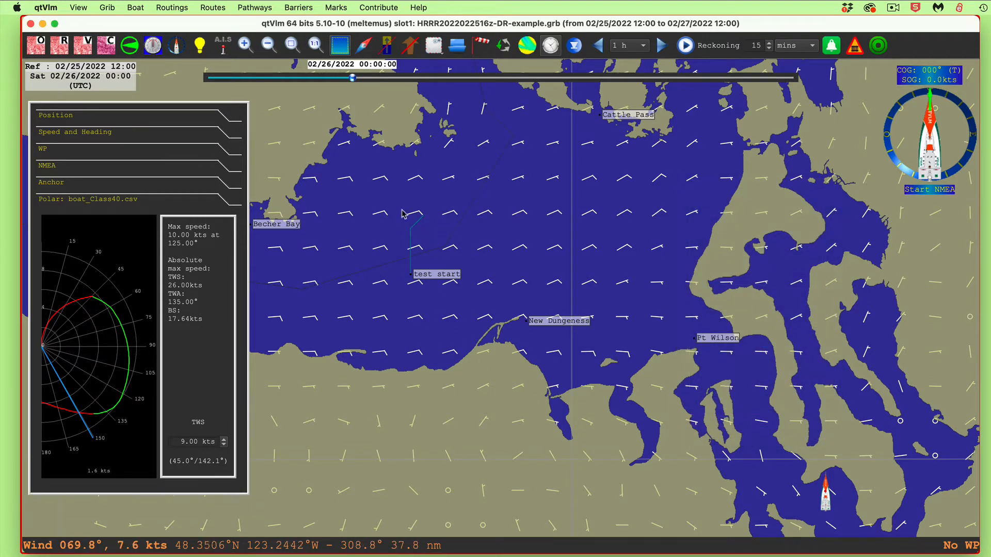
Reopen the test start mark's Grib reckoning, turn on storing POIs alongside the Reckoning line, and close the Twa tool
right_click(435, 277)
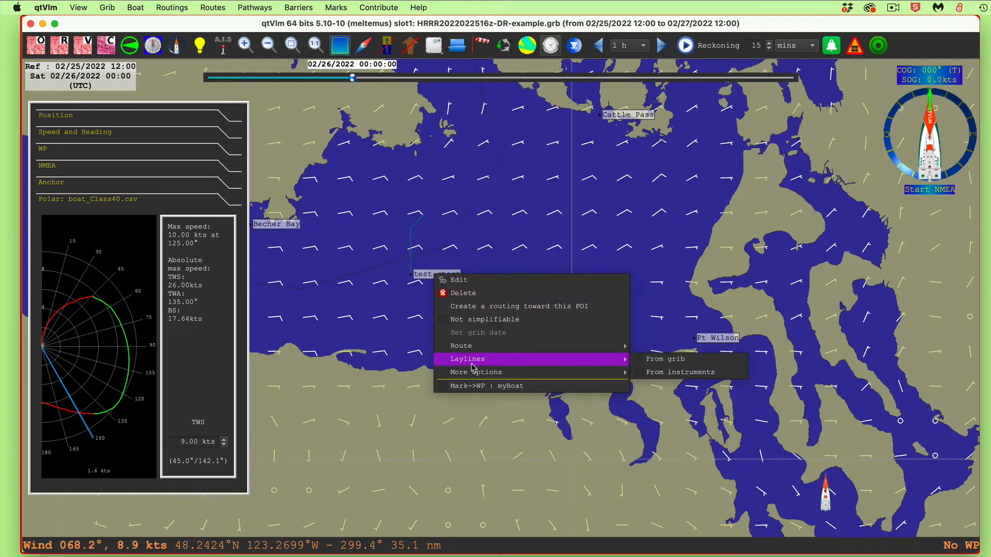
mouse_move(599, 372)
mouse_move(680, 425)
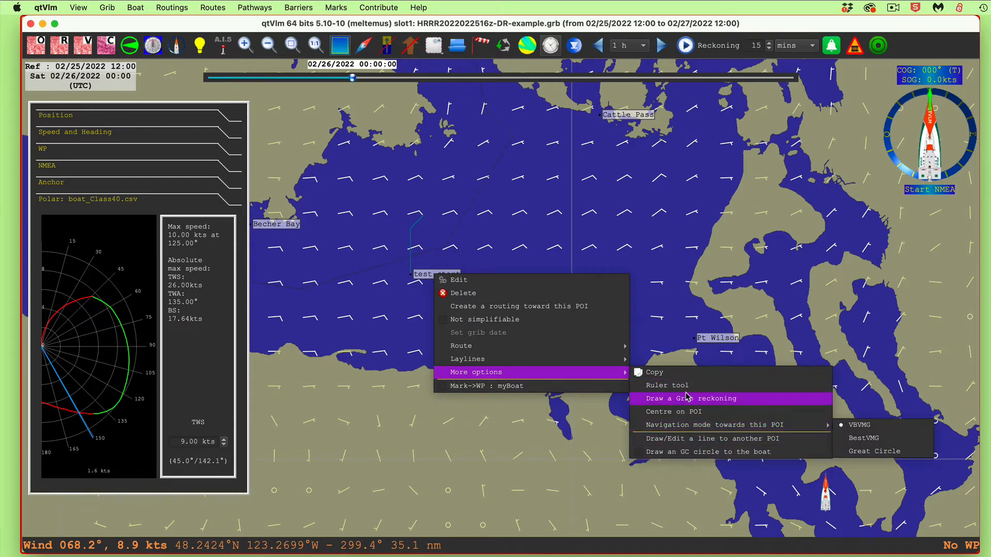
click(685, 398)
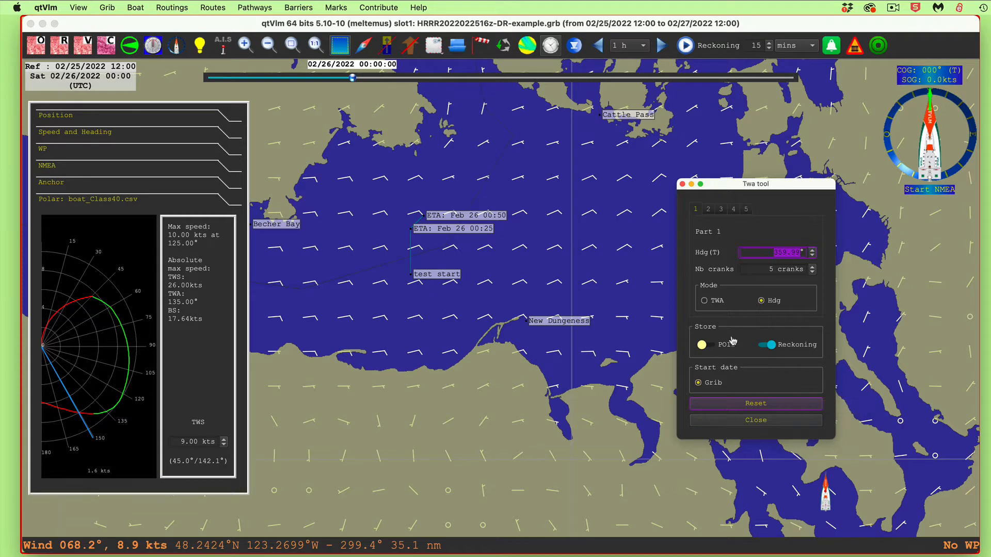
click(712, 348)
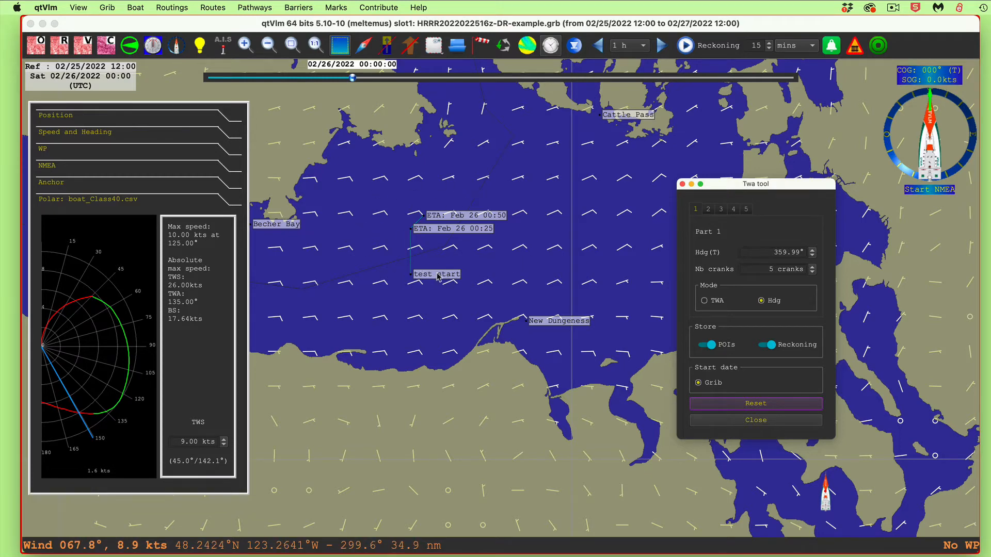
click(767, 420)
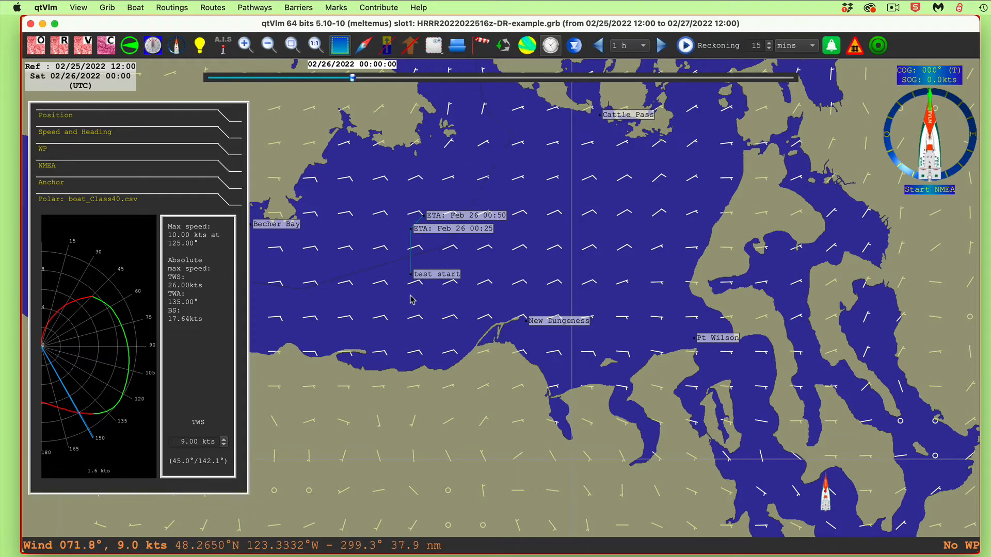
Draw the Grib reckoning from open water north of New Dungeness, try restarting it from the southwestern shore, and close the Twa tool
right_click(536, 271)
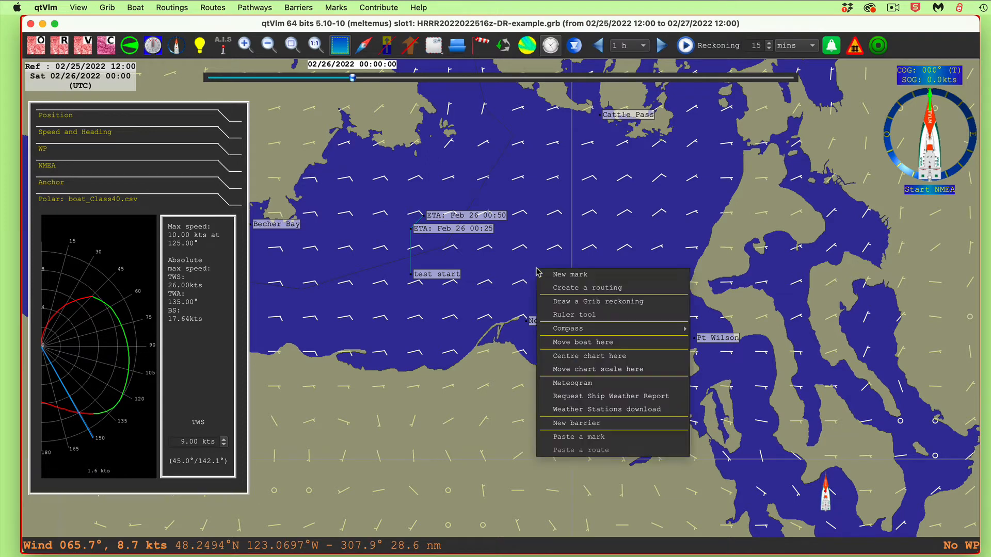
click(571, 302)
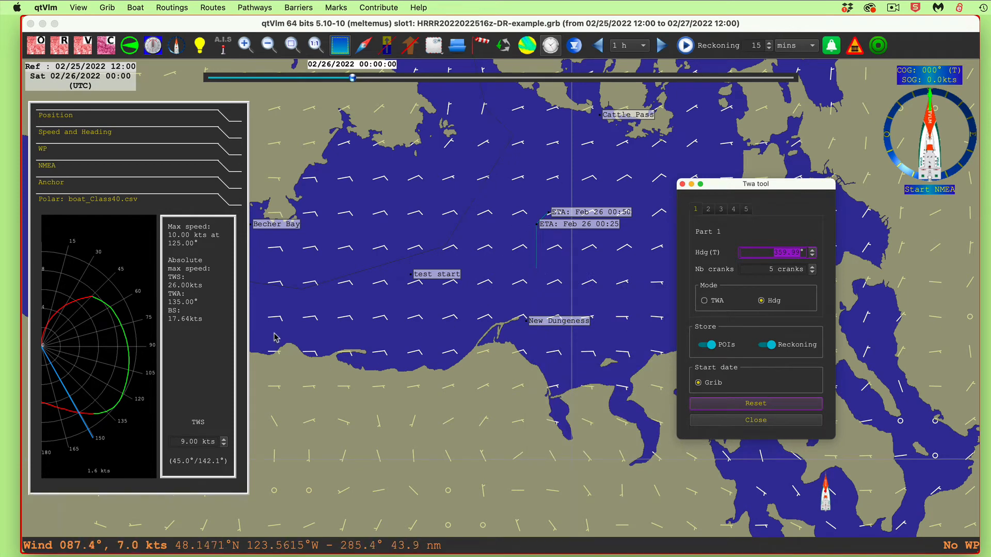
right_click(304, 341)
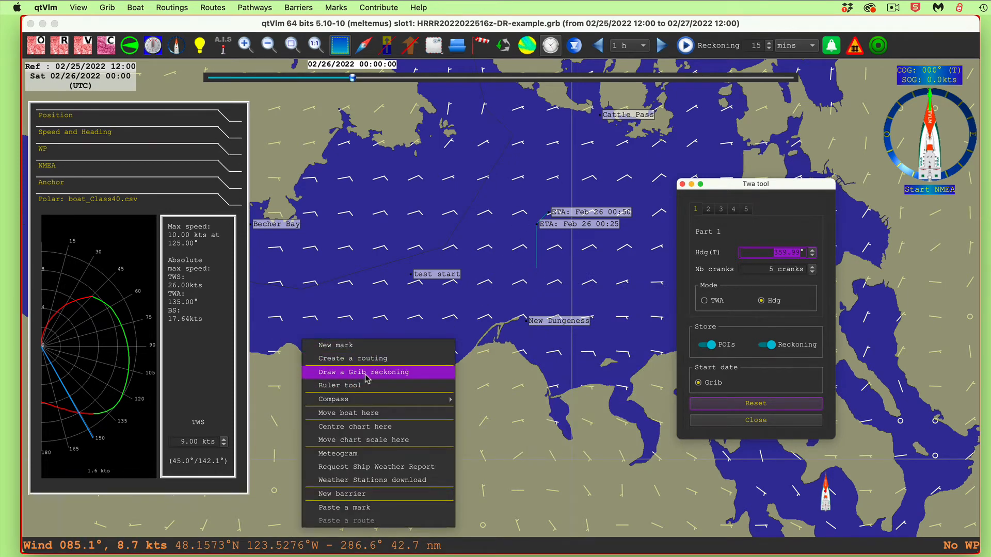
click(365, 373)
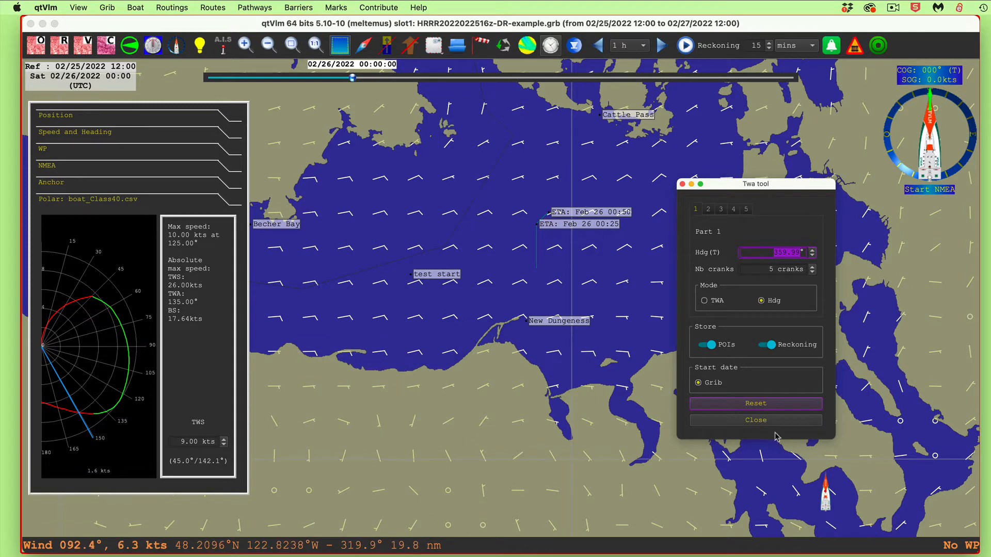
click(758, 420)
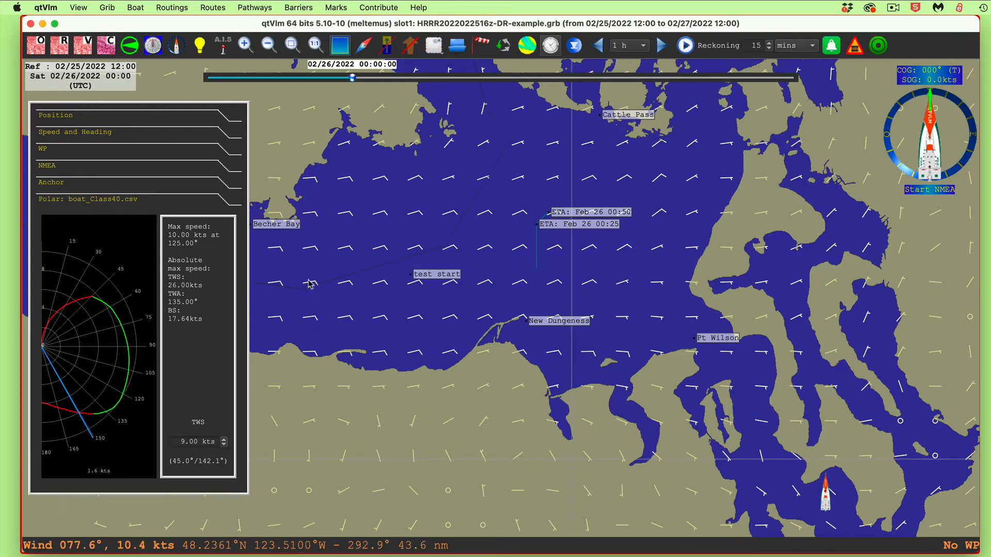
Redraw the Grib reckoning from the water south of Becher Bay, reset all its parts, and close the Twa tool
right_click(301, 308)
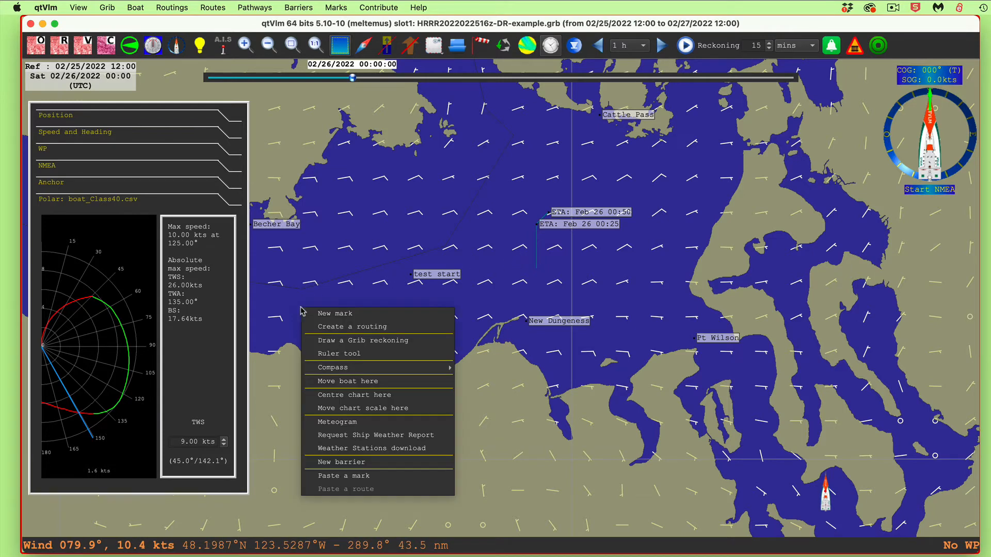
click(372, 342)
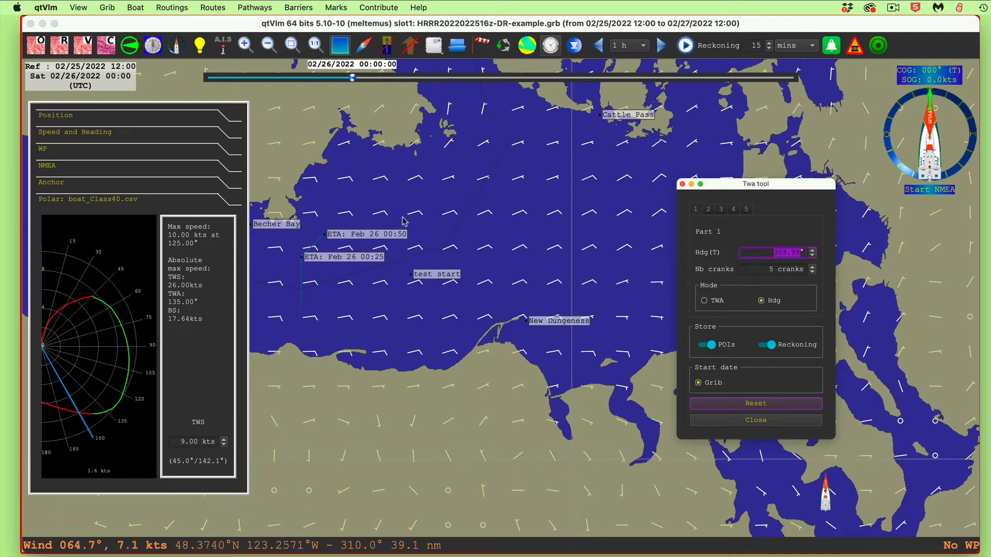
click(762, 409)
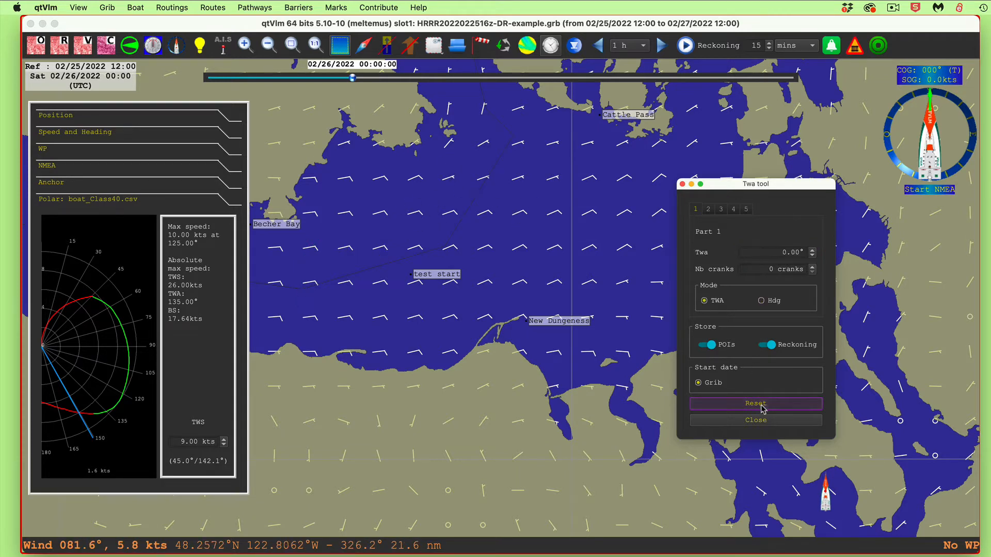
click(754, 421)
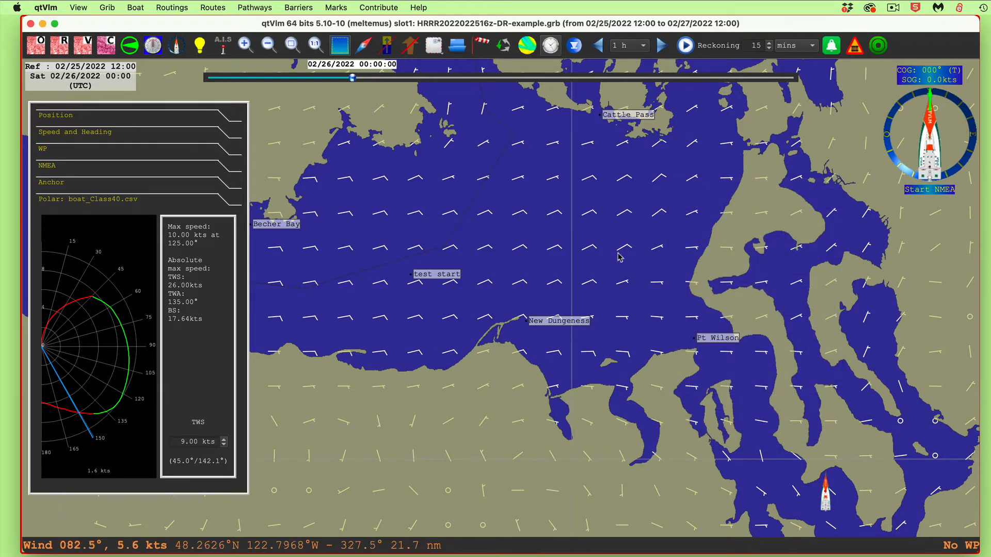
Start a Grib reckoning just north of New Dungeness with part 1 in Hdg mode at 45°, and move the Twa tool off the chart area
right_click(535, 306)
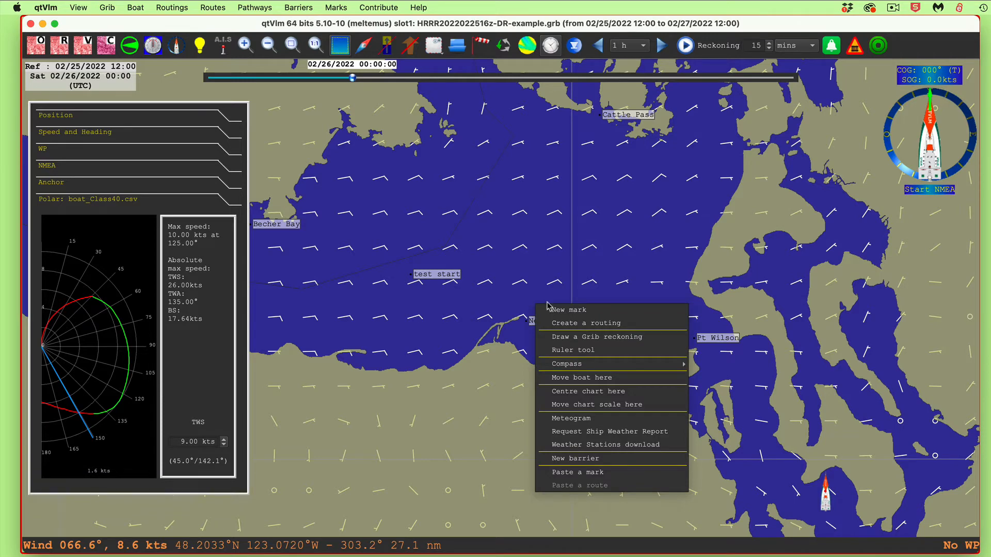
click(605, 337)
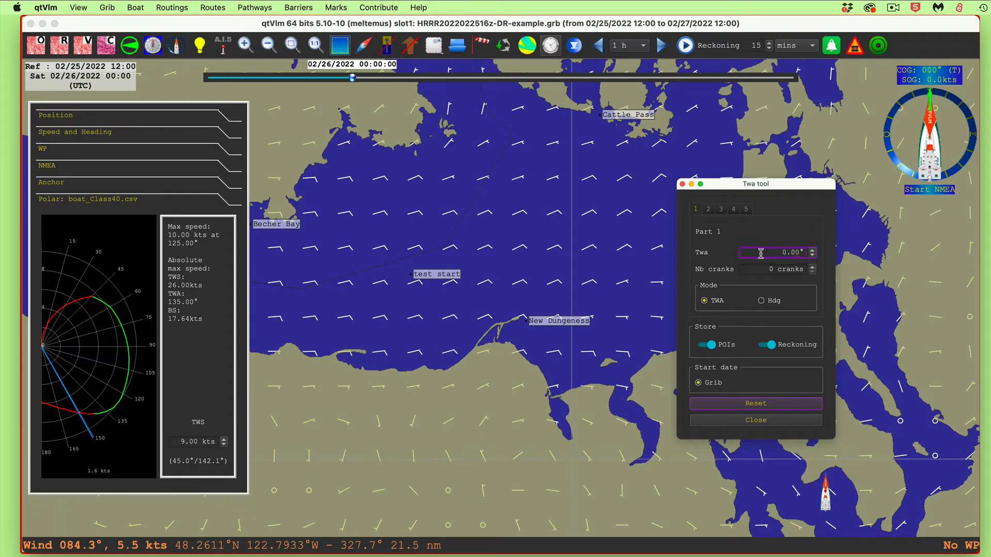
text(45)
key(Return)
click(774, 301)
double_click(779, 252)
text(45)
key(Return)
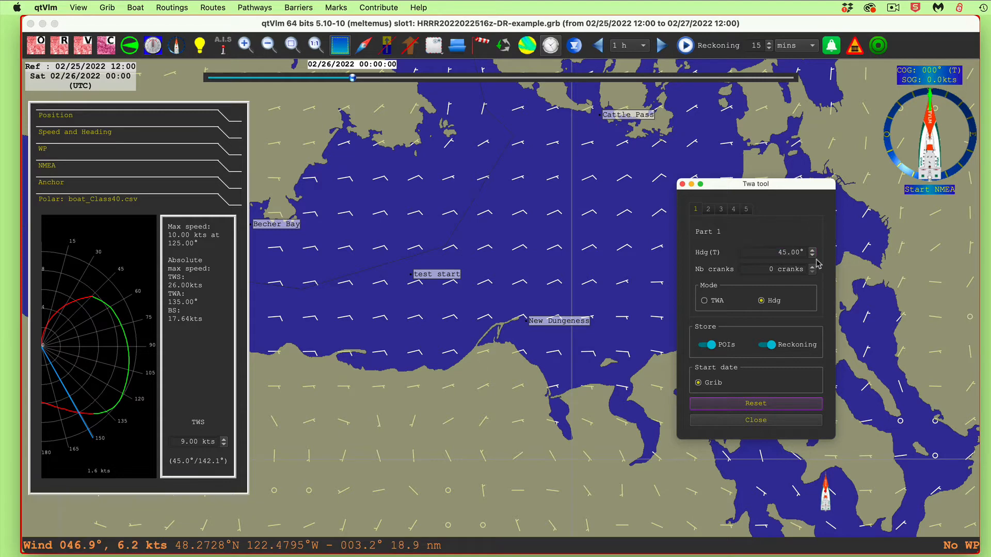
drag(785, 184, 895, 176)
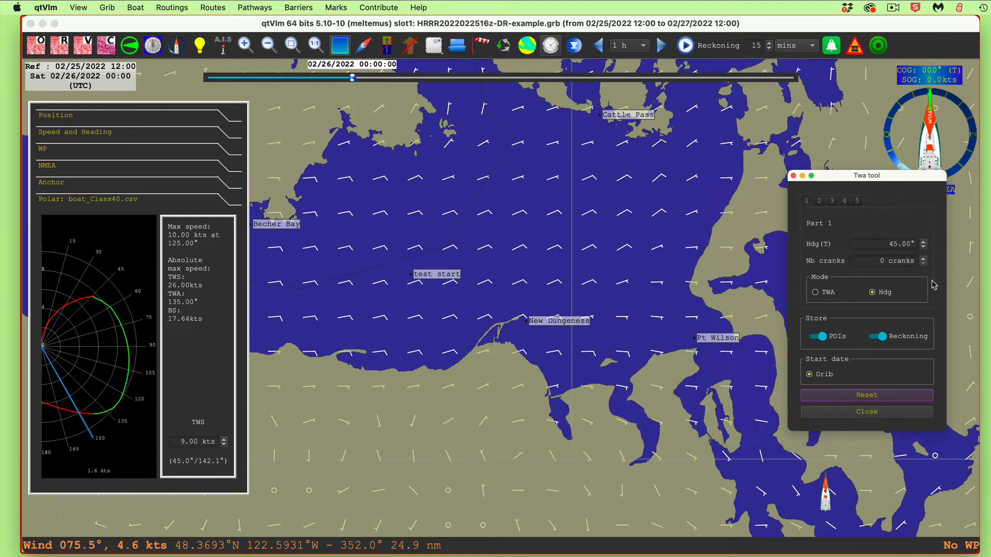
Extend part 1 of the reckoning to 34 cranks
click(923, 259)
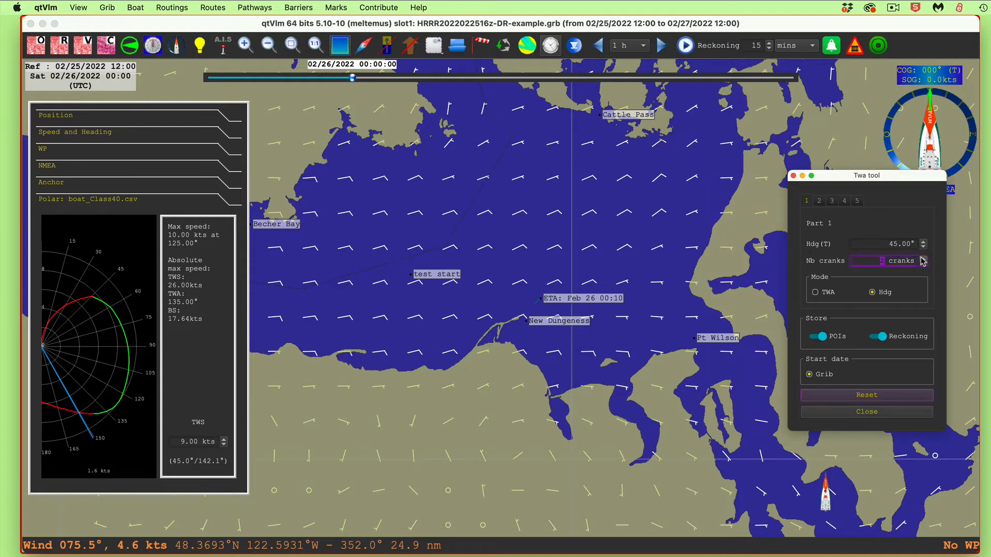
click(921, 258)
click(922, 258)
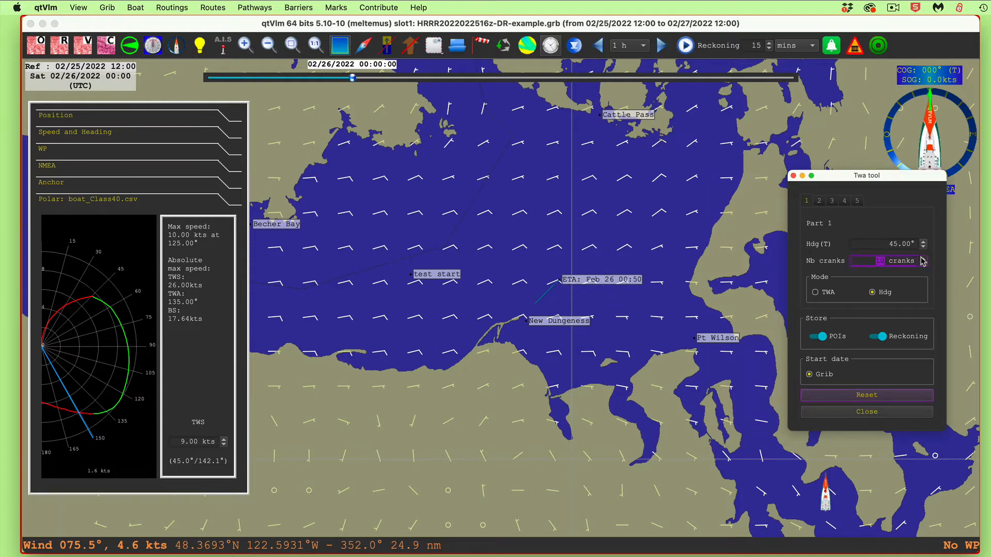
drag(923, 261, 923, 261)
click(923, 258)
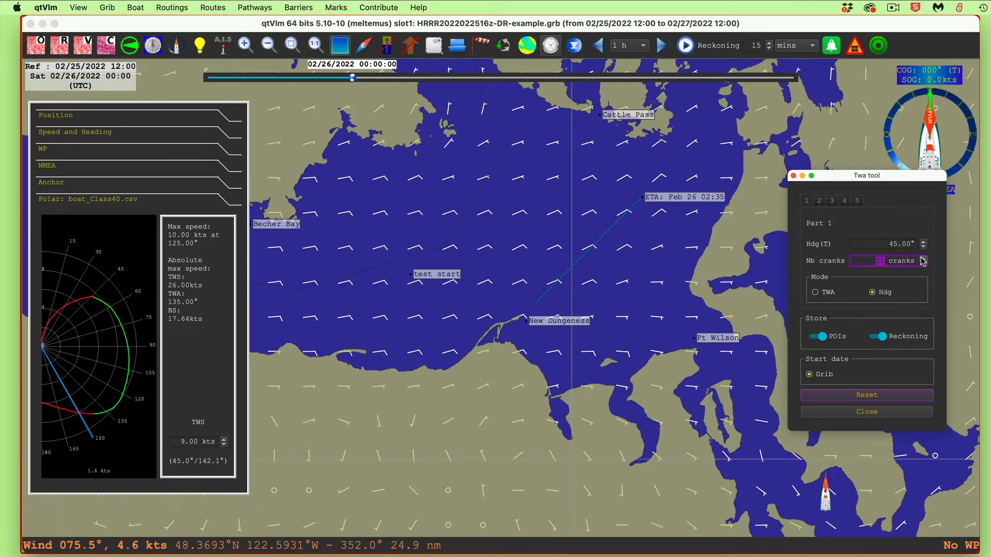
click(923, 258)
click(923, 259)
click(923, 259)
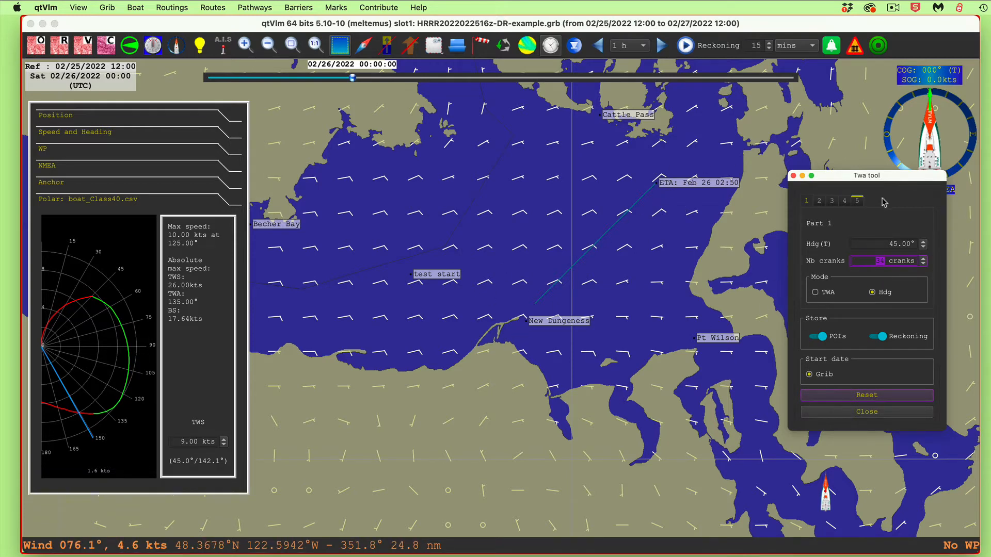
Vary the part 1 heading around 45° and bring it to 39°
click(924, 242)
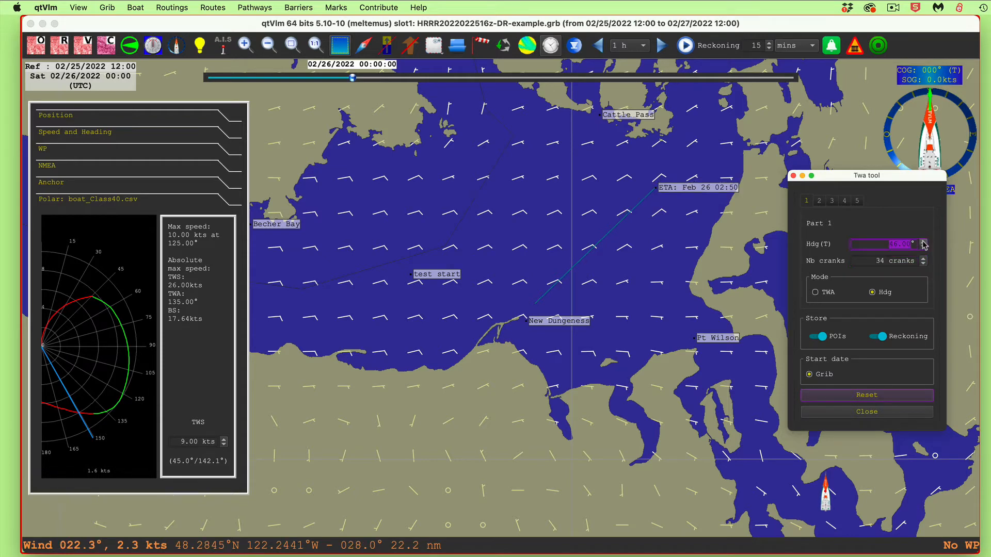
click(923, 243)
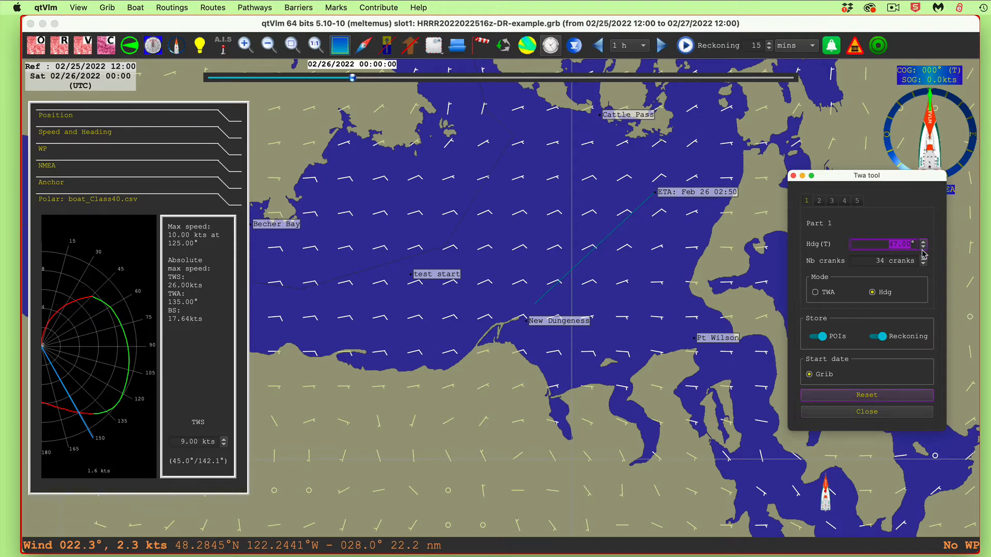
click(923, 249)
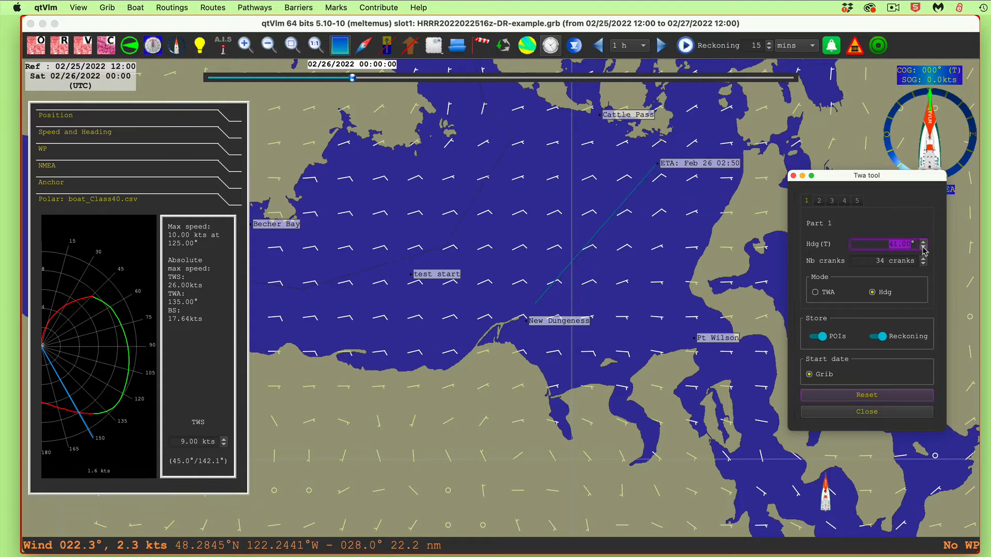
click(924, 248)
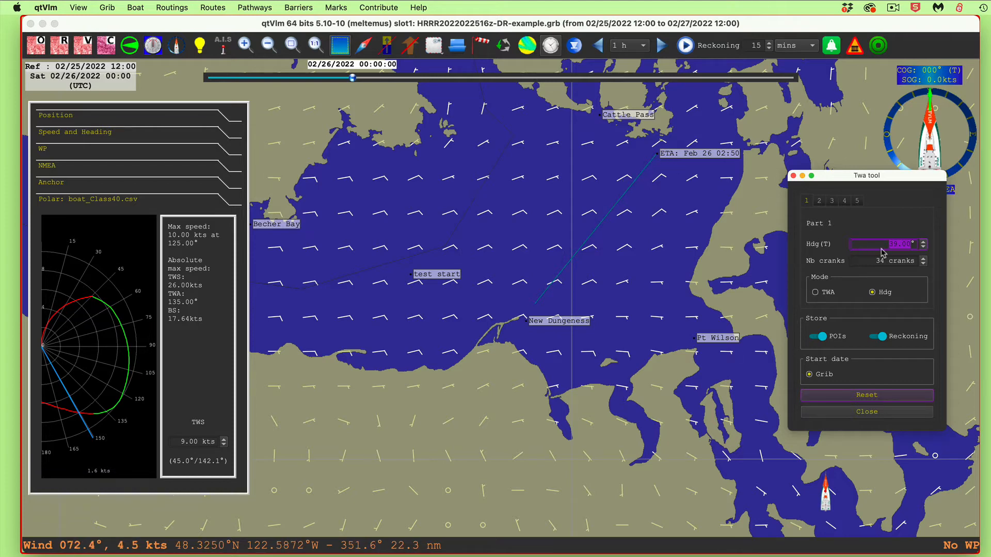
Swing the part 1 heading clockwise to 58°
click(924, 243)
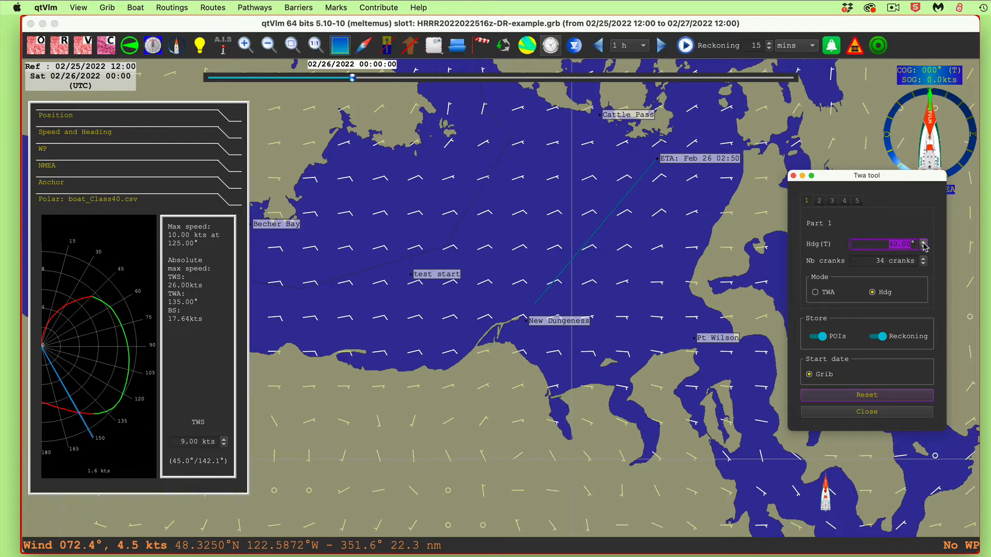
click(924, 242)
click(923, 242)
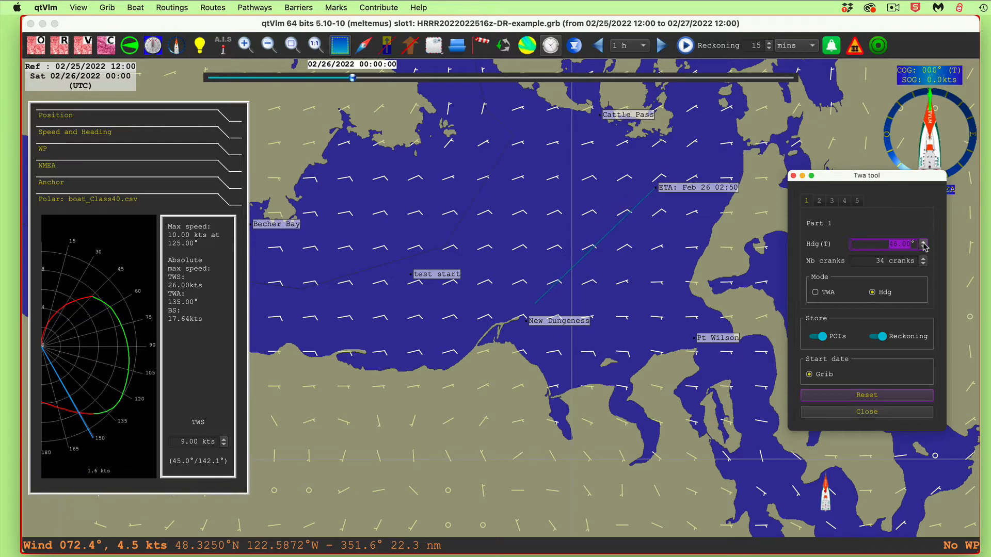
click(924, 242)
click(923, 242)
click(923, 242)
click(923, 242)
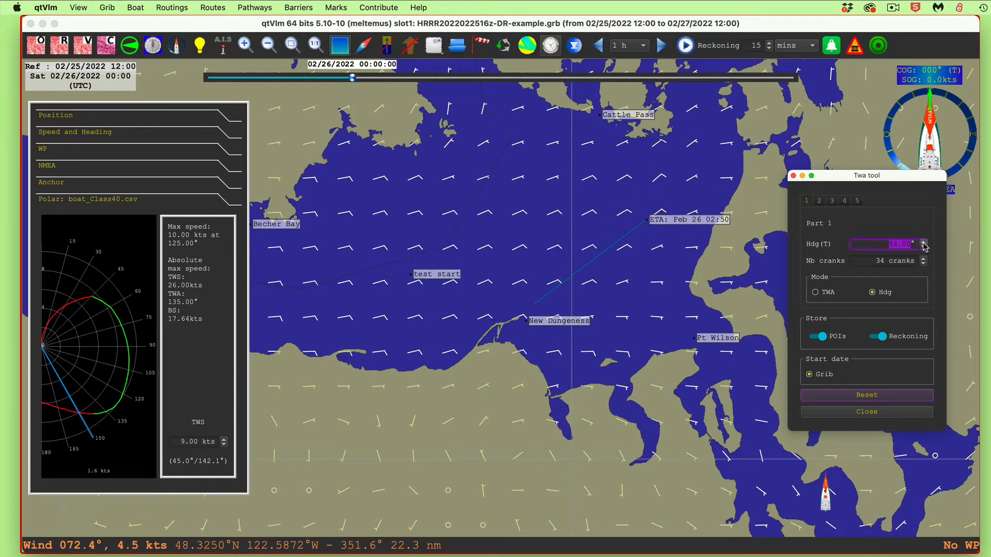
click(924, 242)
click(923, 243)
click(923, 242)
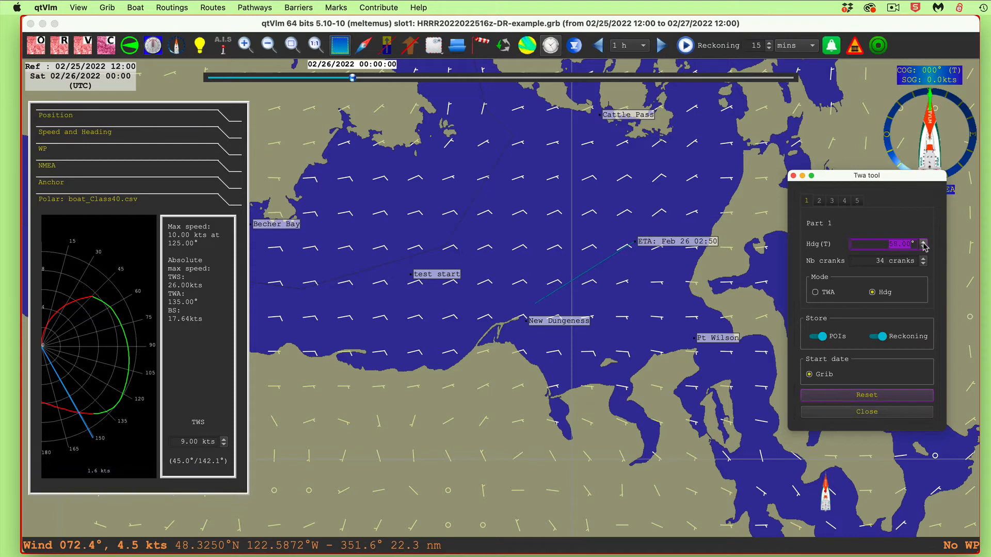
Lengthen part 1 of the reckoning to 45 cranks
click(923, 259)
click(923, 260)
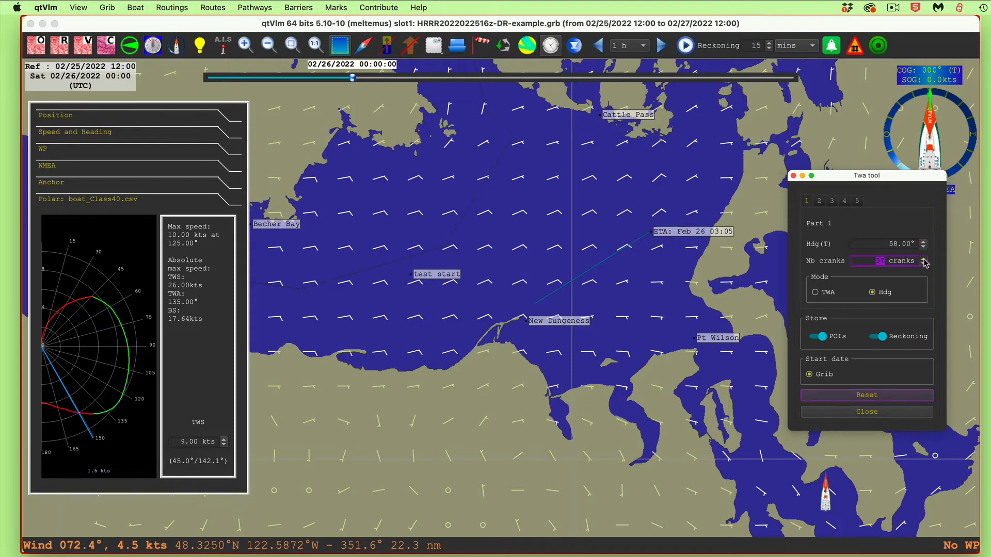
click(924, 259)
click(924, 259)
click(923, 259)
click(924, 259)
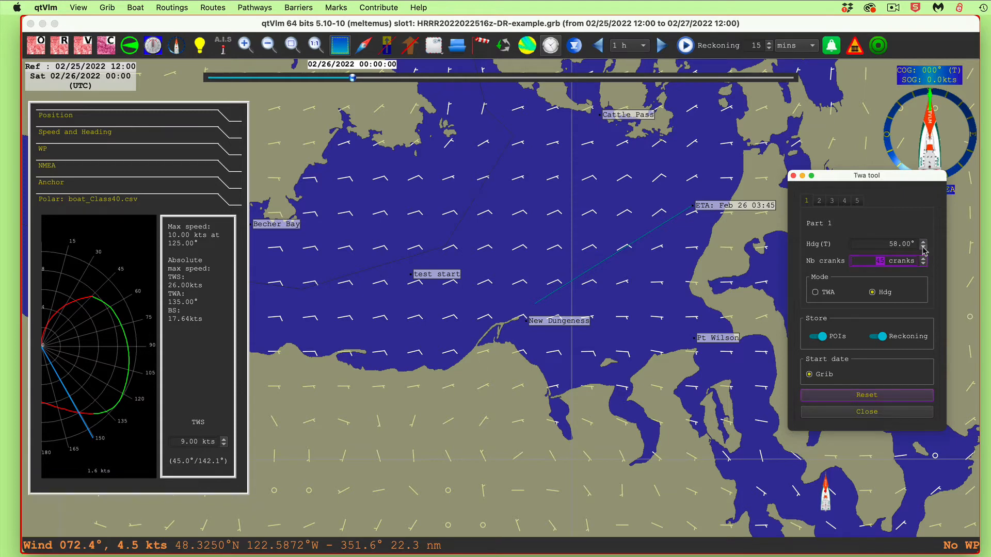
Turn the part 1 heading back counterclockwise to 50°
click(924, 247)
click(923, 247)
click(924, 248)
click(924, 248)
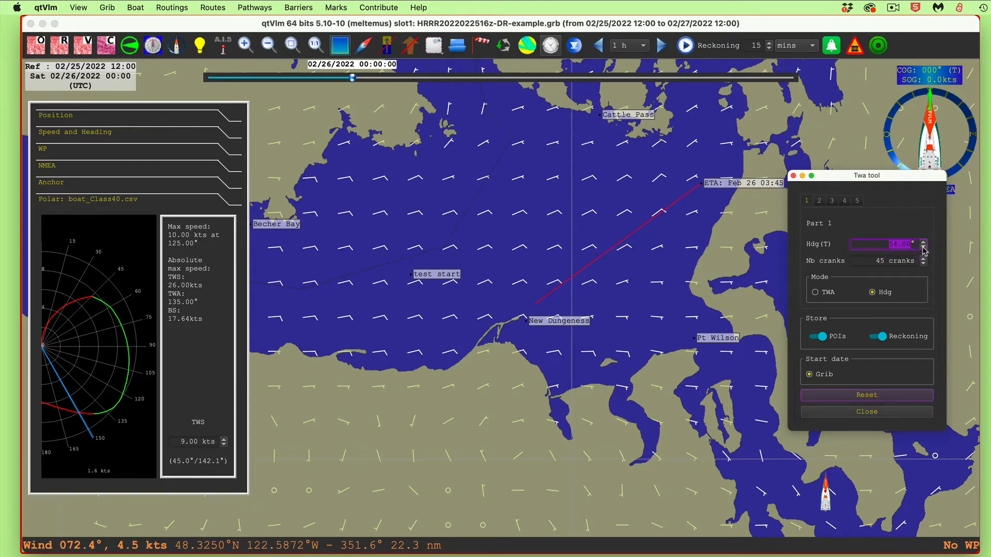
click(924, 247)
click(924, 247)
click(924, 248)
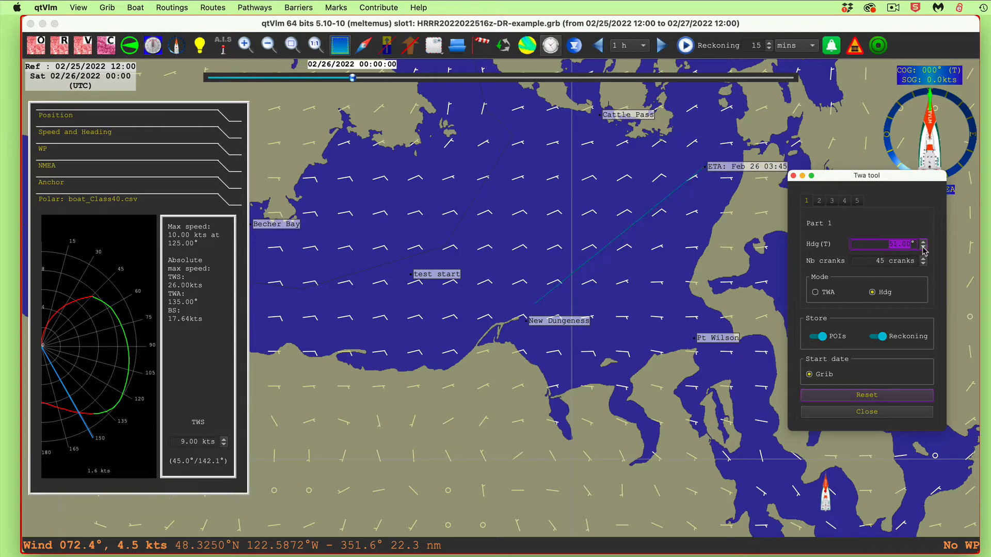
click(924, 248)
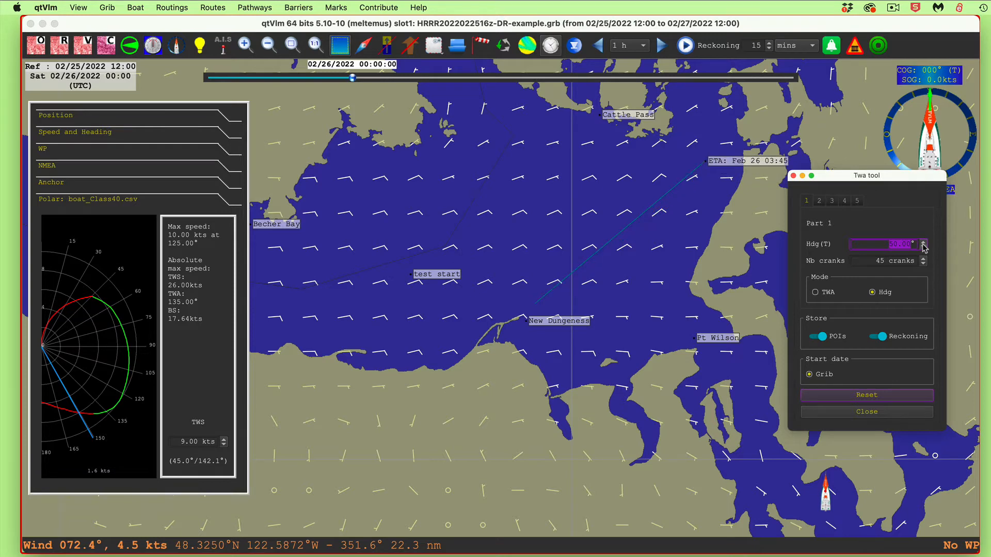
Swing the part 1 heading counterclockwise to 45°
click(923, 248)
click(924, 248)
click(924, 248)
click(924, 248)
click(923, 248)
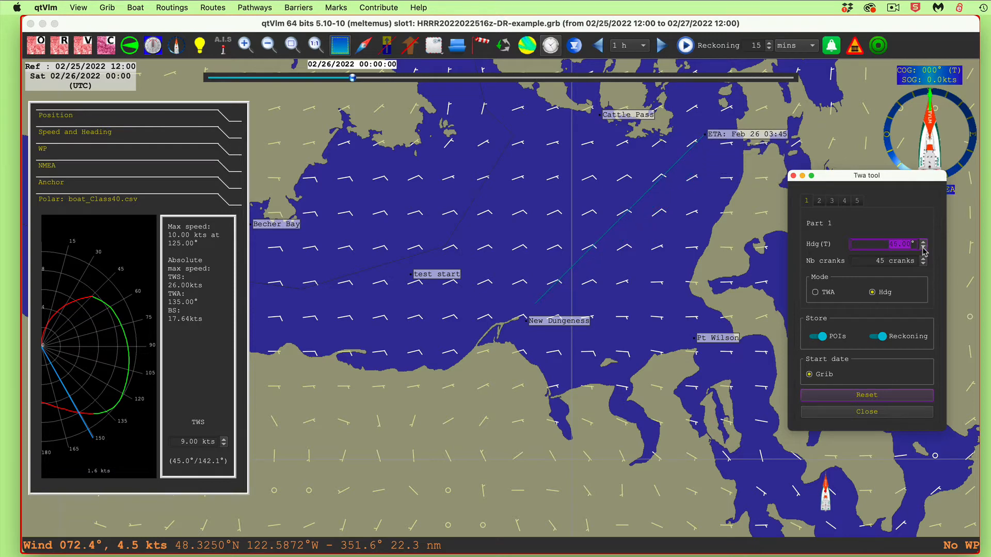
click(923, 247)
Swing the part 1 heading clockwise to 54°
click(924, 242)
click(923, 241)
click(923, 241)
click(923, 241)
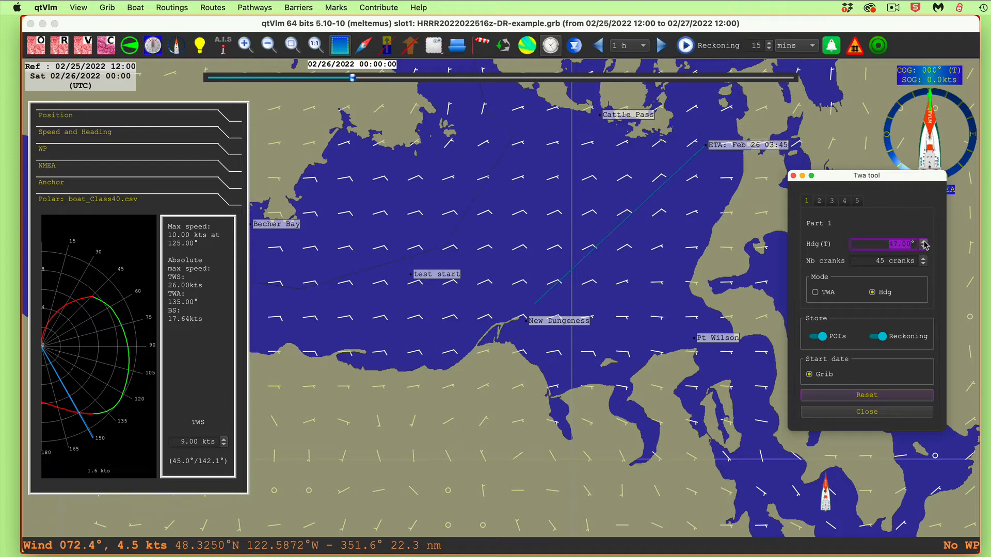
click(923, 241)
click(923, 242)
click(923, 242)
click(924, 242)
click(924, 242)
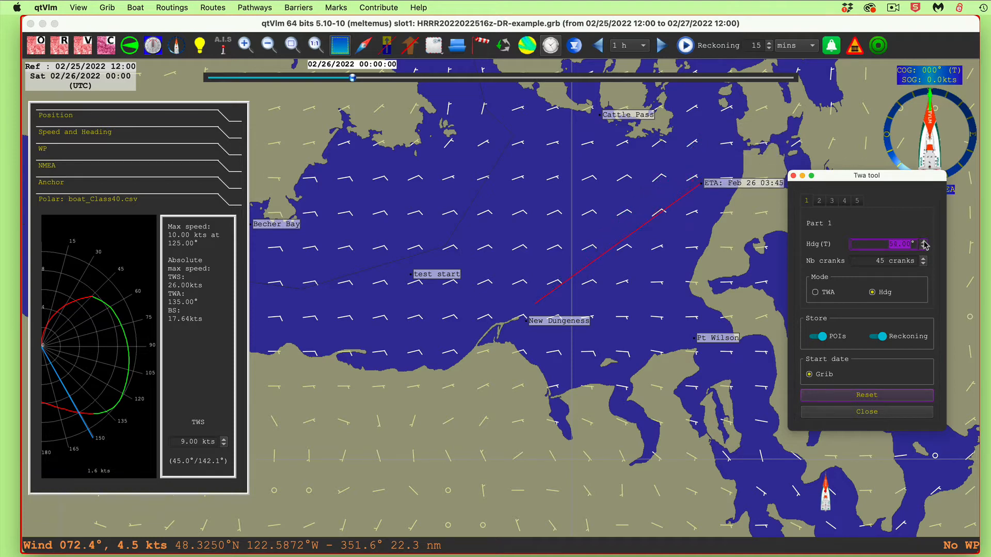
click(924, 248)
Show the vector charts and examine where the reckoning line passes Smith Island
scroll(675, 267, up, 1)
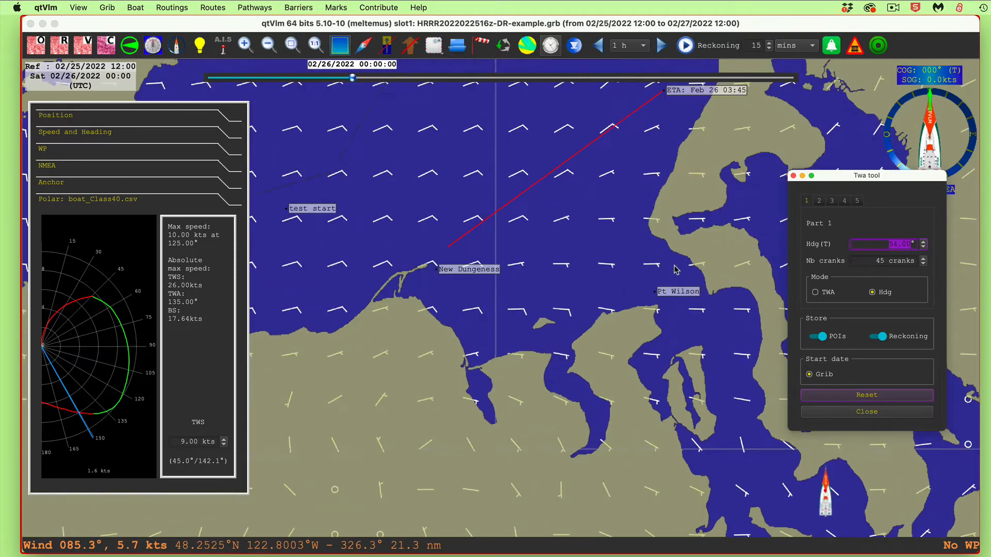
scroll(592, 213, up, 2)
drag(467, 135, 667, 366)
scroll(661, 344, up, 2)
scroll(661, 345, down, 6)
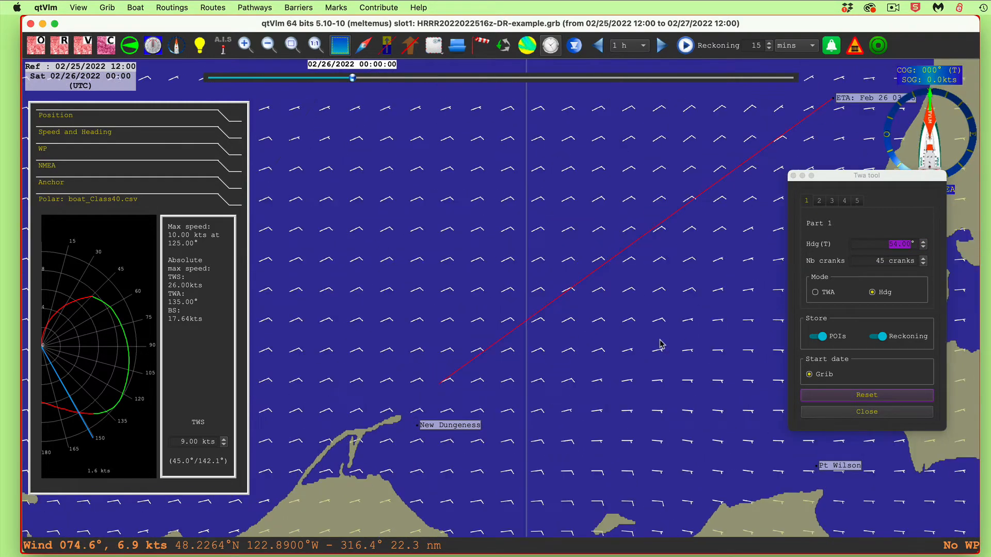
scroll(690, 322, up, 2)
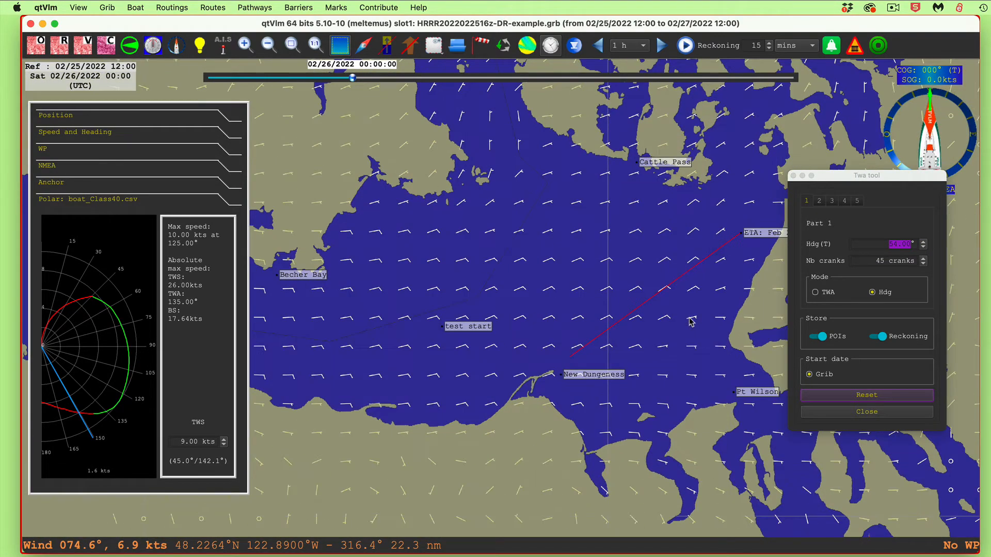
drag(703, 323, 650, 295)
scroll(651, 295, down, 1)
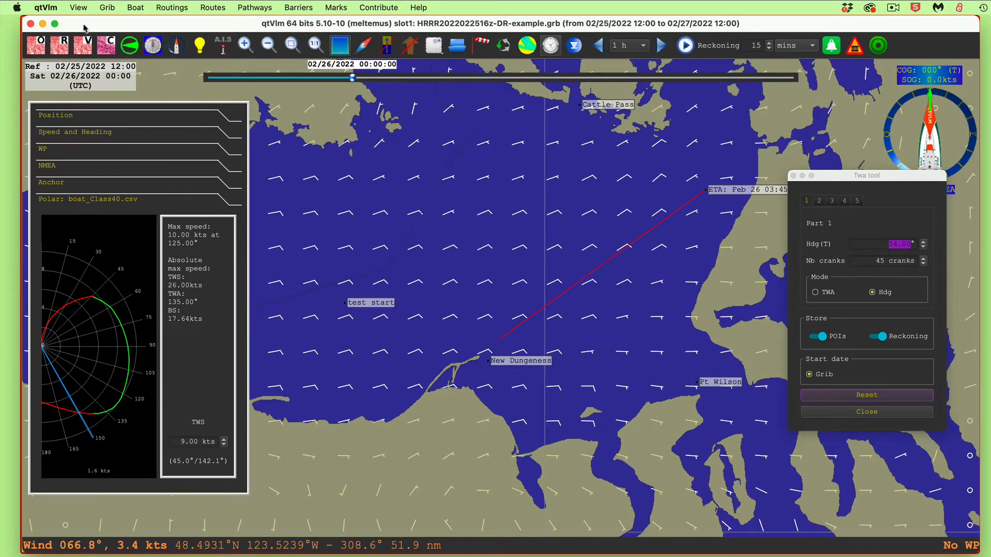
click(82, 44)
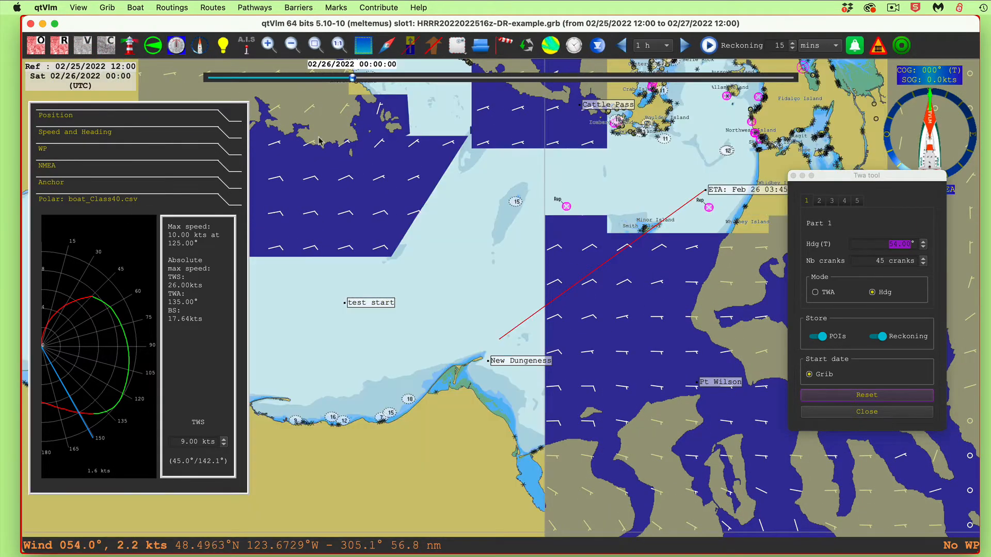
scroll(640, 257, up, 4)
scroll(641, 257, up, 3)
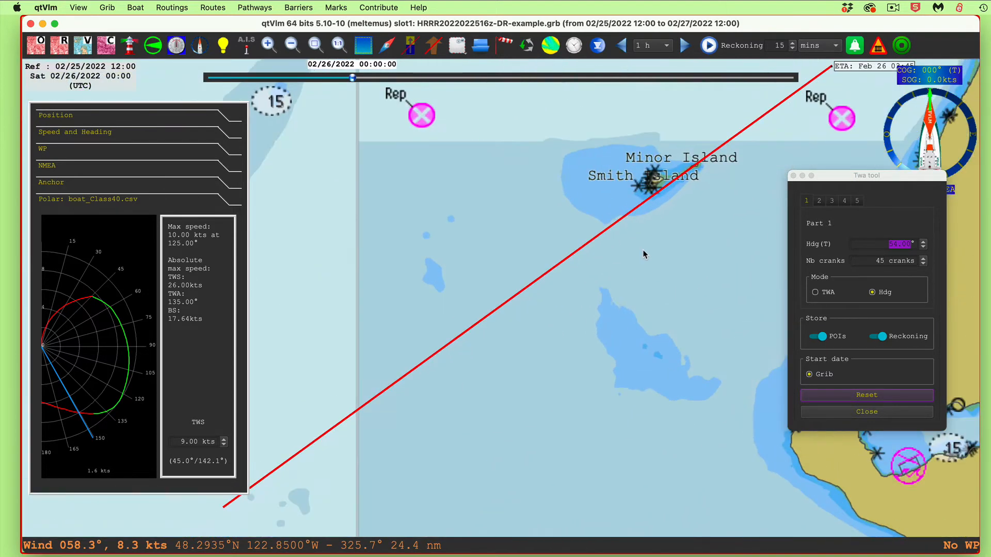
scroll(699, 257, down, 1)
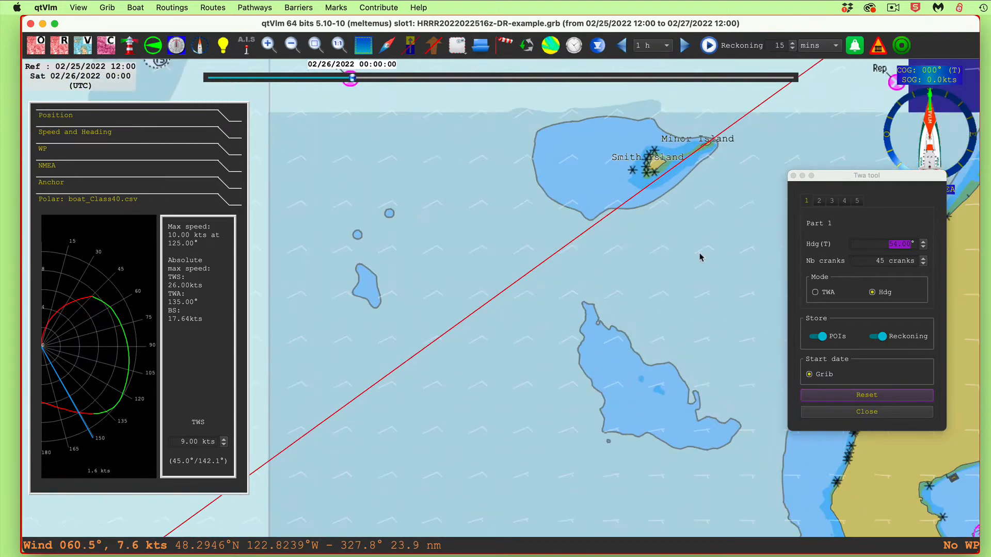
scroll(698, 262, down, 2)
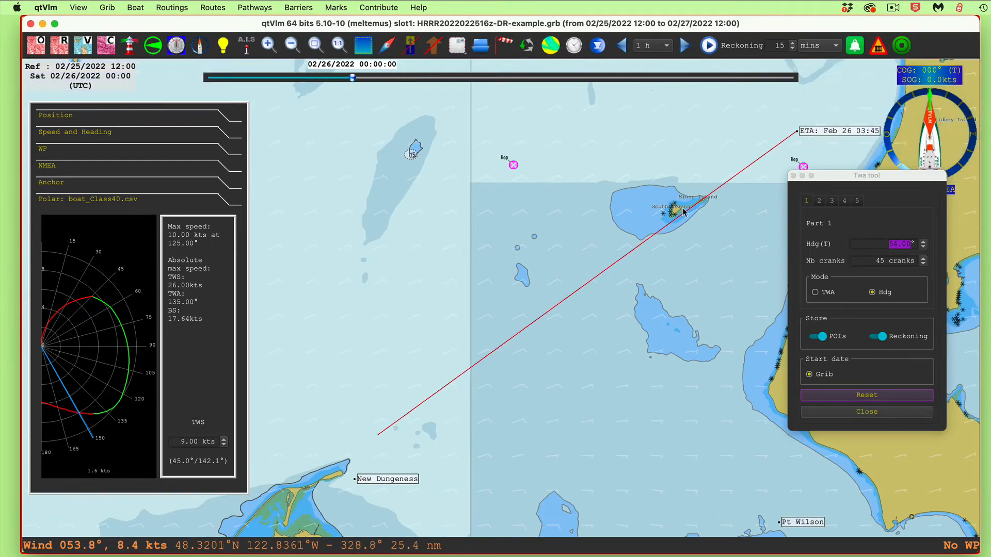
Try part 1 headings further clockwise past Smith Island, and bring the heading back counterclockwise to 50°
click(923, 241)
click(923, 241)
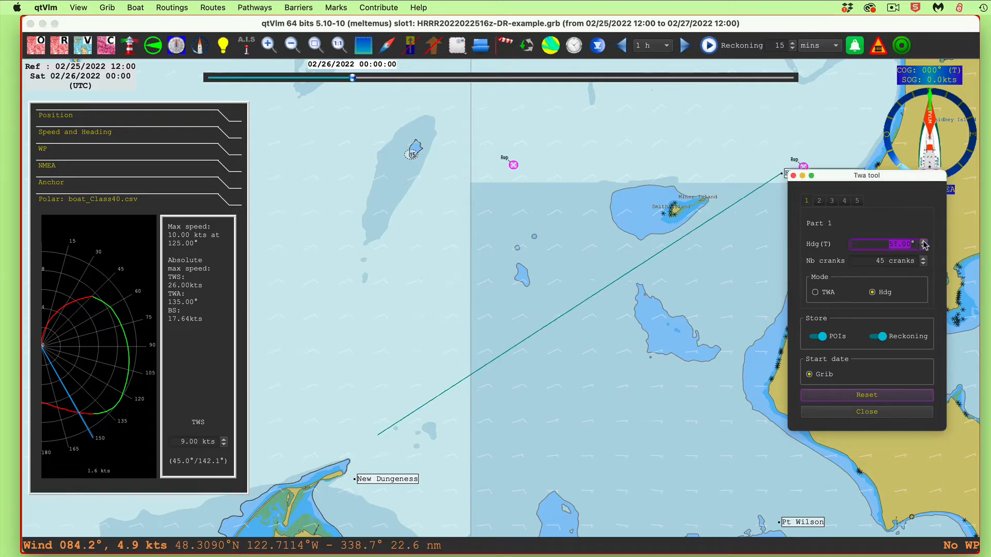
click(924, 247)
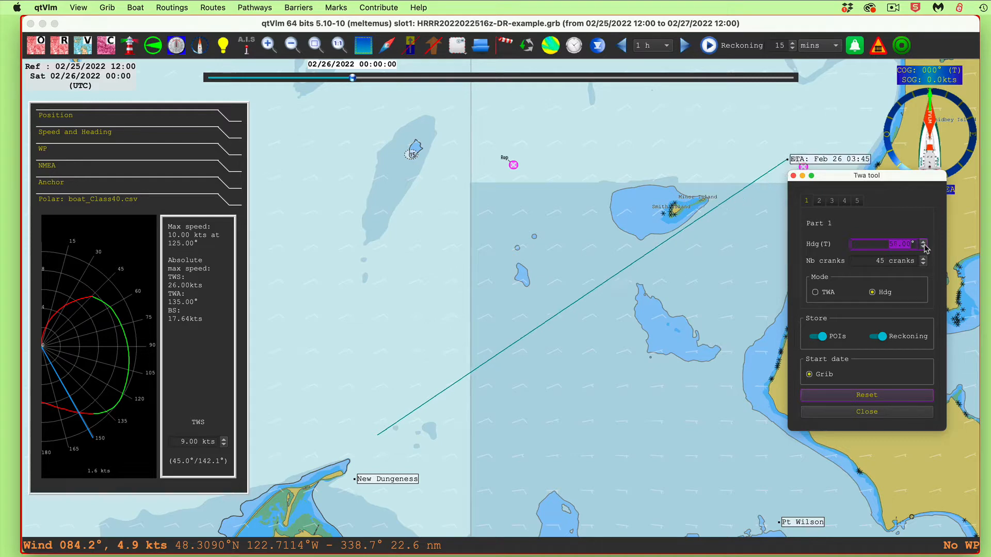
click(924, 247)
click(924, 247)
click(923, 248)
click(923, 247)
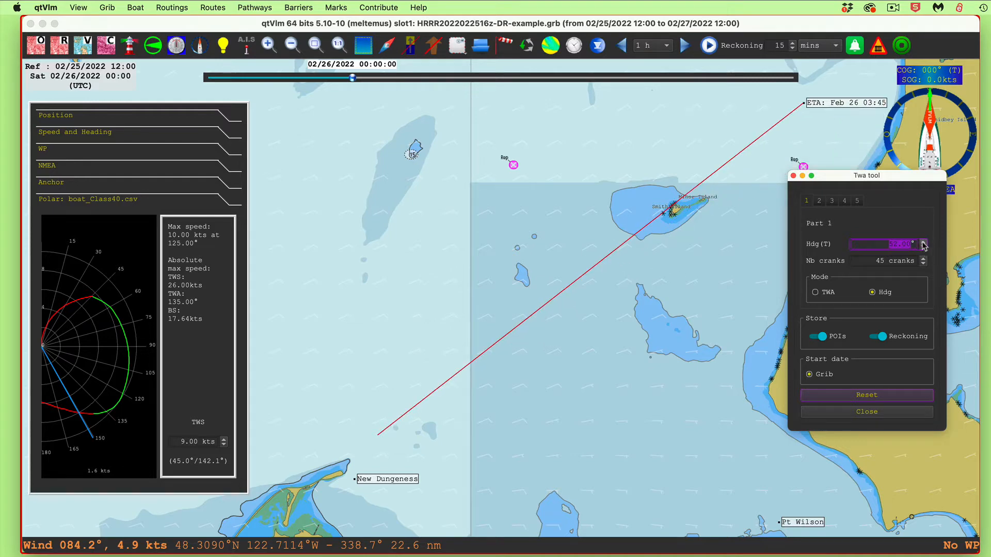
click(923, 248)
click(923, 248)
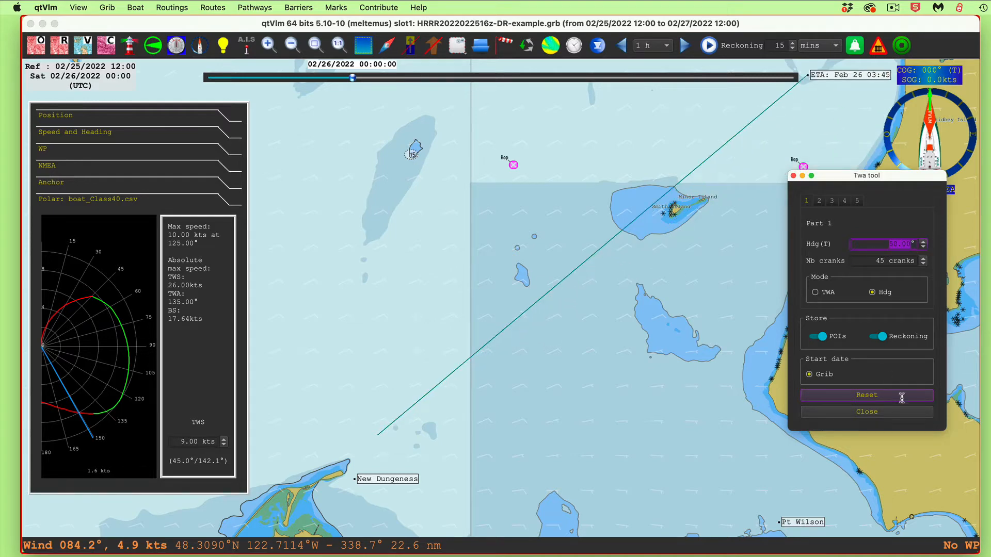
Close the Twa tool and hide the vector charts
click(881, 419)
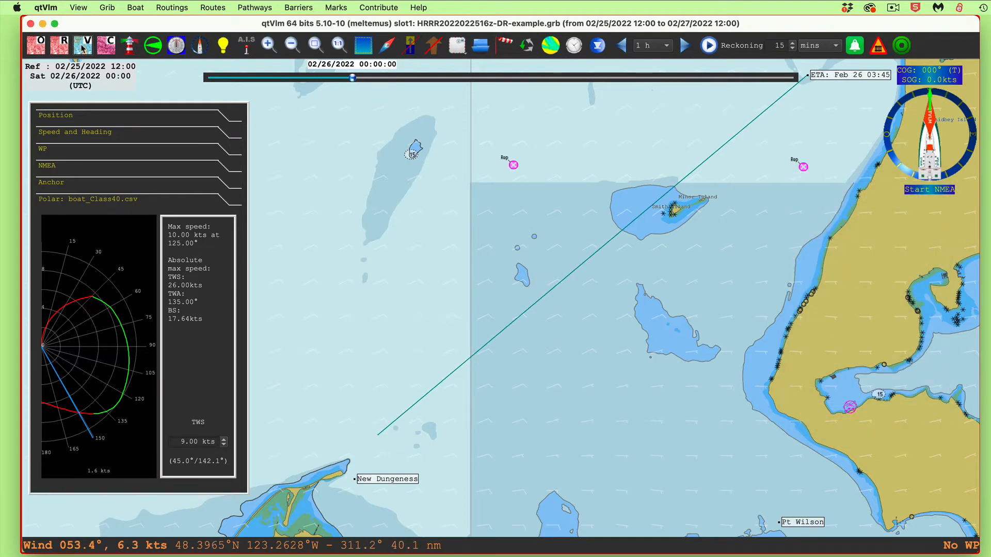
click(83, 48)
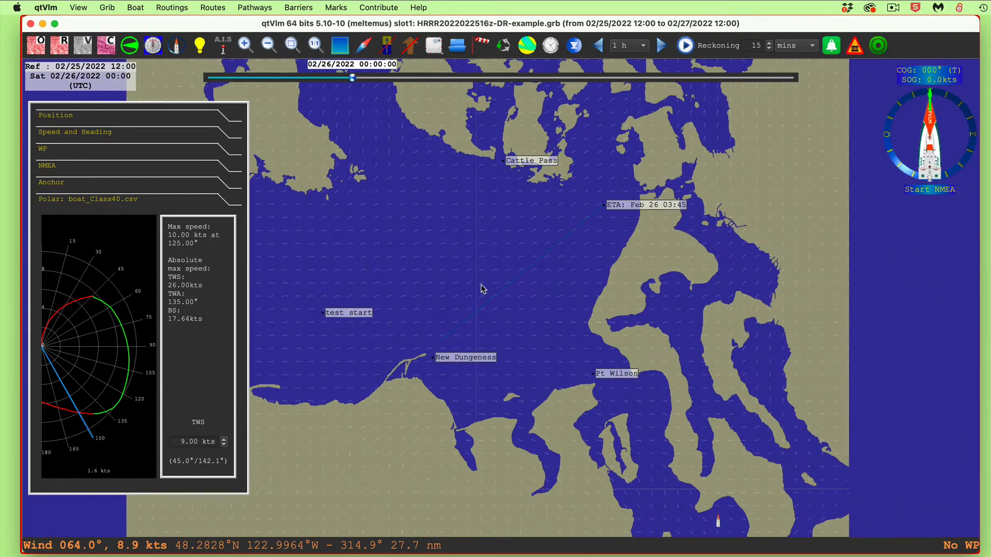
drag(511, 247, 653, 261)
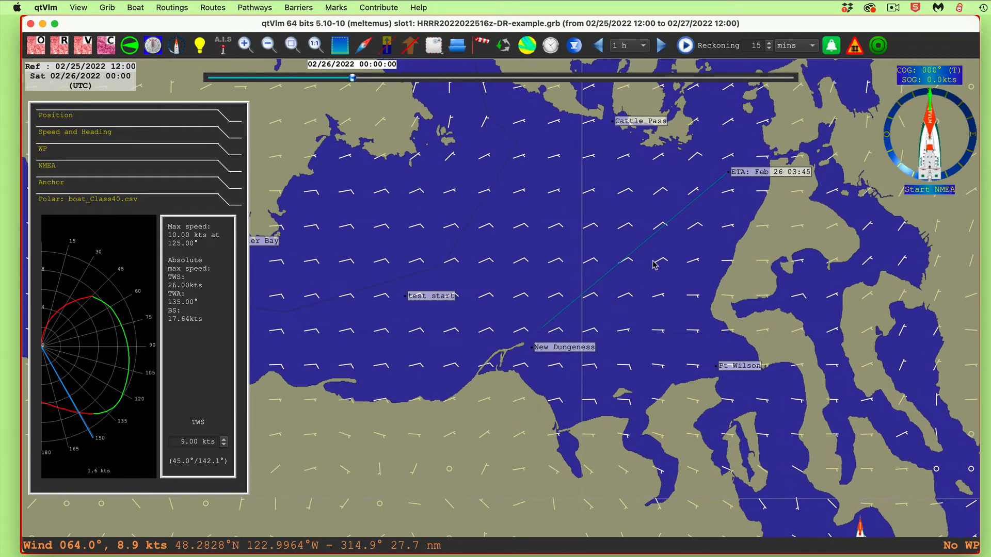
Reopen the Grib reckoning from open water to reset the stored reckoning, and close the Twa tool
right_click(651, 264)
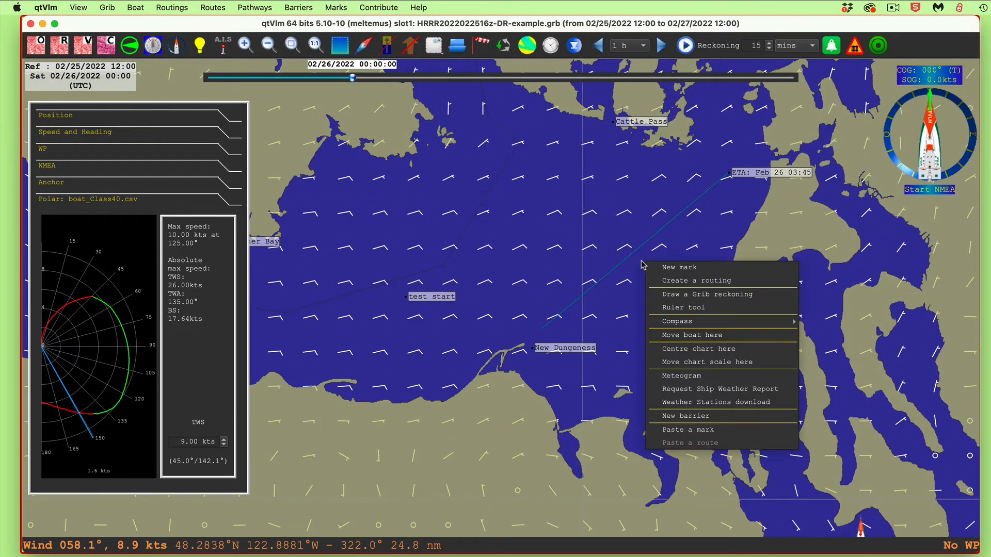
click(719, 292)
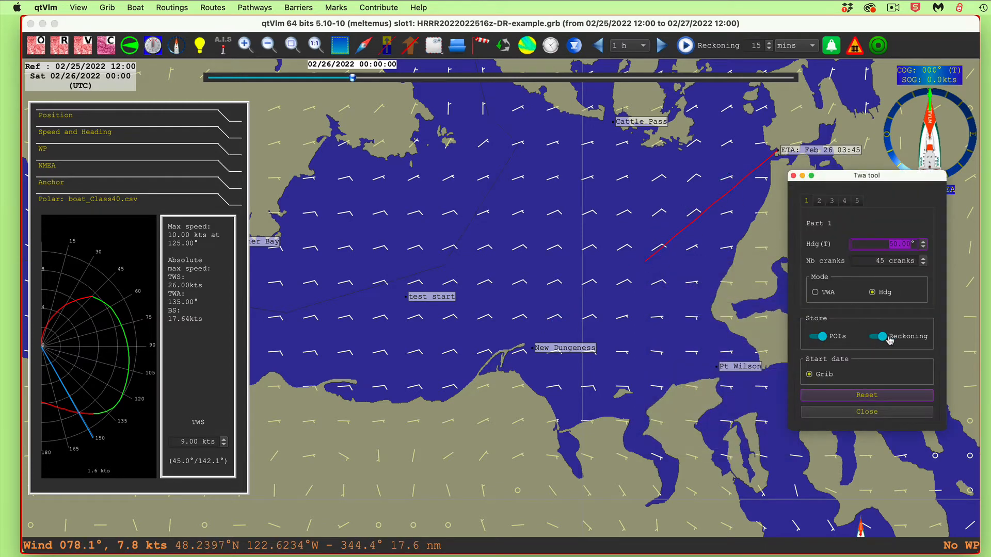
click(865, 396)
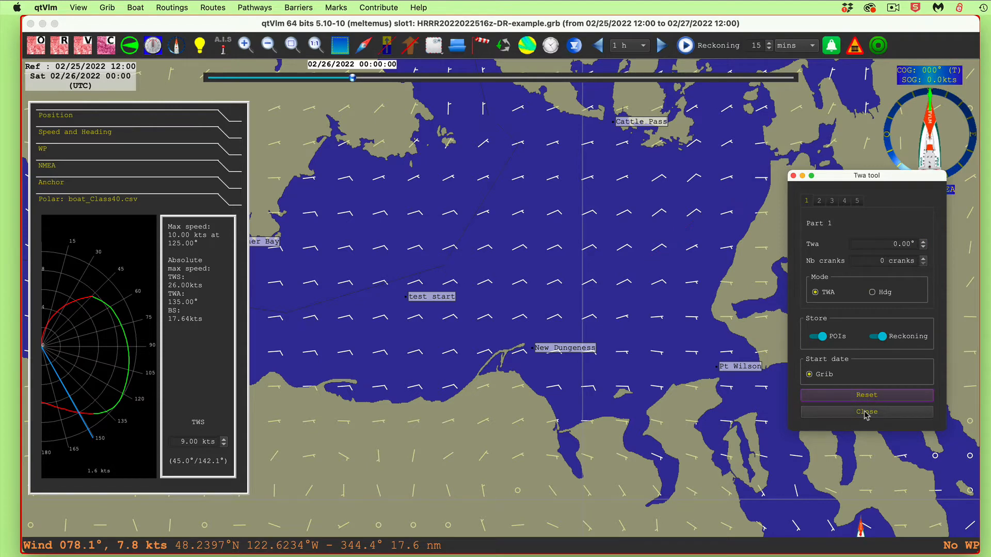
click(866, 412)
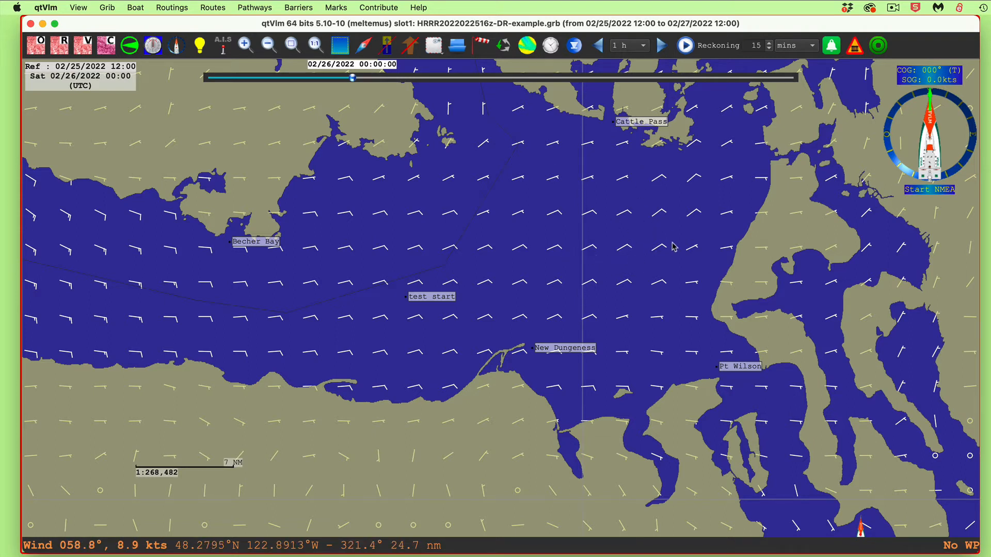
Enable Force wind in the Grib corrections with a TWS of 10 kts and a TWD of 5°
click(482, 44)
click(496, 48)
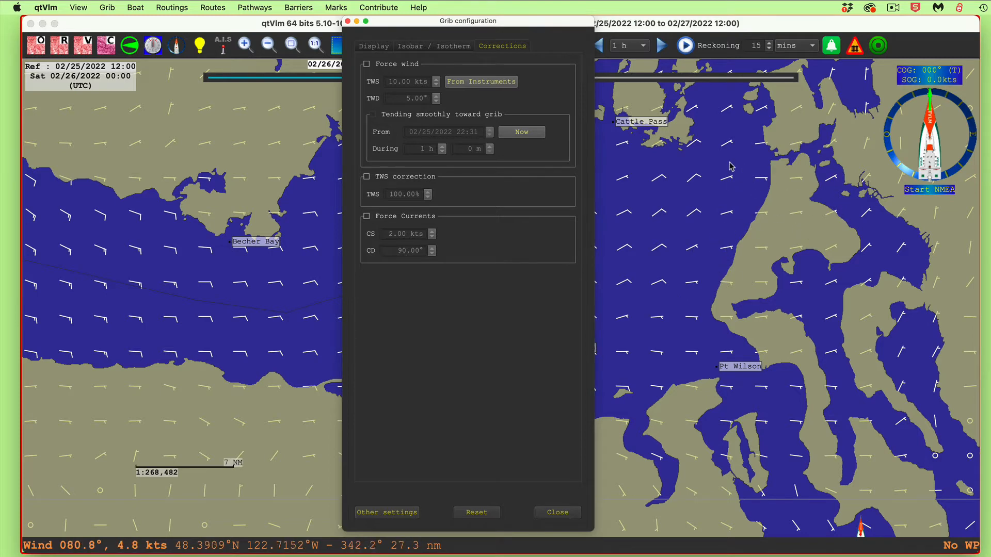
click(367, 64)
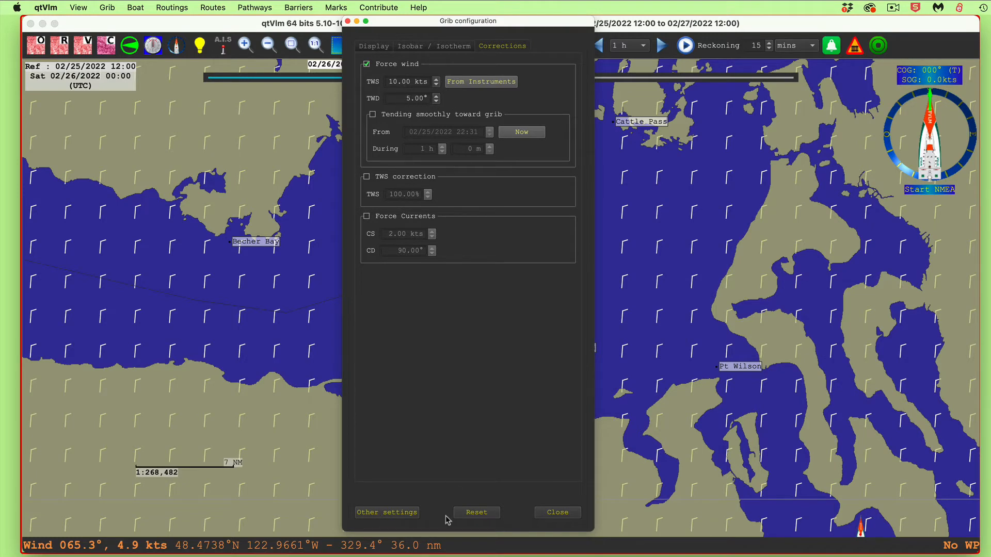
click(565, 514)
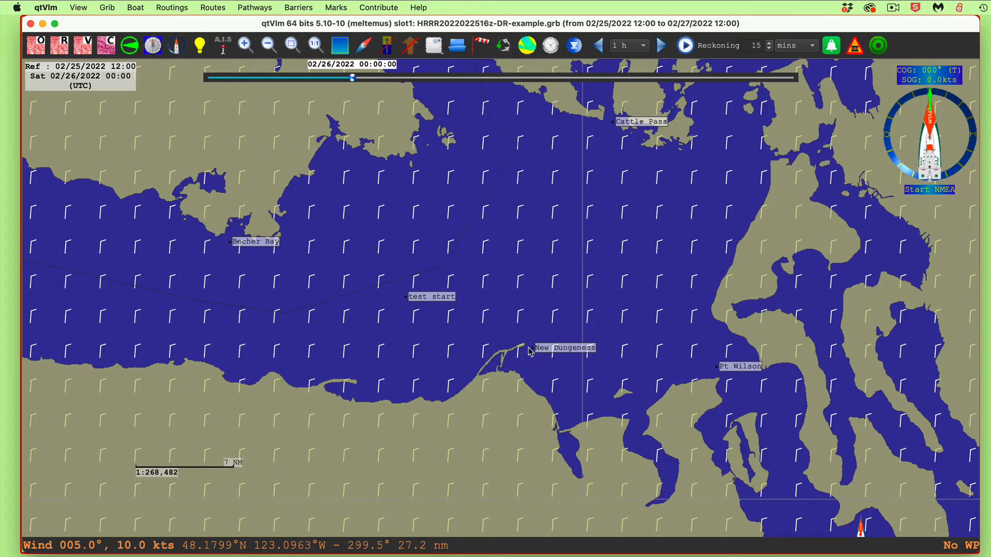
mouse_move(538, 353)
click(907, 123)
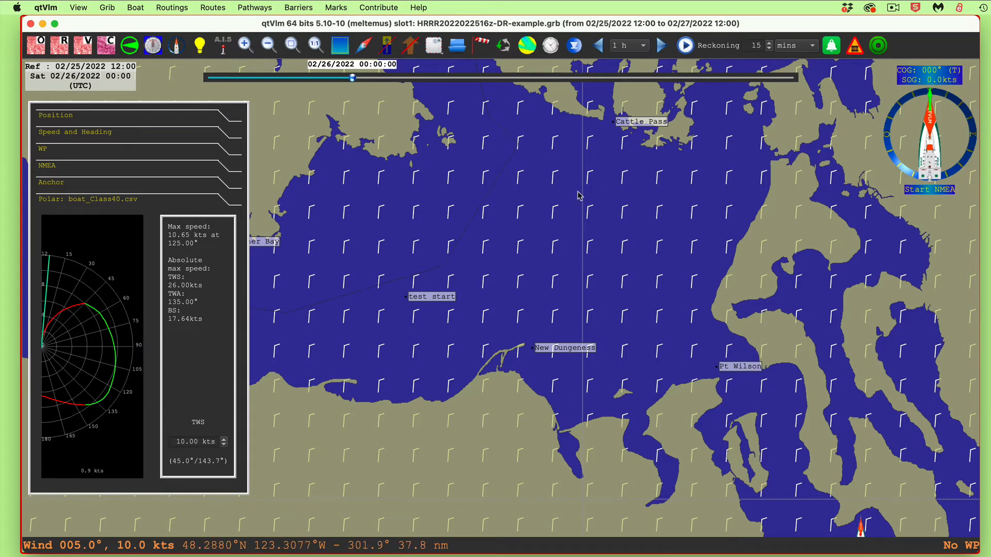
right_click(568, 350)
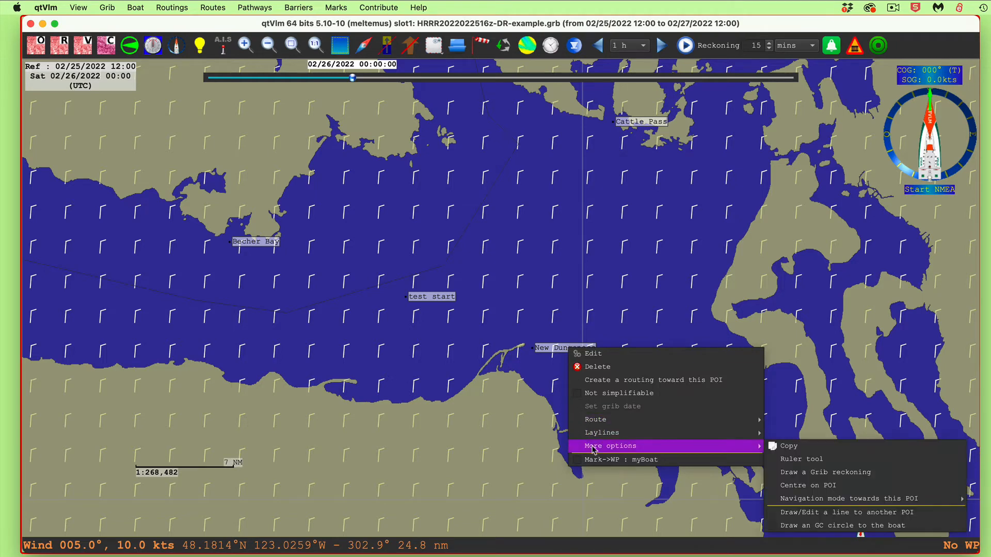
click(495, 338)
right_click(494, 337)
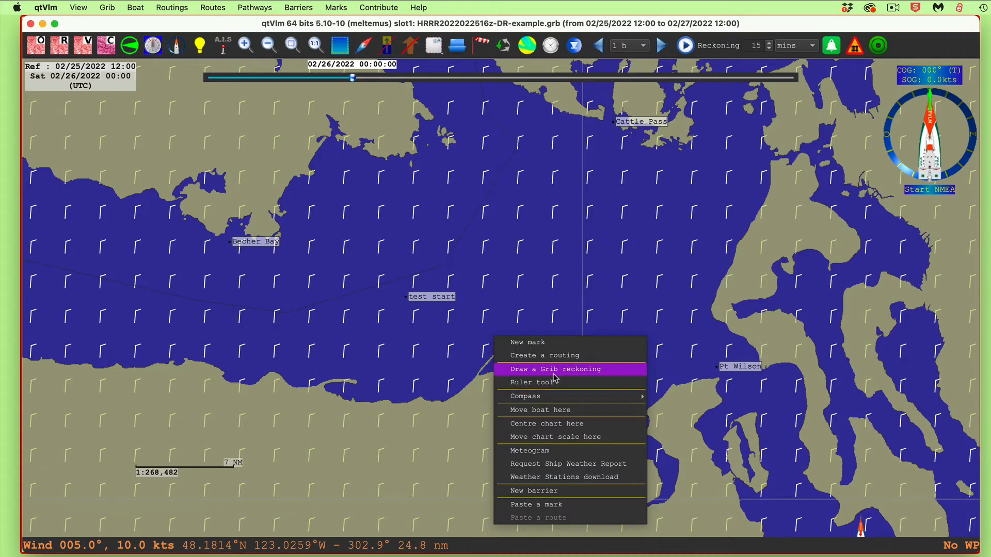
click(615, 298)
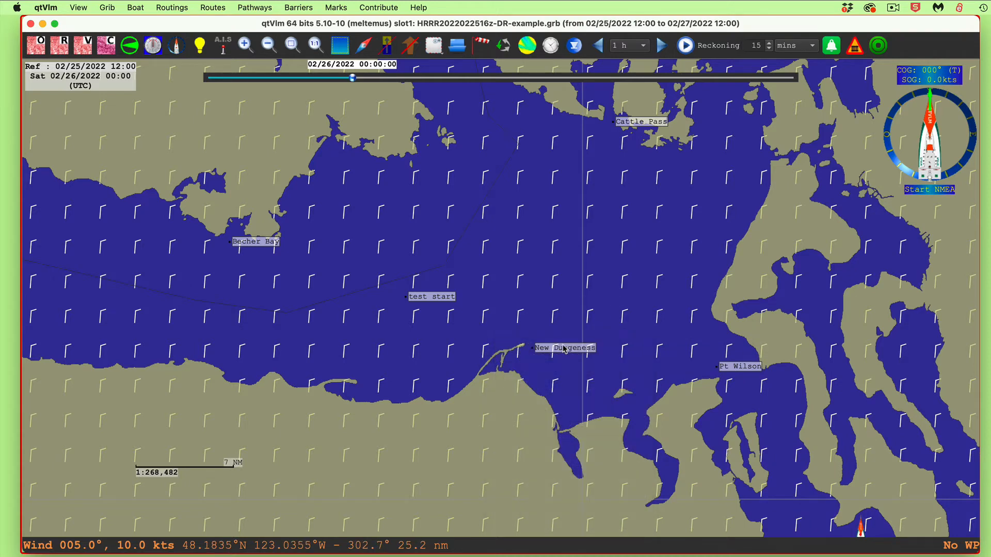
Draw a Grib reckoning from the New Dungeness mark, with part 1 in TWA mode
right_click(566, 349)
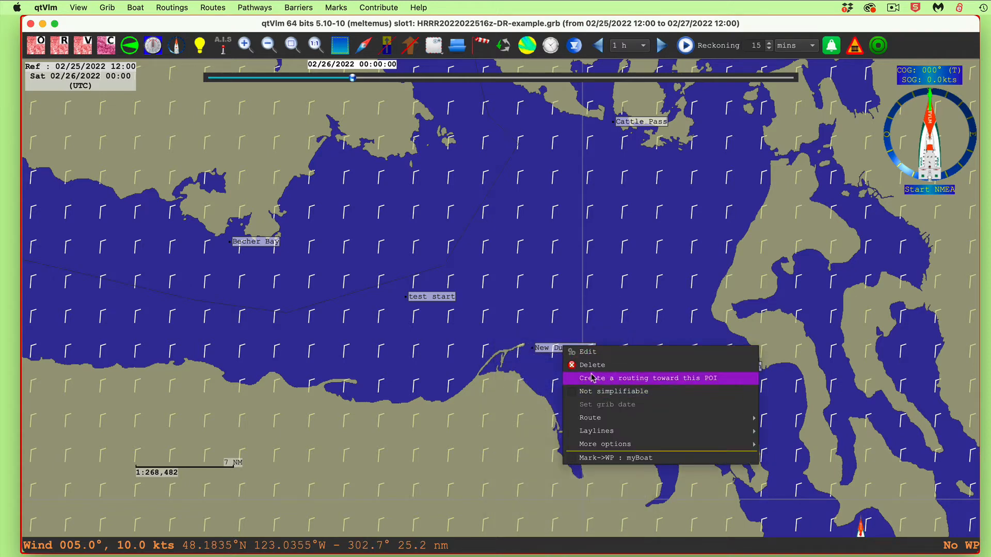
mouse_move(599, 444)
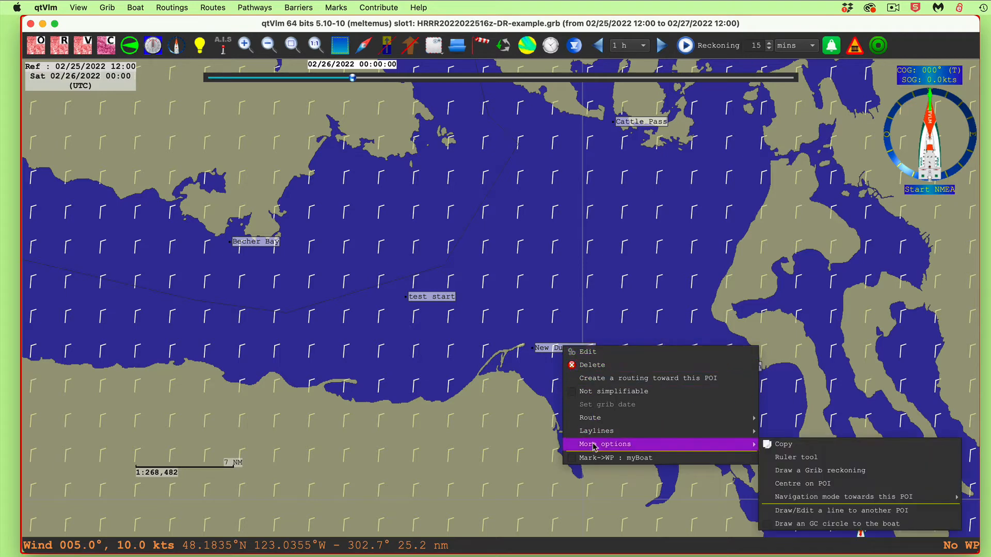
click(780, 472)
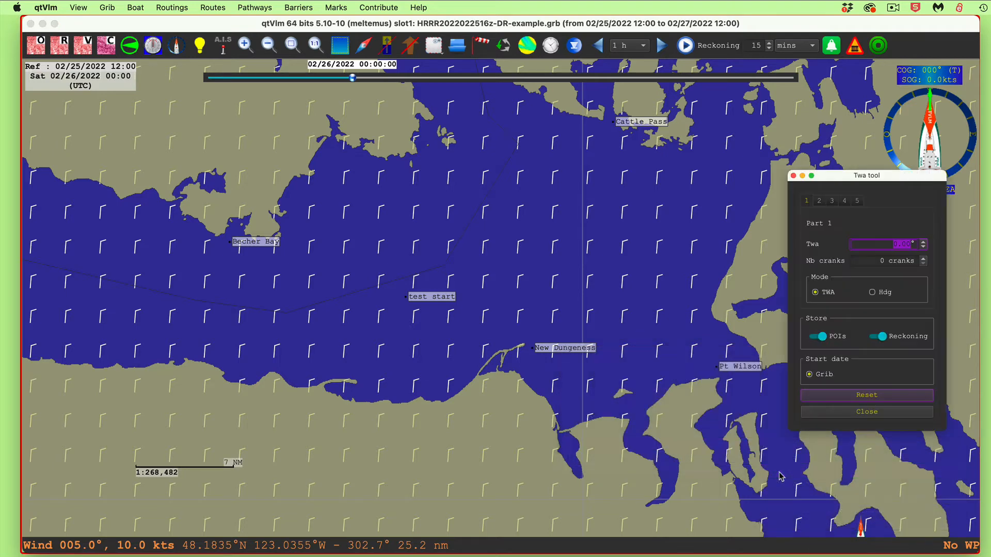
click(817, 292)
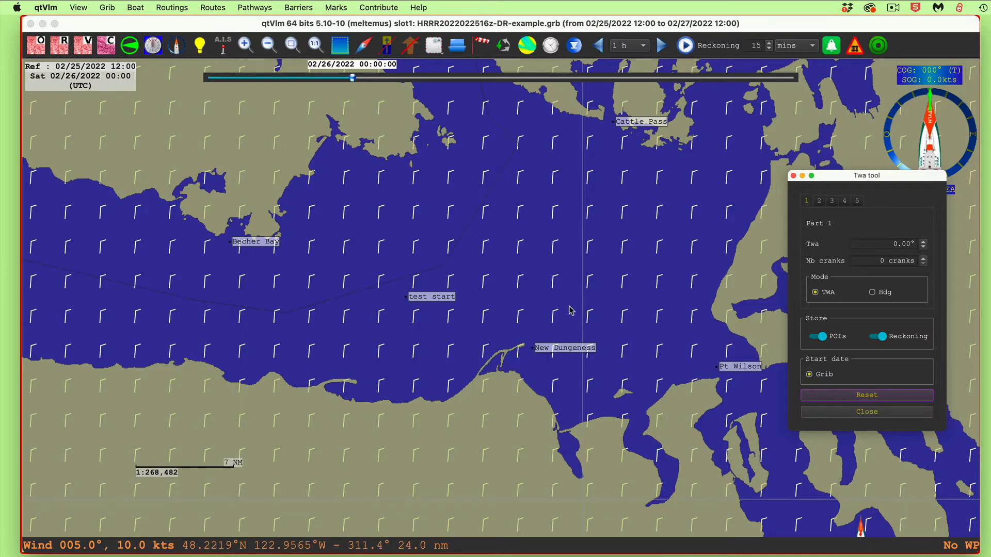
Set part 1 of the reckoning from New Dungeness to a TWA of -45° for 13 cranks
drag(877, 244, 909, 246)
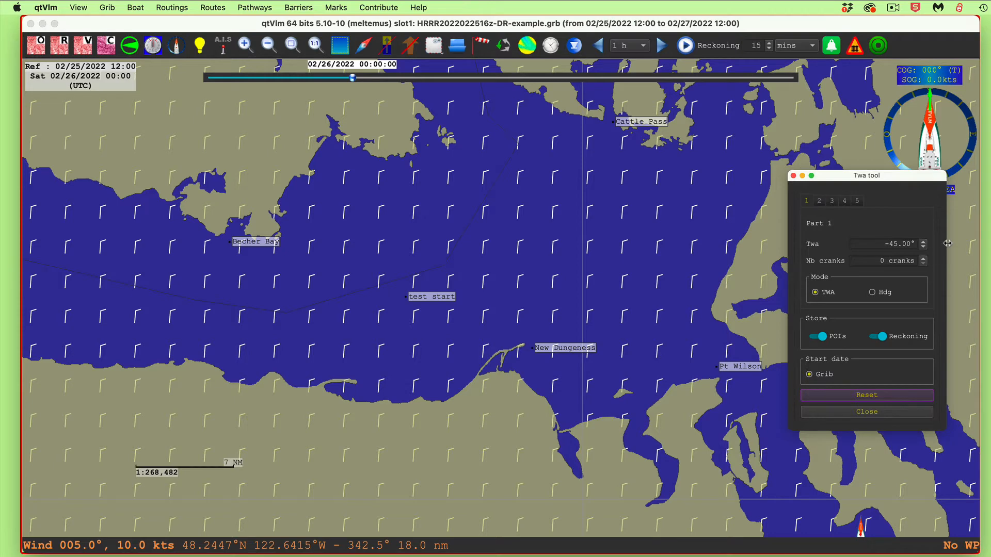
click(924, 258)
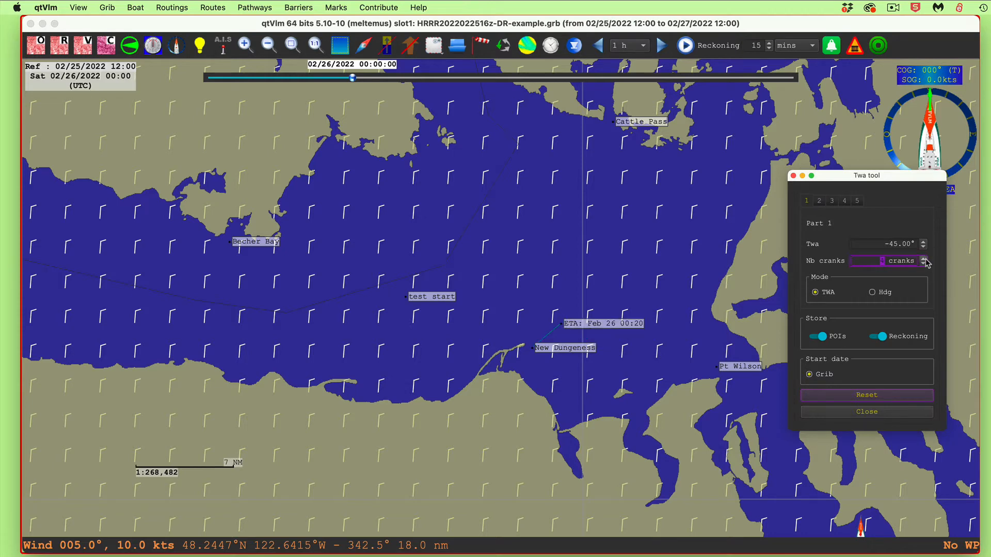
click(924, 259)
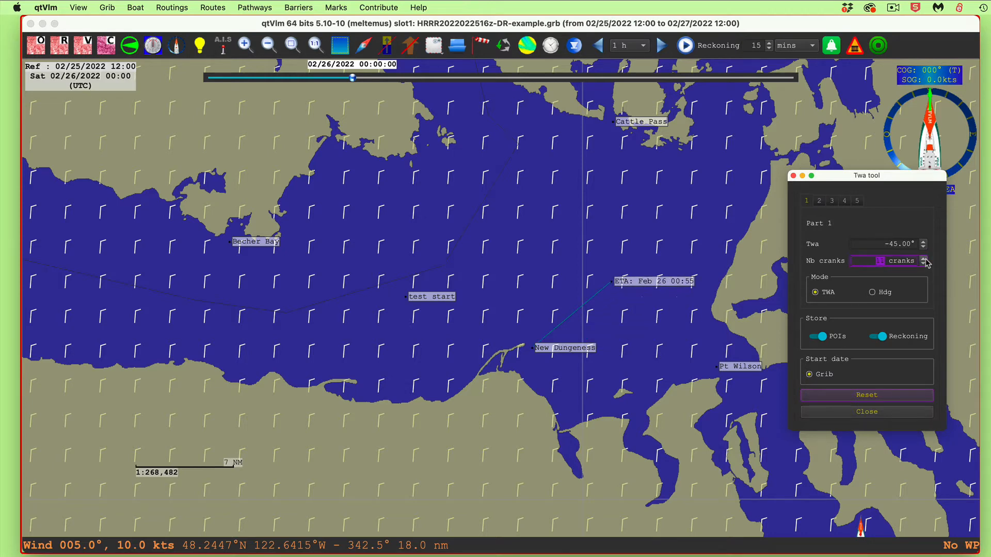
click(924, 258)
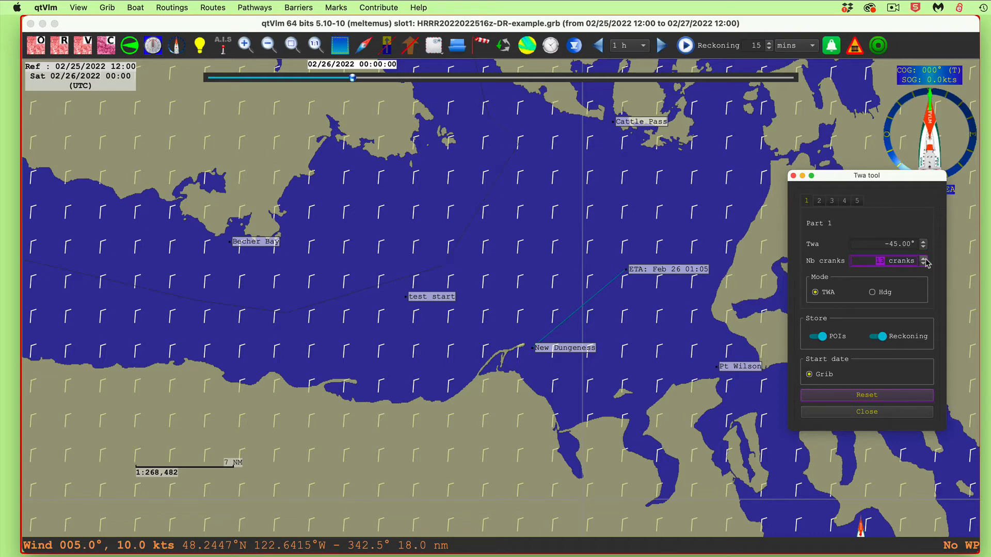
Add part 2 of the reckoning with a TWA of 45° for 16 cranks
click(820, 203)
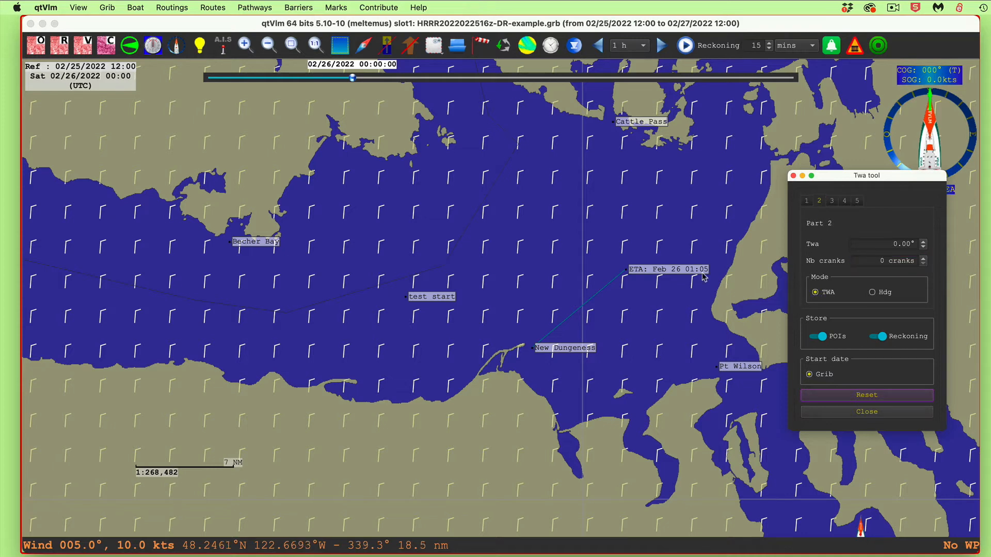
drag(892, 246, 932, 248)
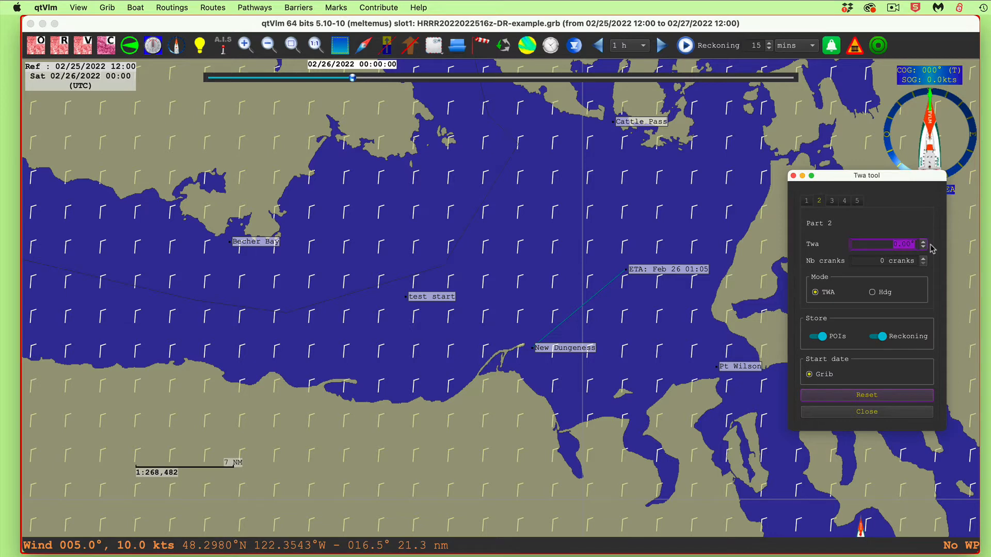
text(45)
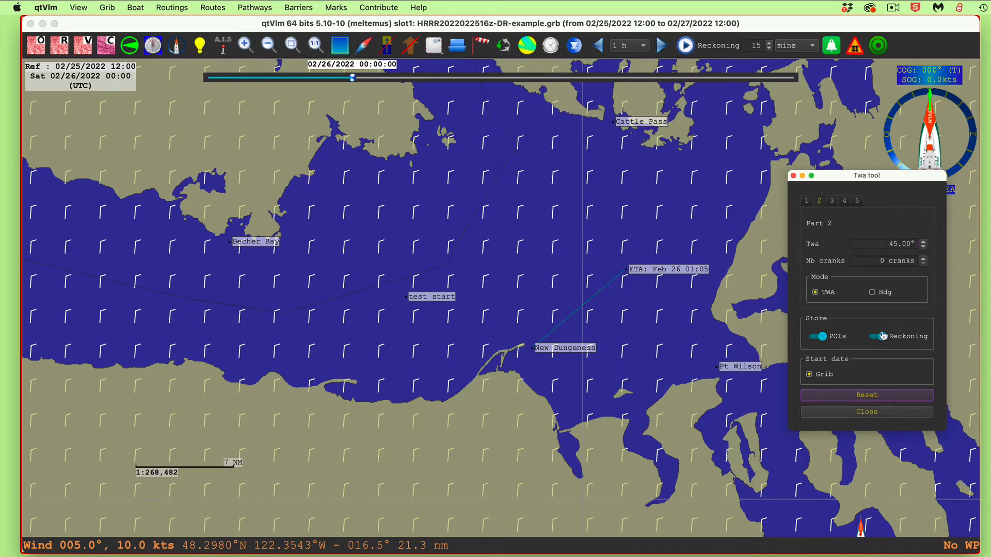
click(922, 259)
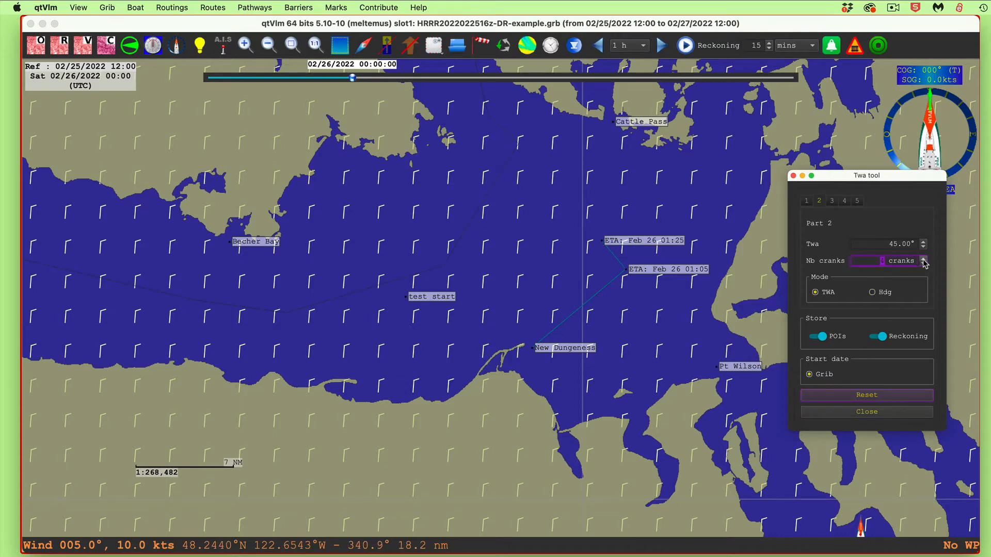
drag(923, 259, 923, 259)
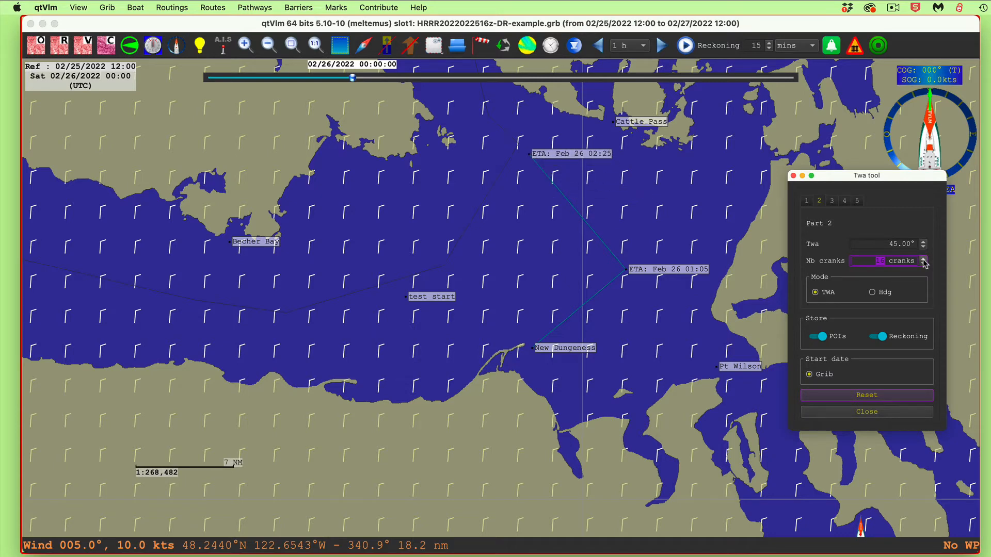
Add part 3 of the reckoning with a TWA of -45° for 5 cranks
click(831, 201)
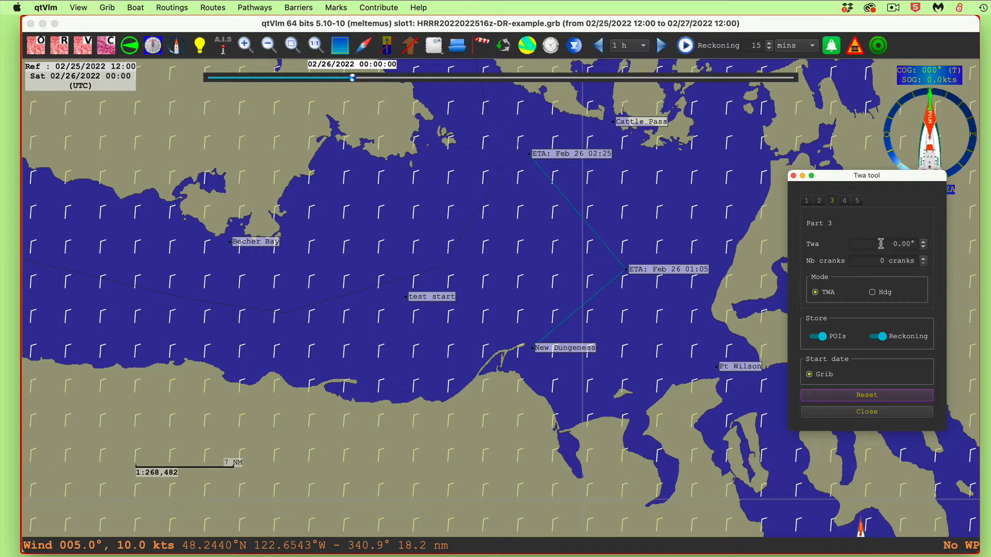
drag(880, 244, 938, 243)
text(-45)
click(924, 258)
click(924, 259)
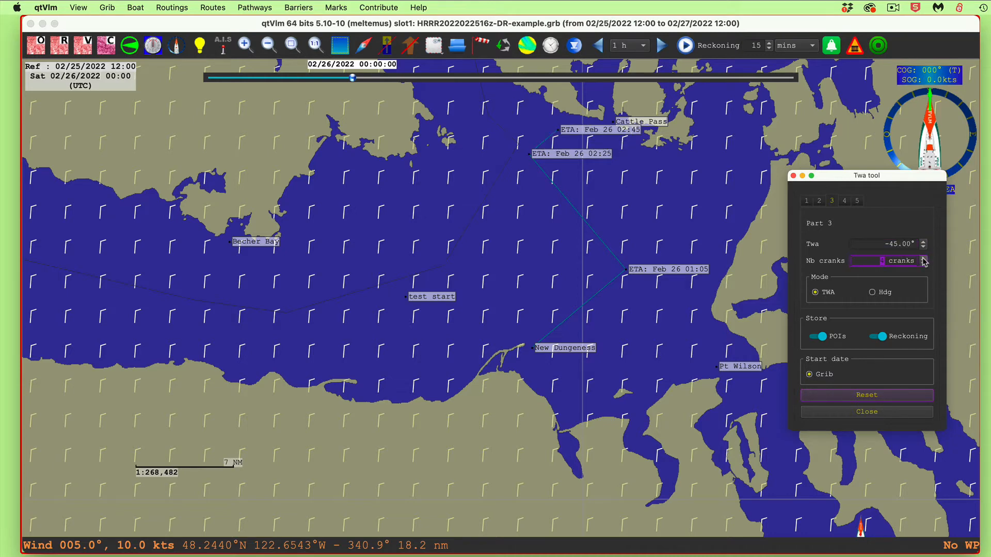
click(924, 259)
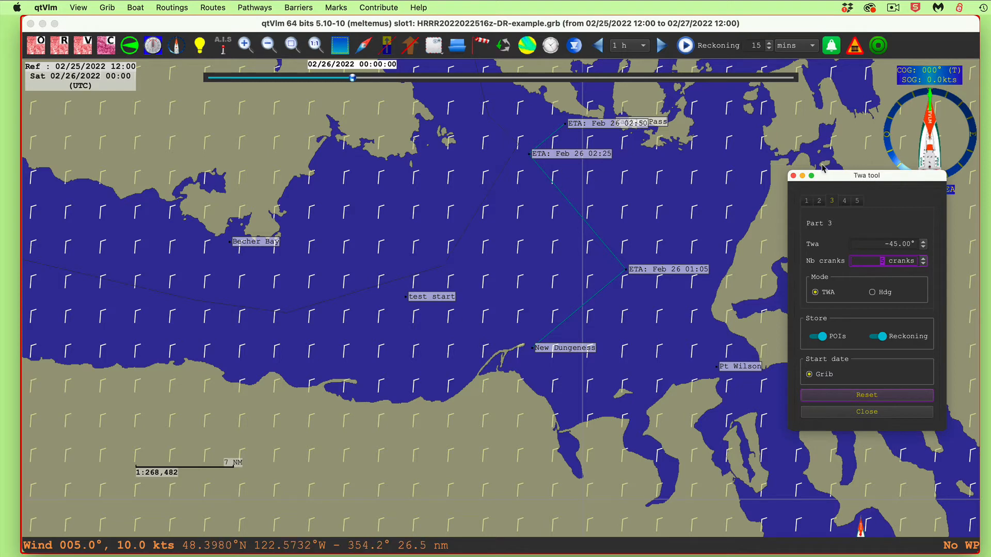
Move the Twa tool aside and show the laylines from grib for the Cattle Pass mark
drag(836, 180, 859, 195)
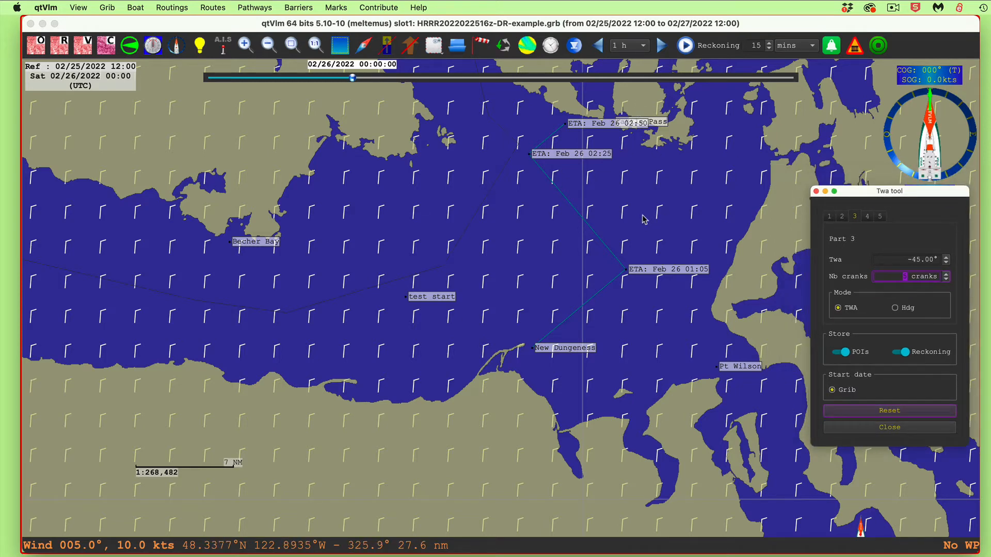
click(661, 123)
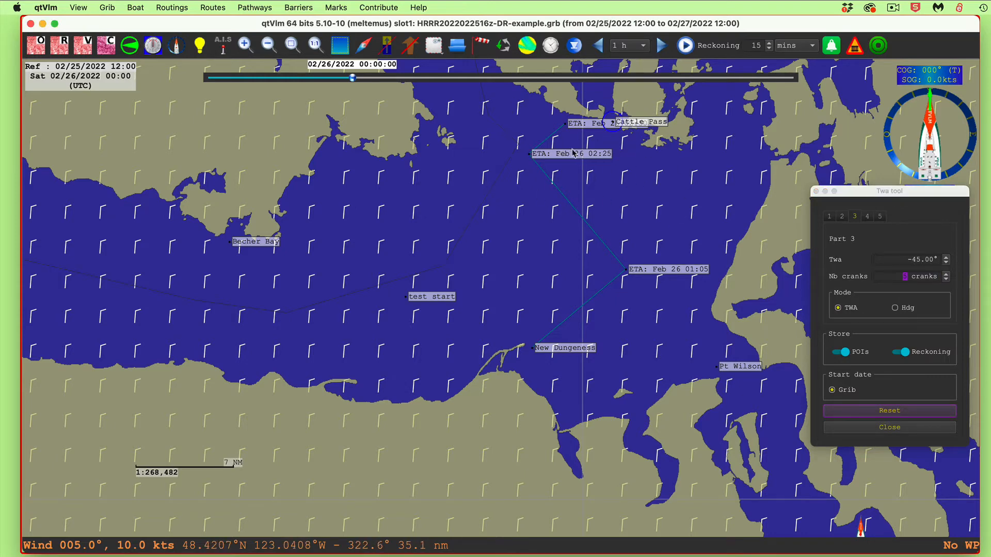
right_click(654, 125)
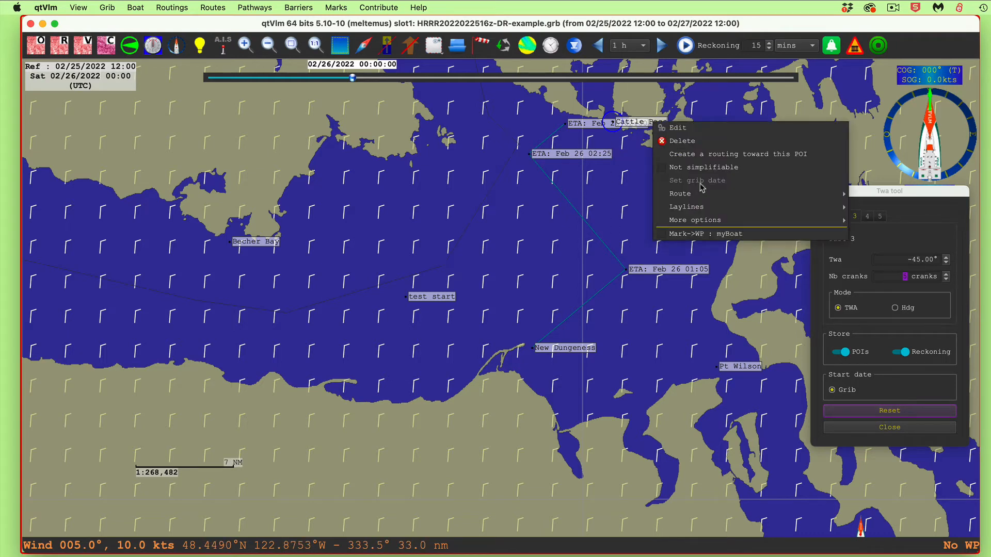
mouse_move(688, 209)
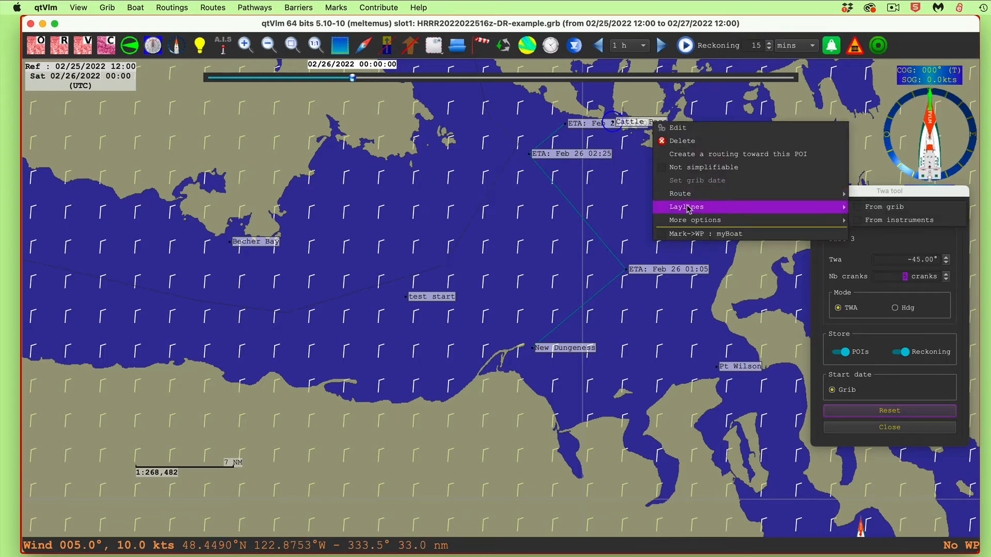
click(880, 208)
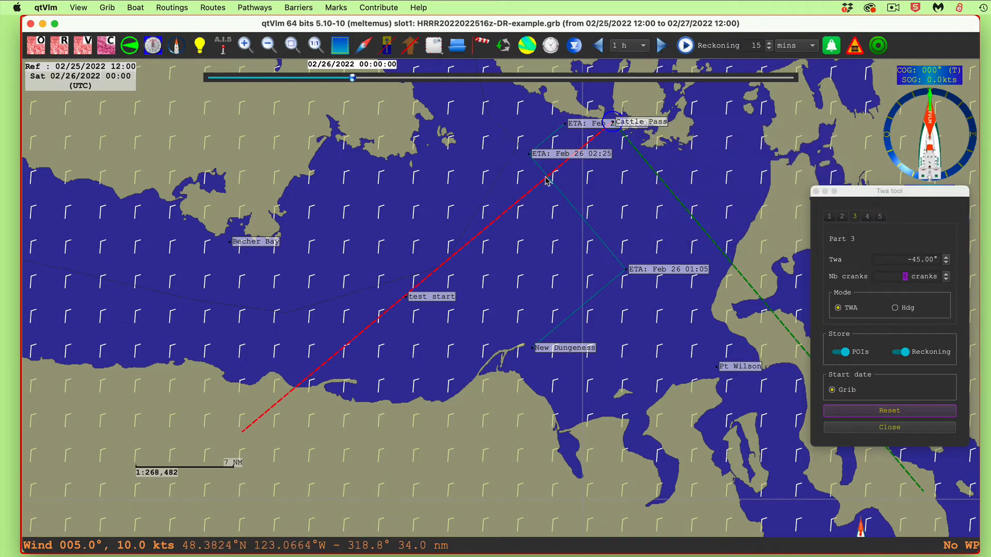
Set part 2 to 13 cranks to tack on the red layline, and part 3 to 9 cranks to reach Cattle Pass
click(842, 217)
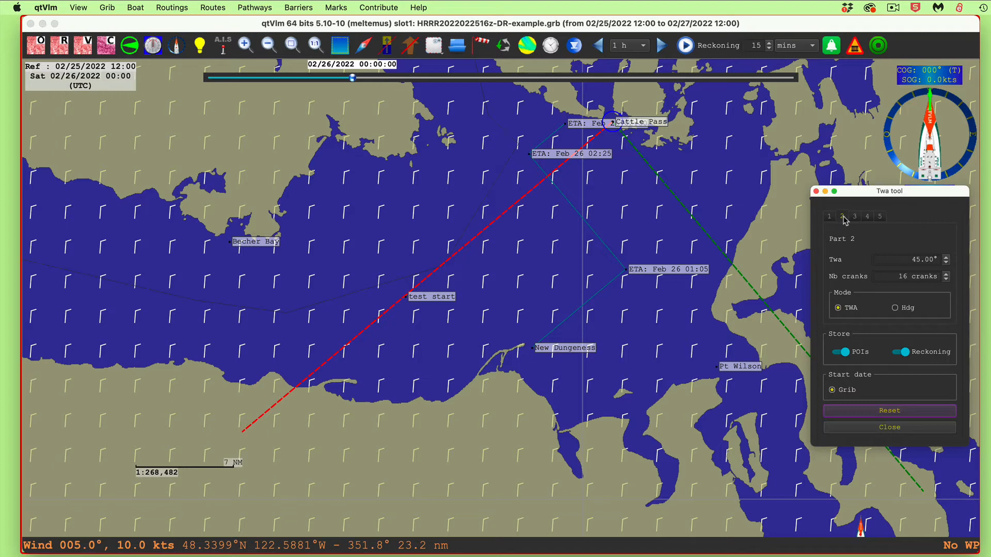
click(947, 280)
click(946, 279)
click(947, 279)
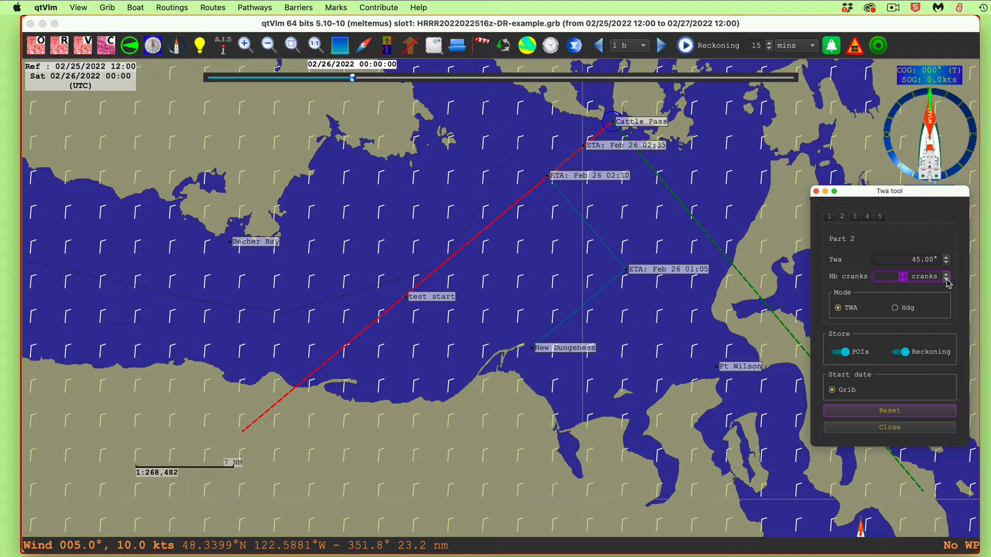
click(947, 279)
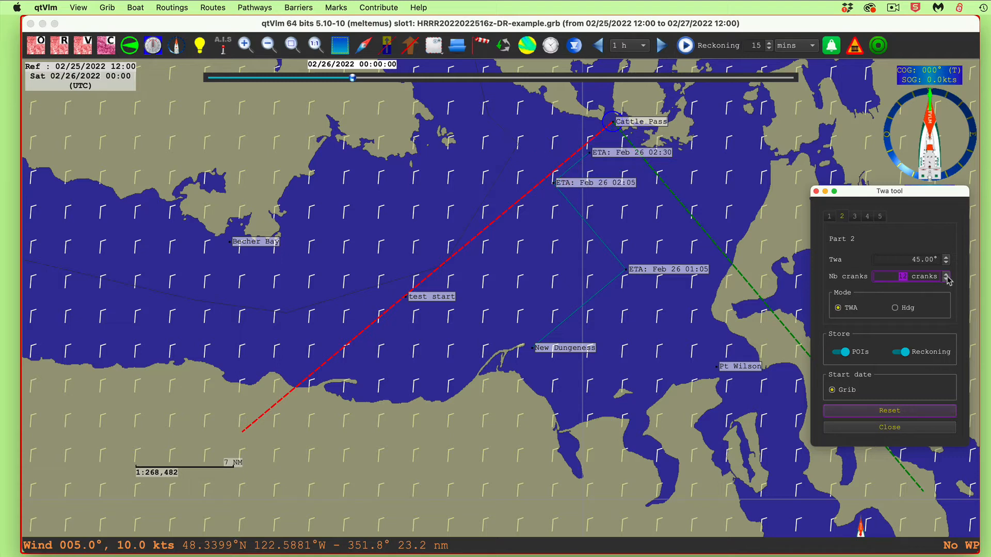
click(946, 279)
click(946, 275)
click(946, 274)
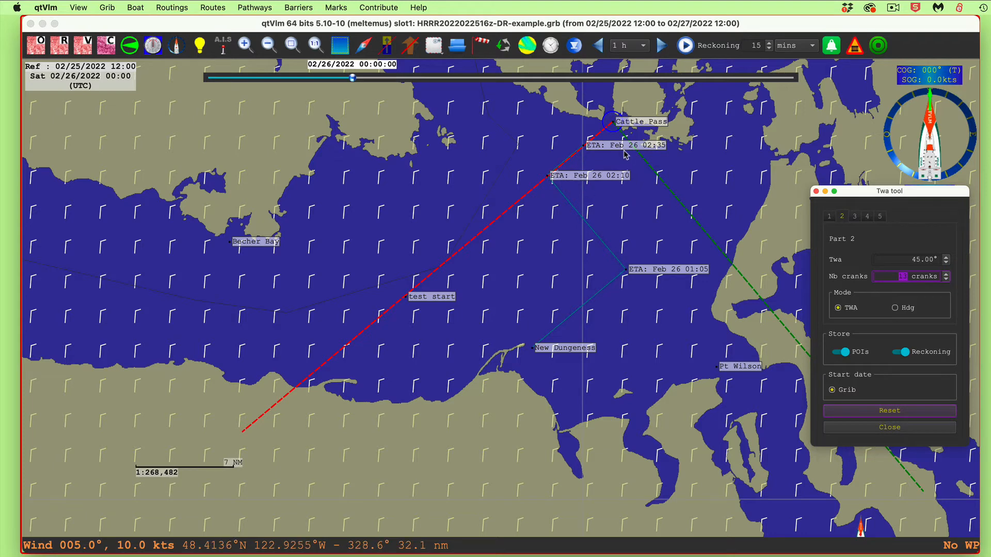
click(856, 217)
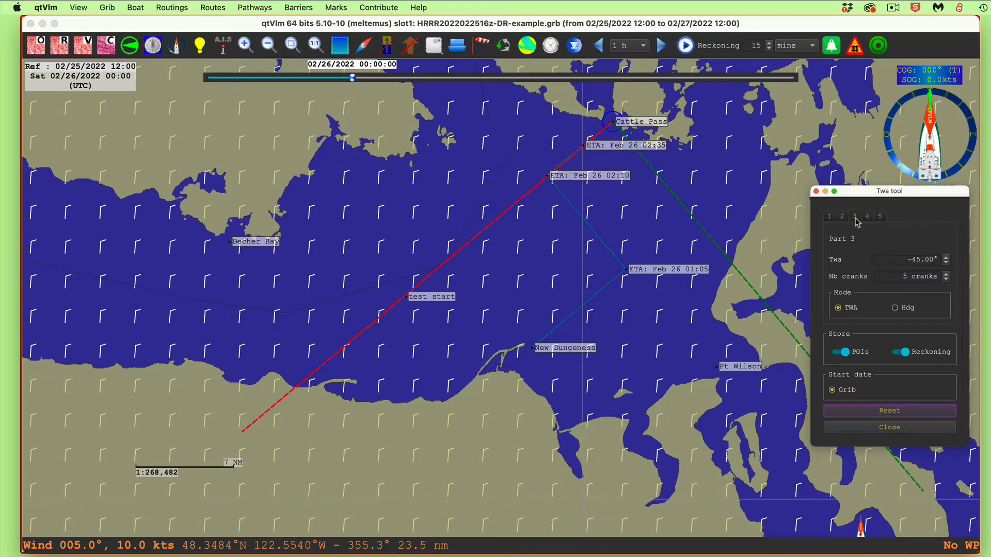
click(948, 279)
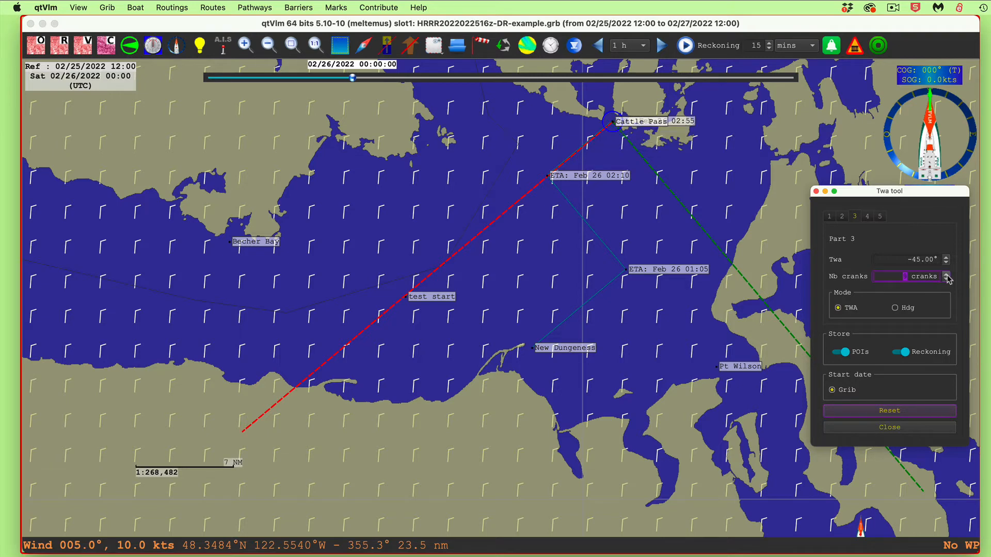
right_click(681, 124)
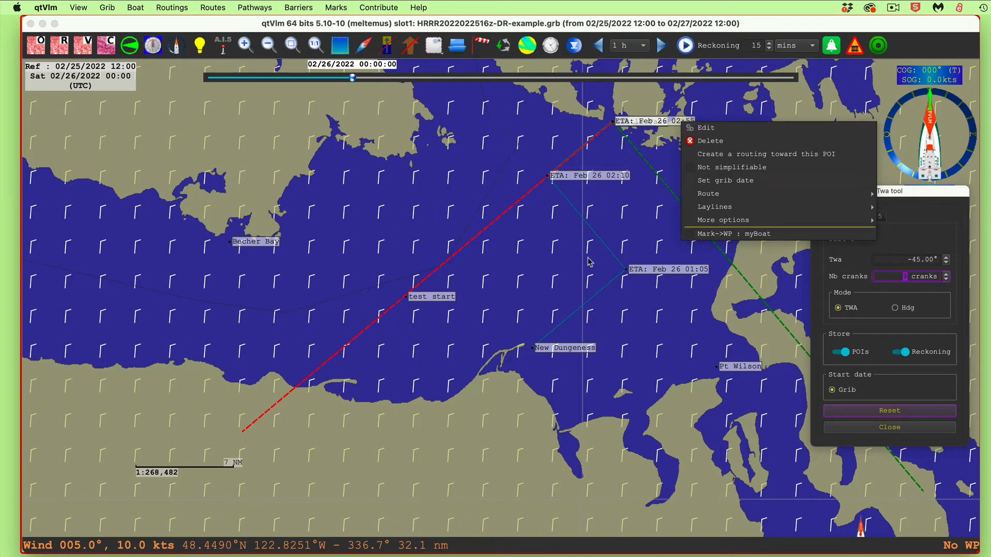
right_click(673, 123)
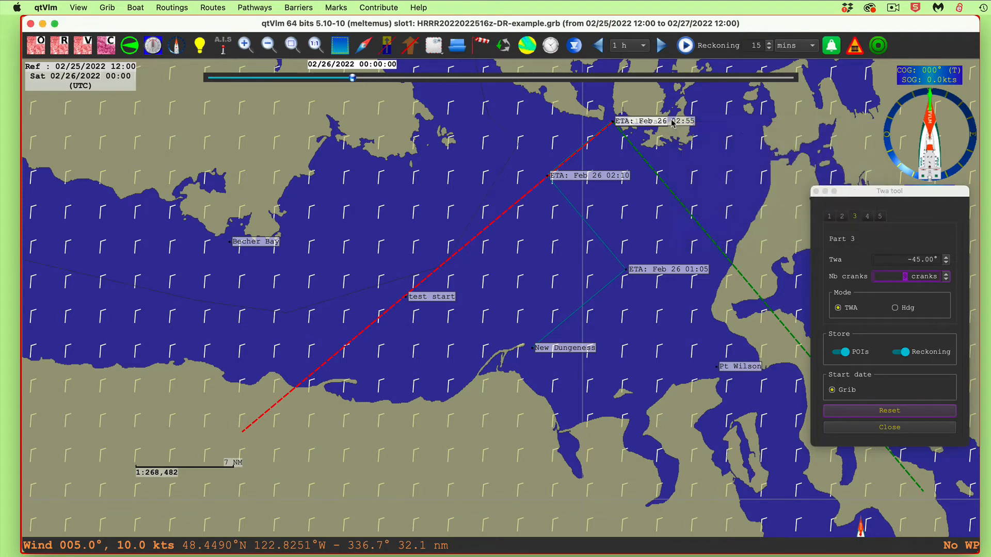
right_click(671, 121)
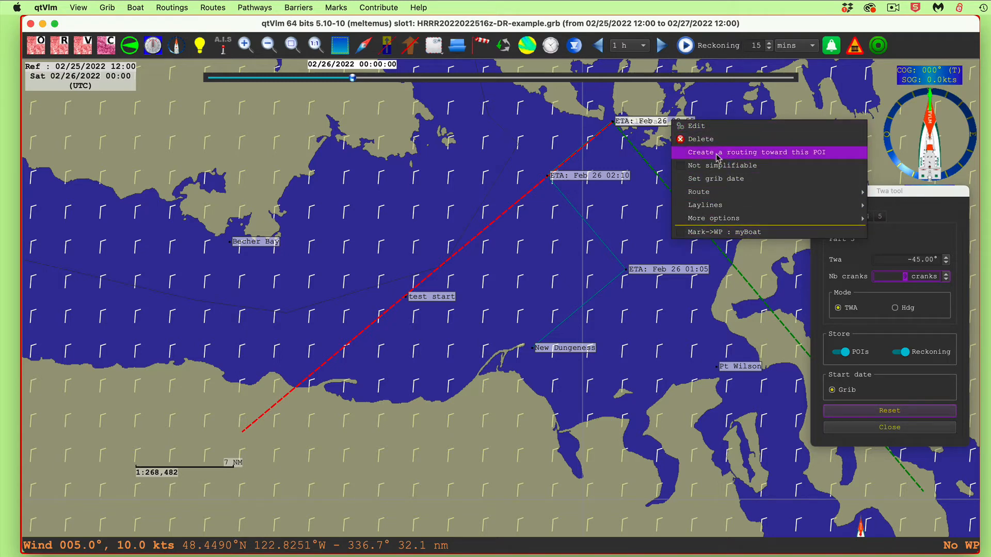
mouse_move(836, 205)
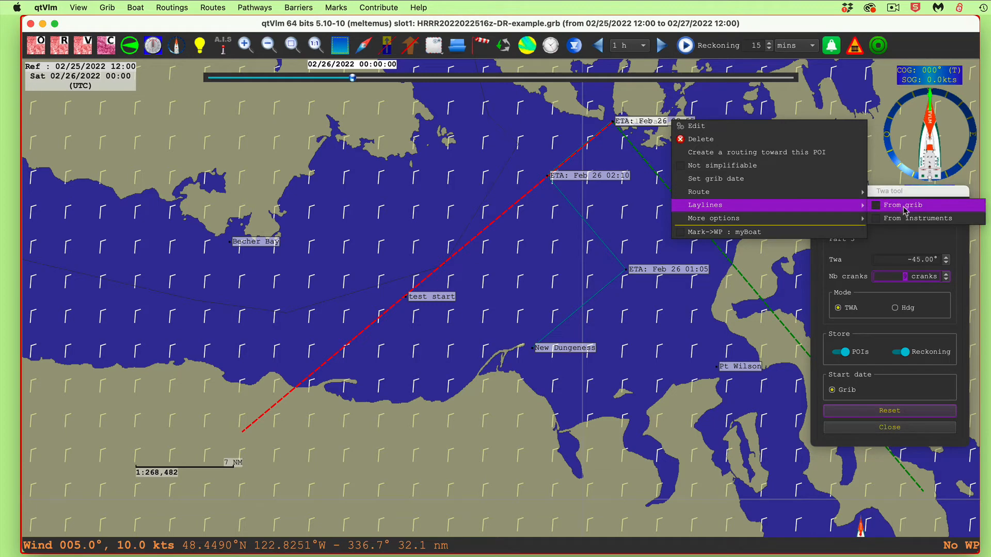
click(880, 207)
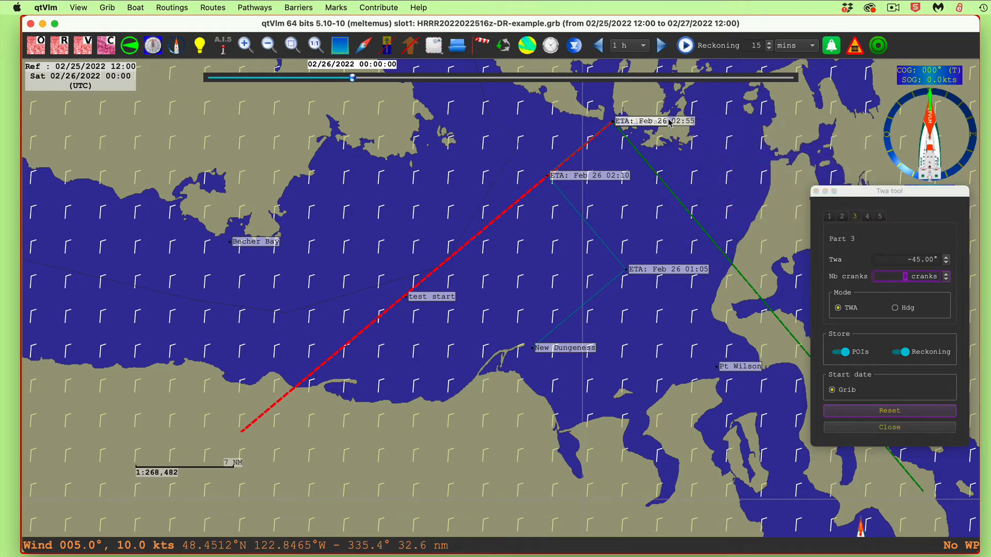
right_click(670, 121)
click(648, 127)
right_click(686, 121)
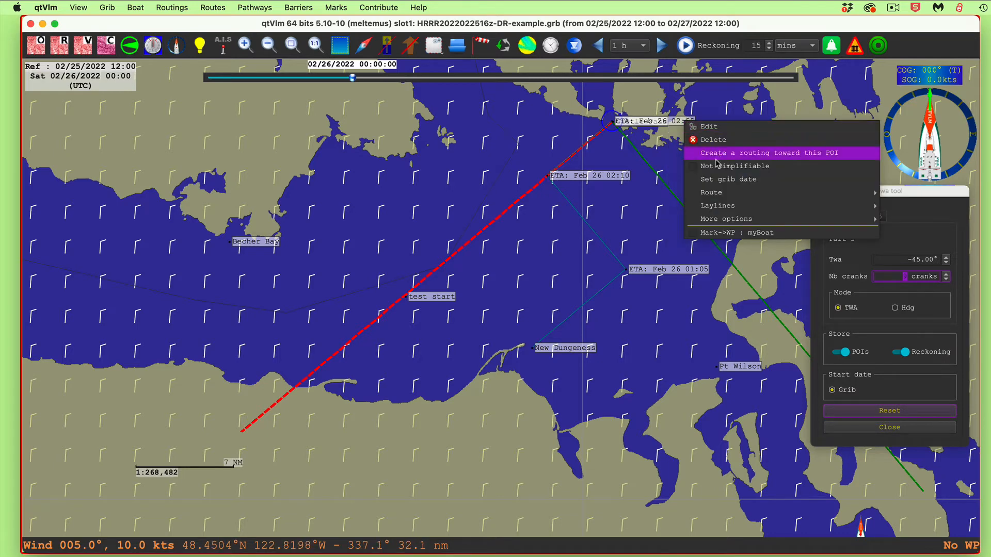
mouse_move(714, 206)
click(896, 208)
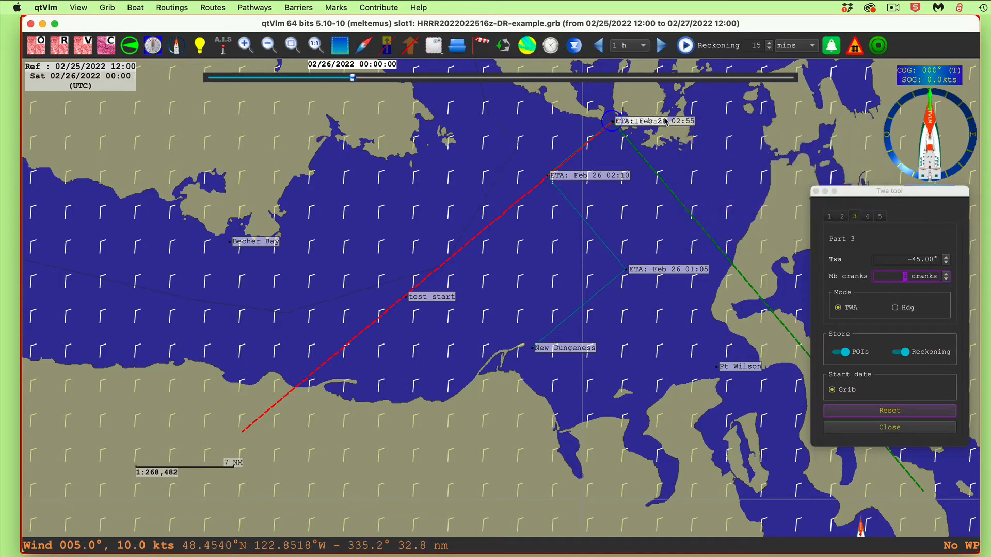
Reset the three-part reckoning and close the Twa tool
click(895, 413)
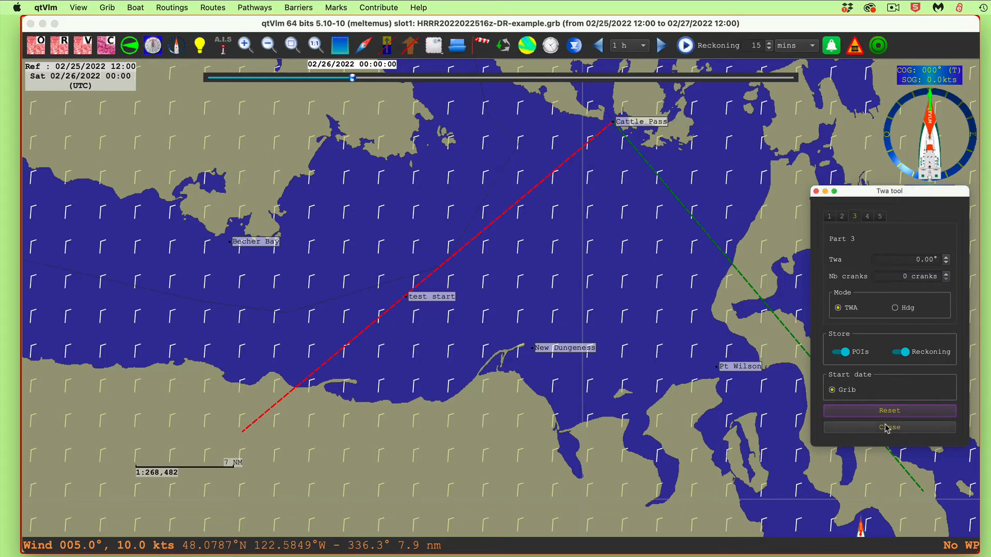
click(884, 428)
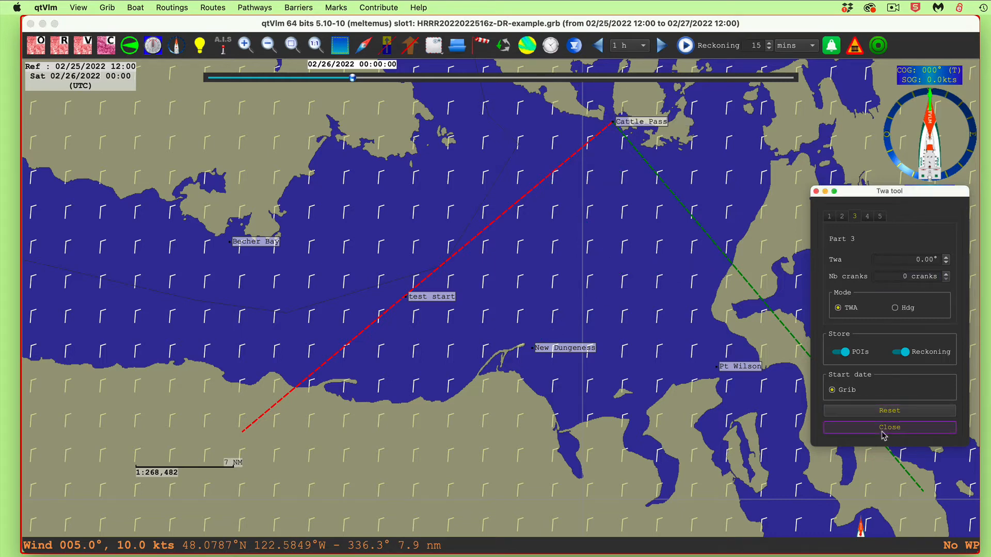
Turn off the laylines from grib for the Cattle Pass mark
right_click(629, 121)
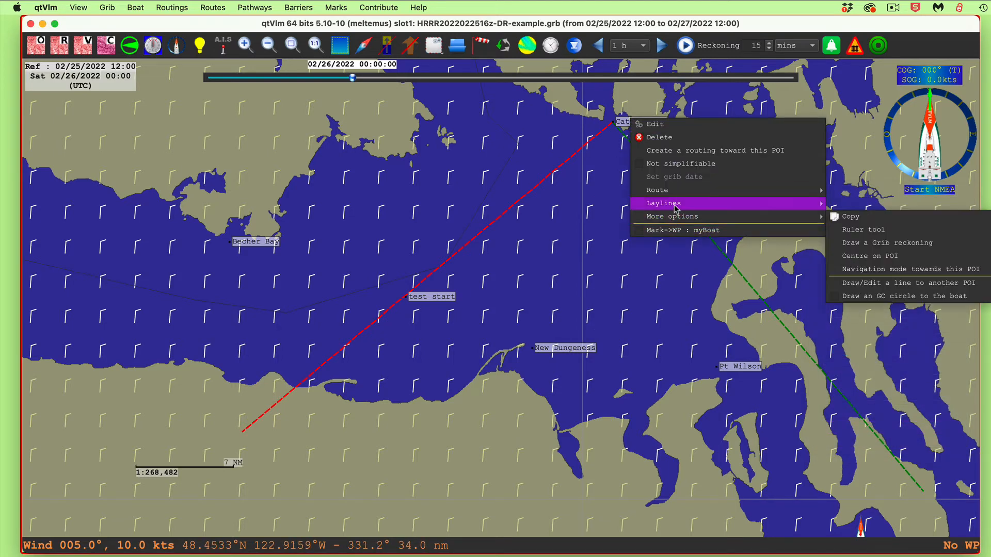
mouse_move(745, 205)
click(869, 207)
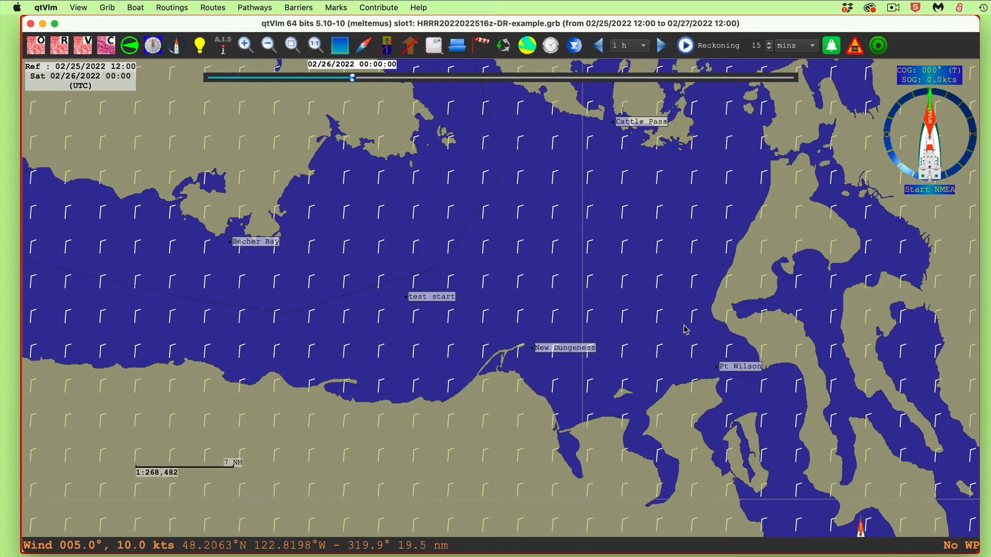
Start a new Grib reckoning from the New Dungeness mark
right_click(556, 350)
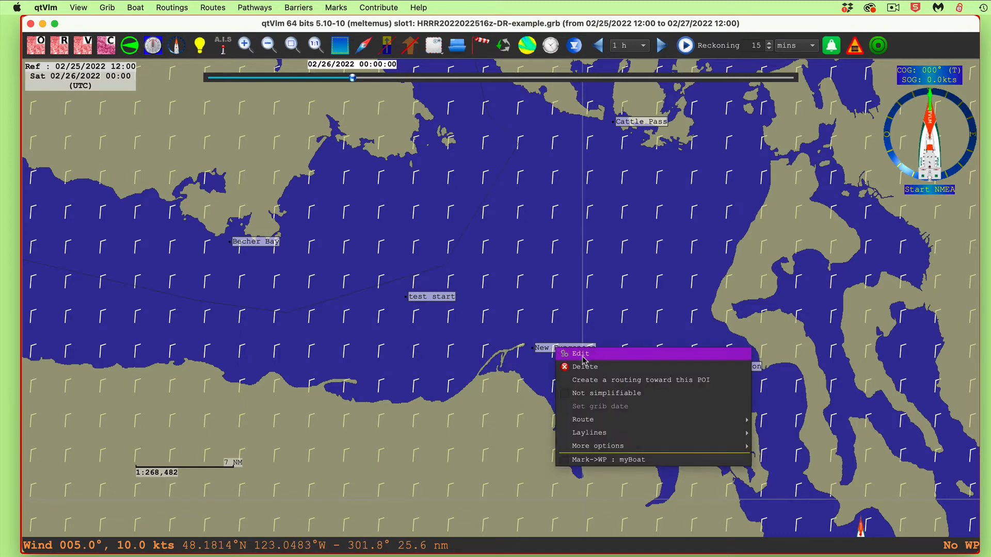
mouse_move(589, 446)
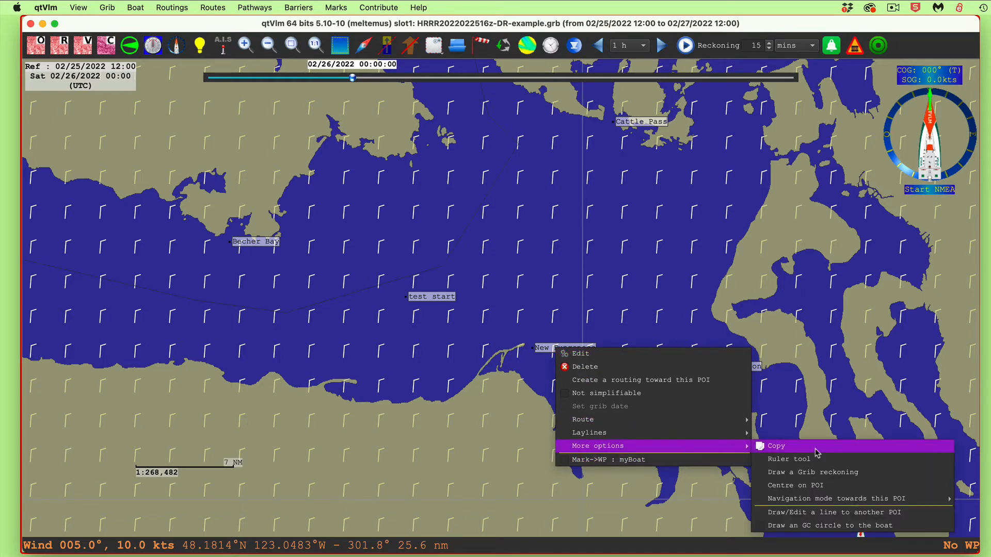
mouse_move(805, 498)
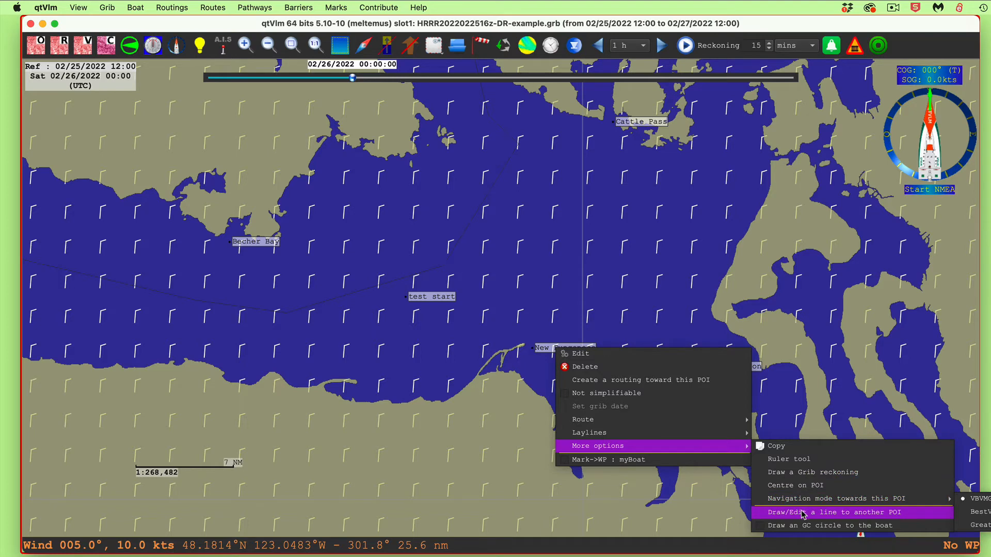
click(806, 473)
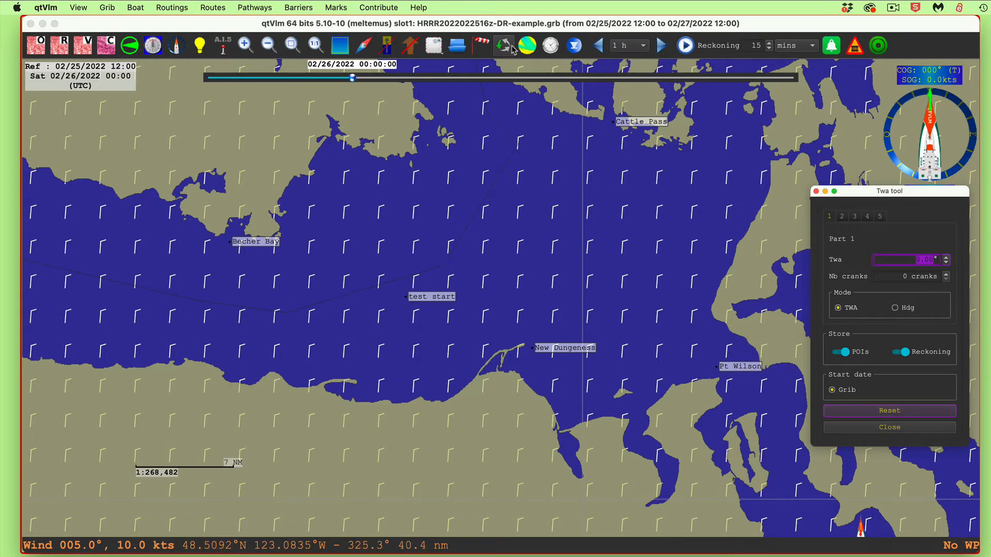
Enable Force Currents in the grib corrections with the preset 2.00 kts at 90°, and close the configuration
click(482, 46)
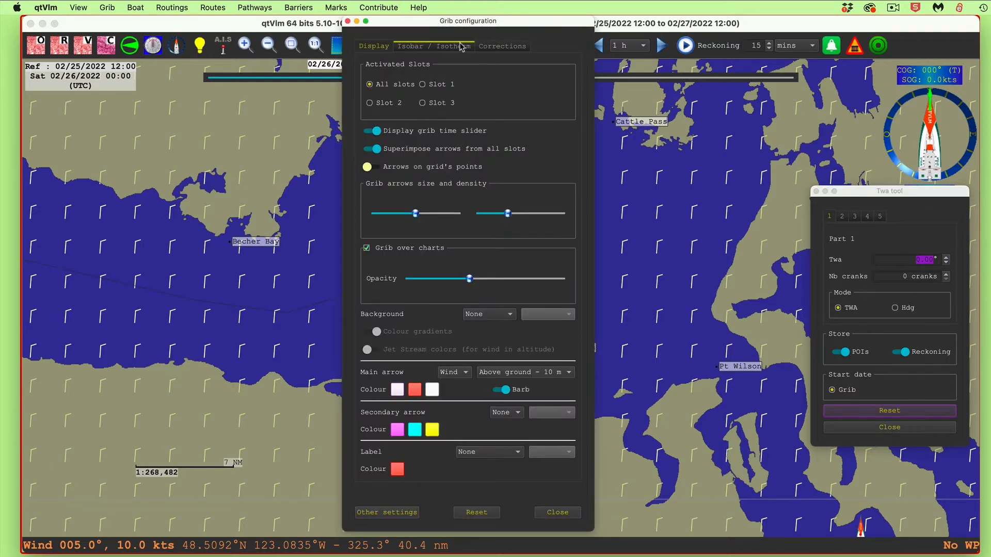
click(508, 49)
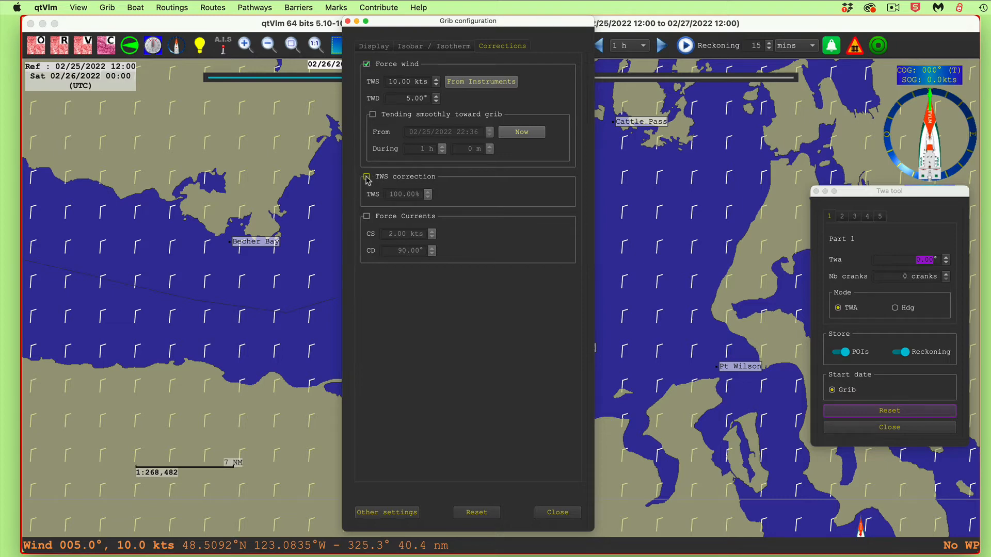
click(367, 218)
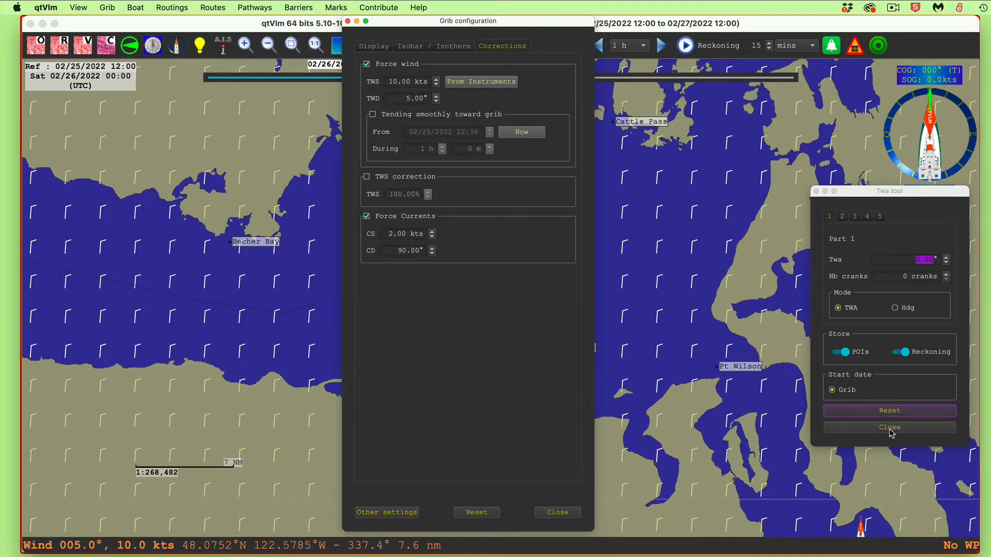
click(554, 517)
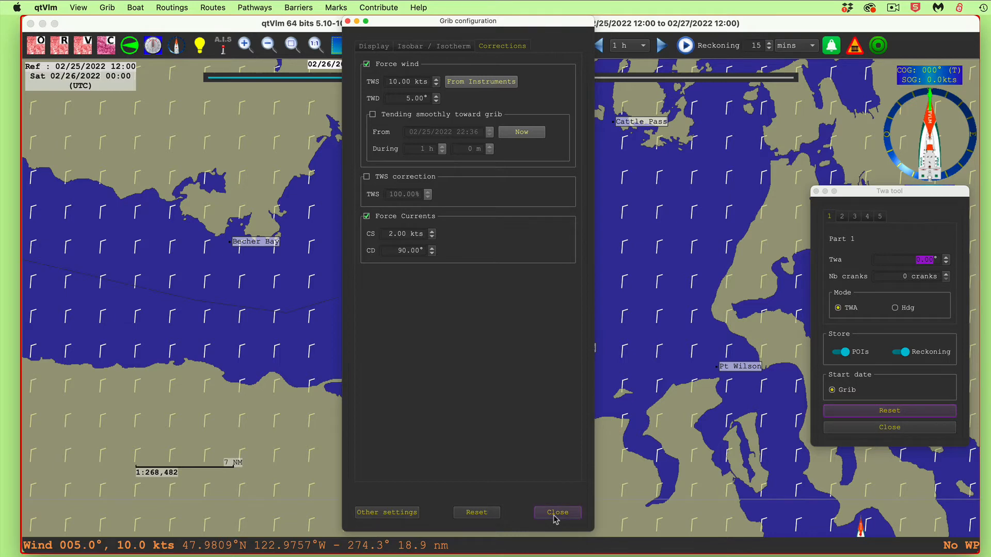
Set part 1 of the reckoning from New Dungeness to a Twa of -45° and 12 cranks
right_click(569, 351)
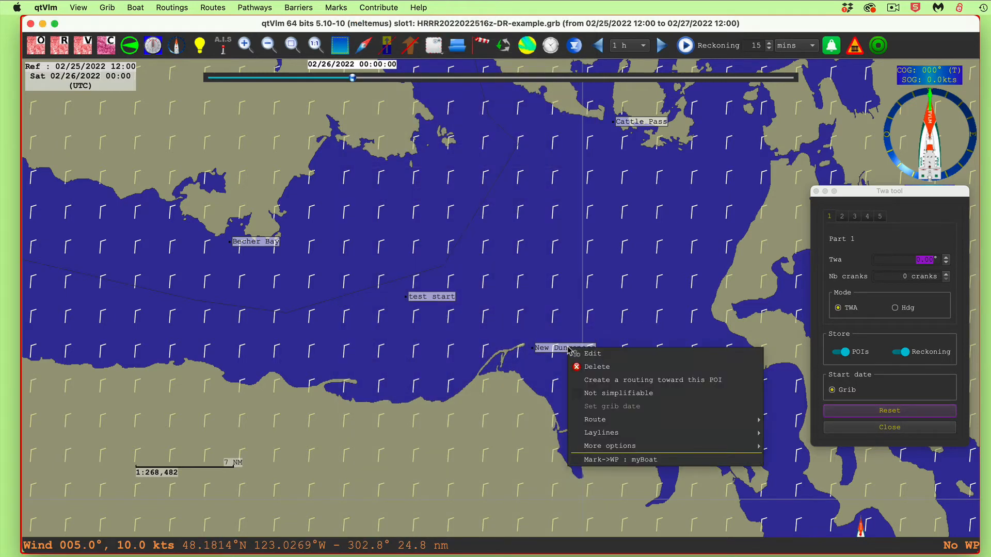
click(607, 293)
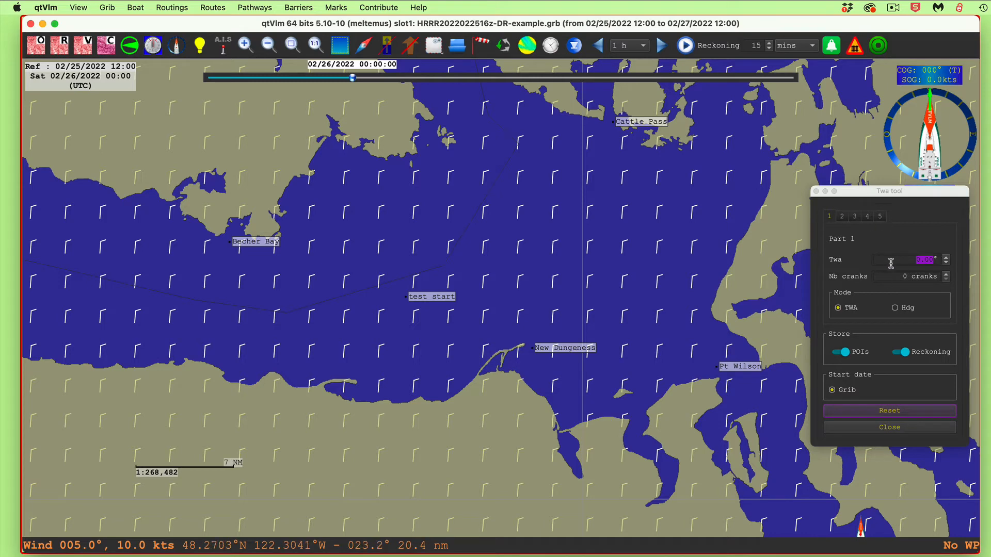
click(913, 260)
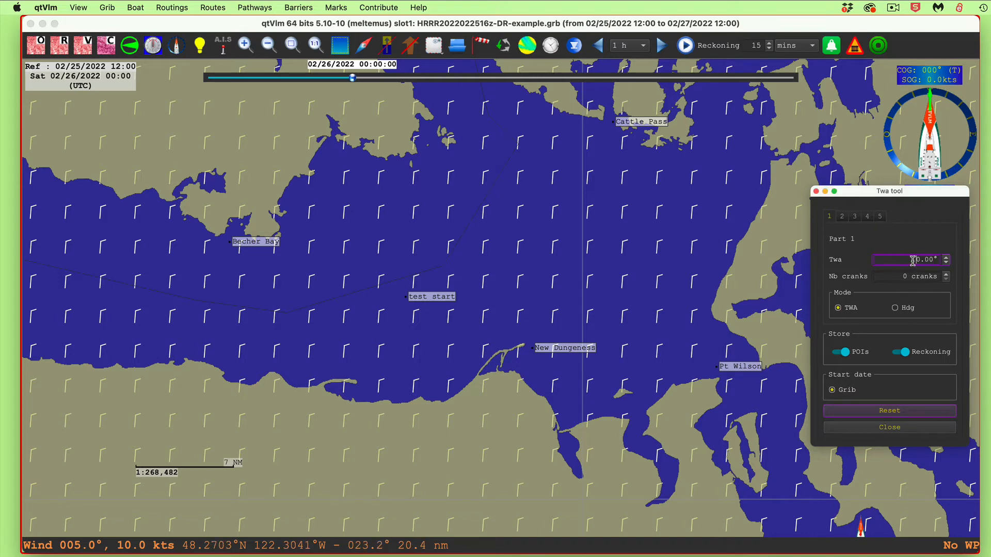
click(944, 260)
text(-45)
click(947, 276)
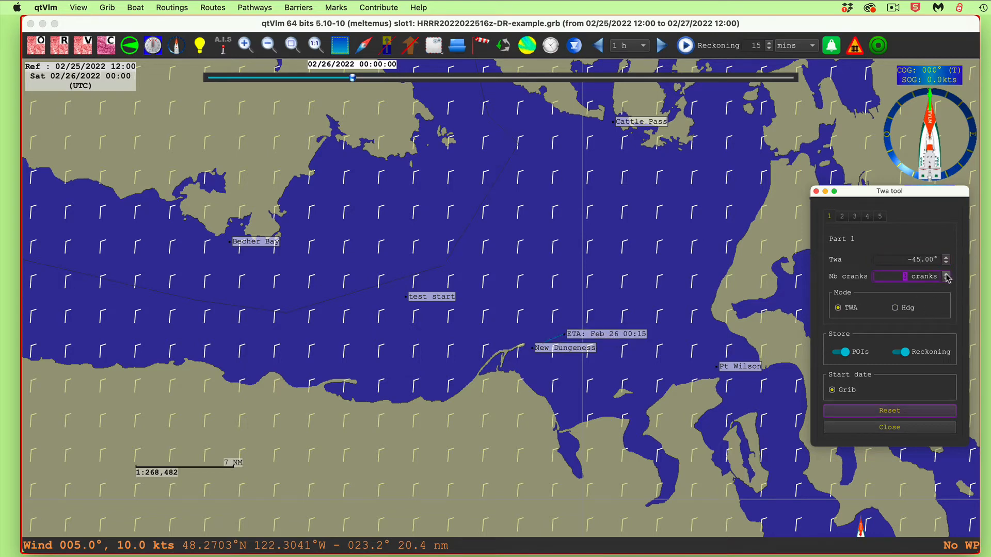
click(946, 275)
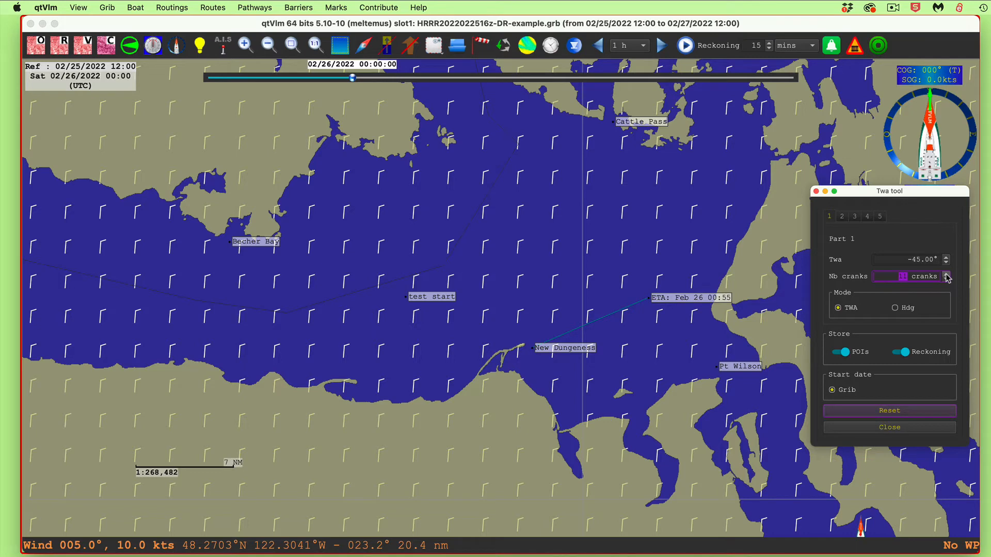
click(946, 275)
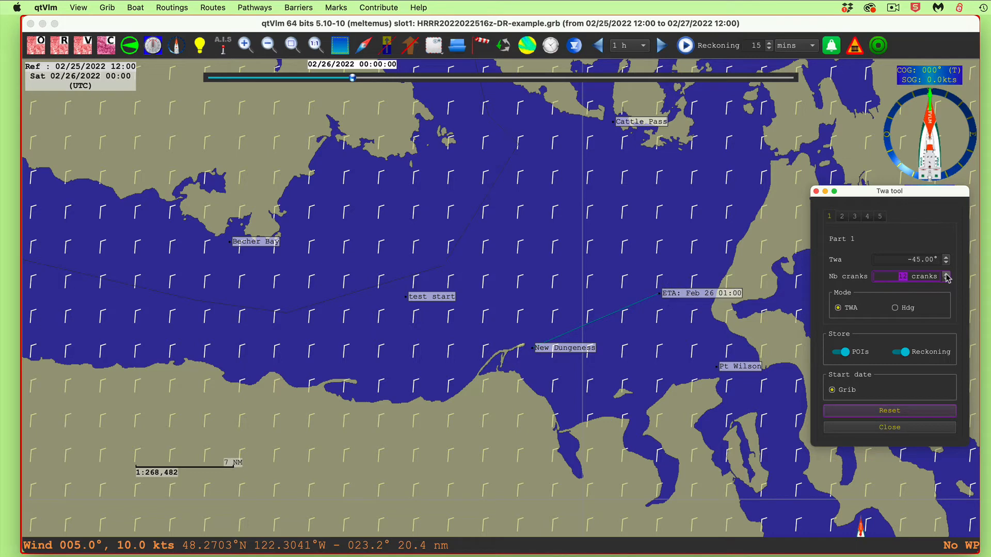
Set part 2 of the reckoning to a Twa of 45° and 20 cranks to reach Cattle Pass
click(847, 217)
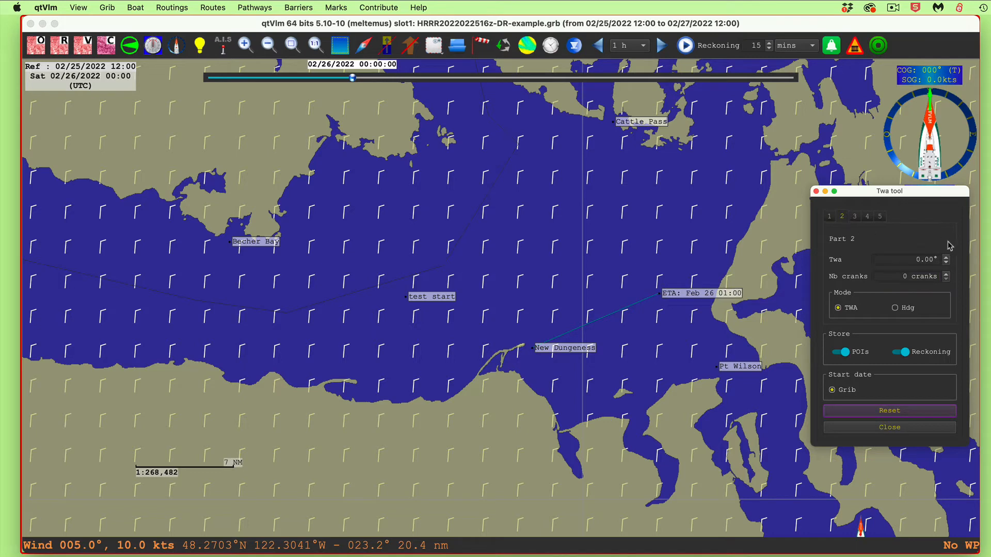
double_click(901, 259)
text(45)
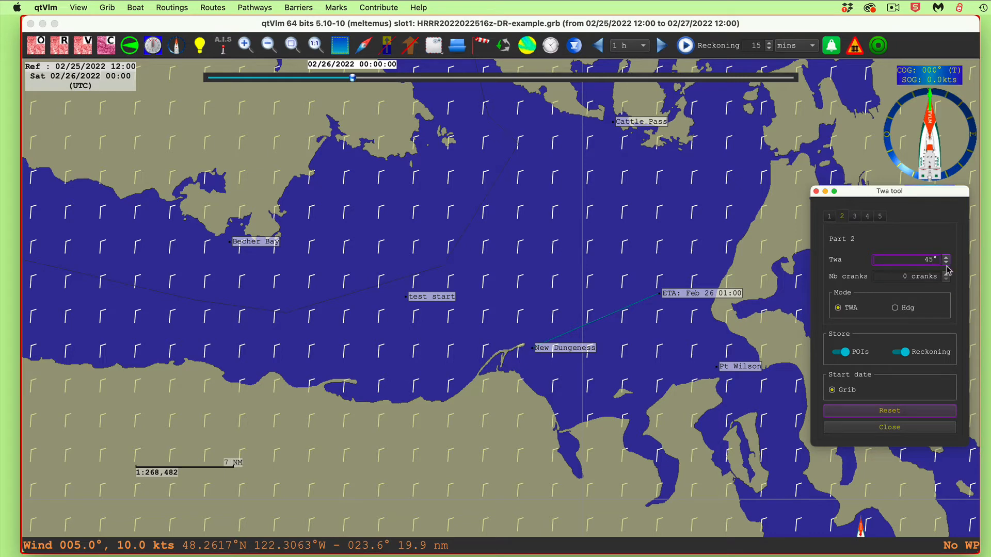
click(946, 274)
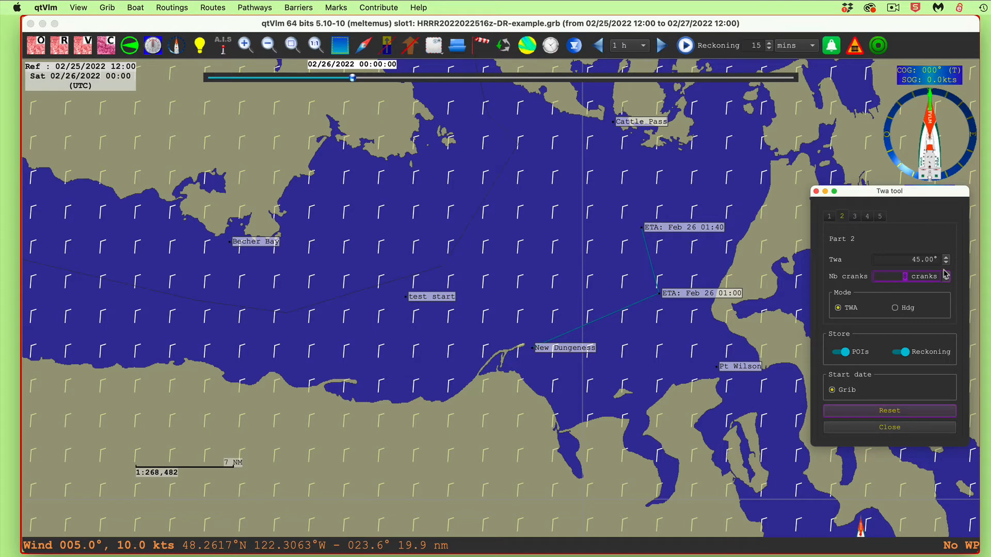
click(946, 275)
click(947, 275)
click(947, 274)
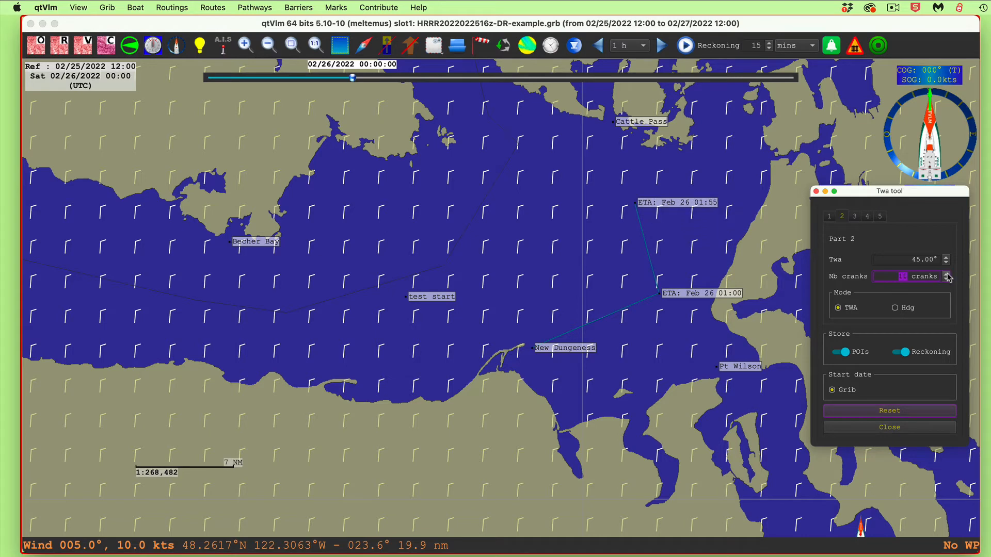
click(947, 275)
click(947, 275)
click(947, 275)
click(947, 274)
click(947, 274)
click(947, 275)
click(946, 274)
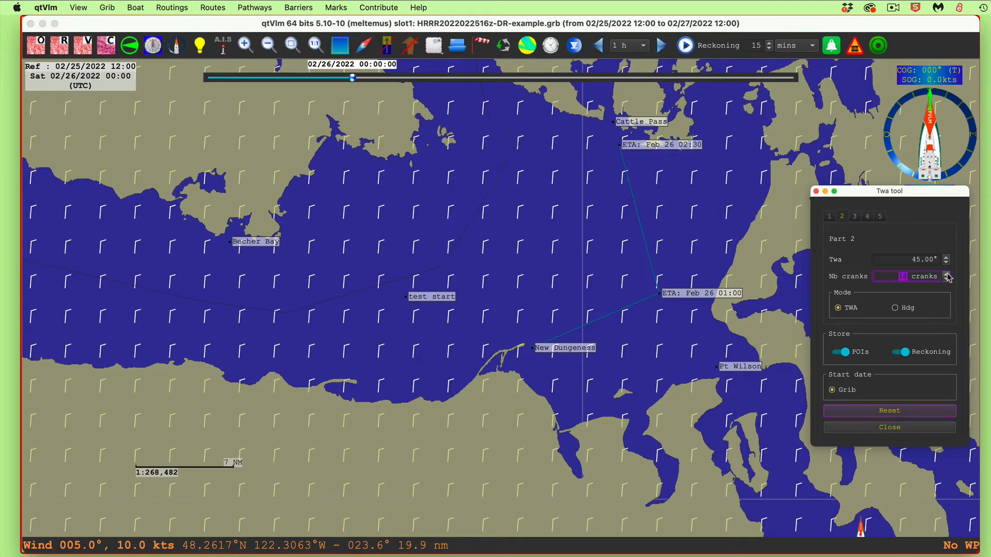
click(947, 275)
click(946, 274)
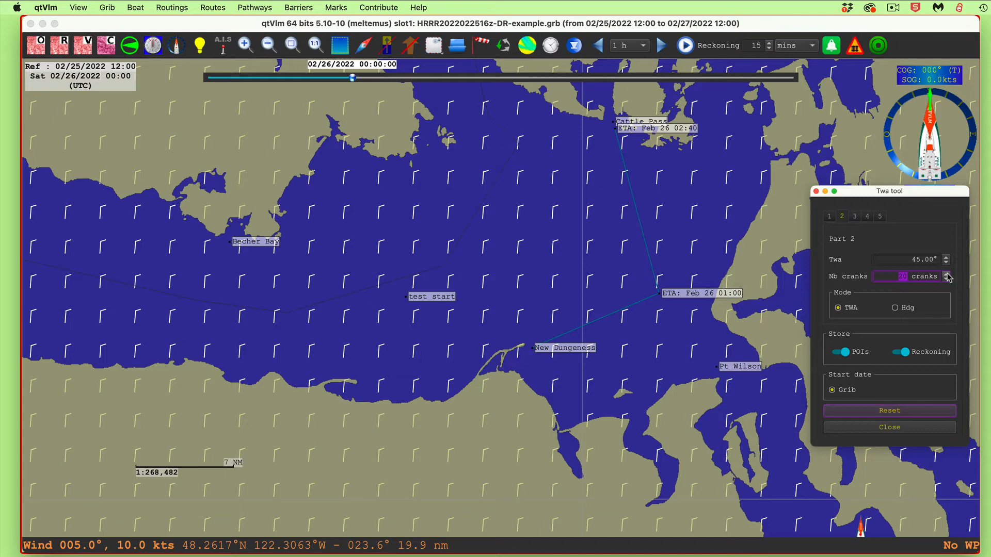
Show the laylines from grib for the Cattle Pass mark to compare them with the reckoning, and turn them off again
right_click(657, 123)
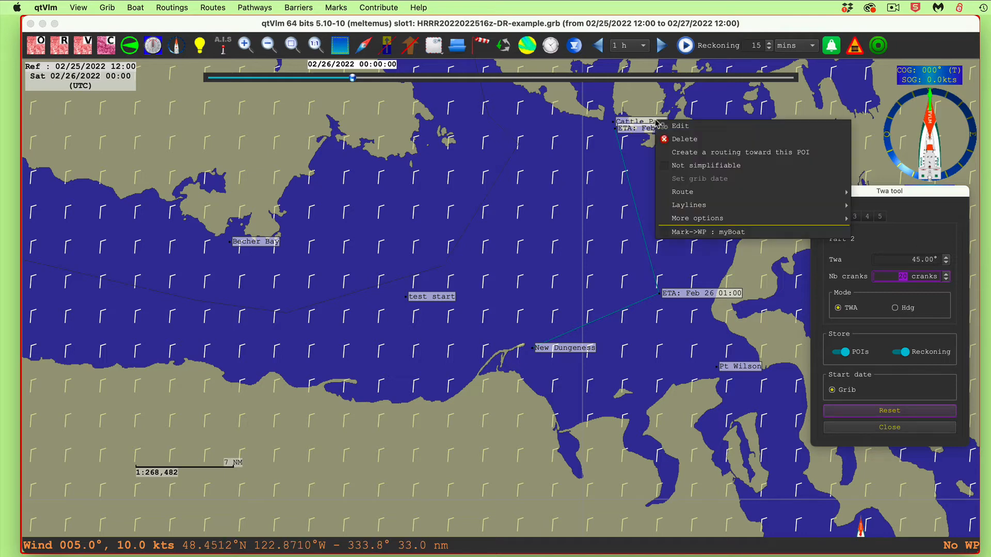
mouse_move(741, 209)
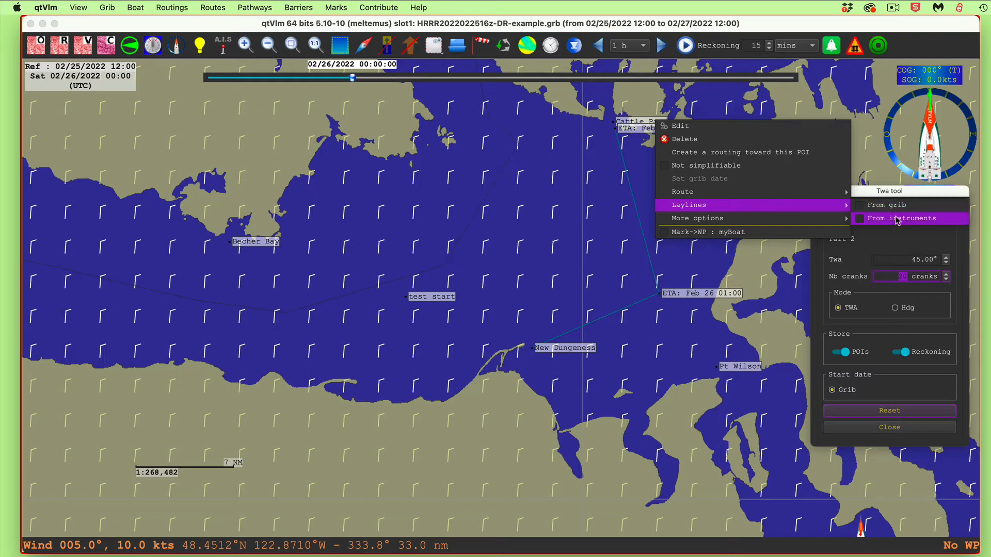
click(867, 205)
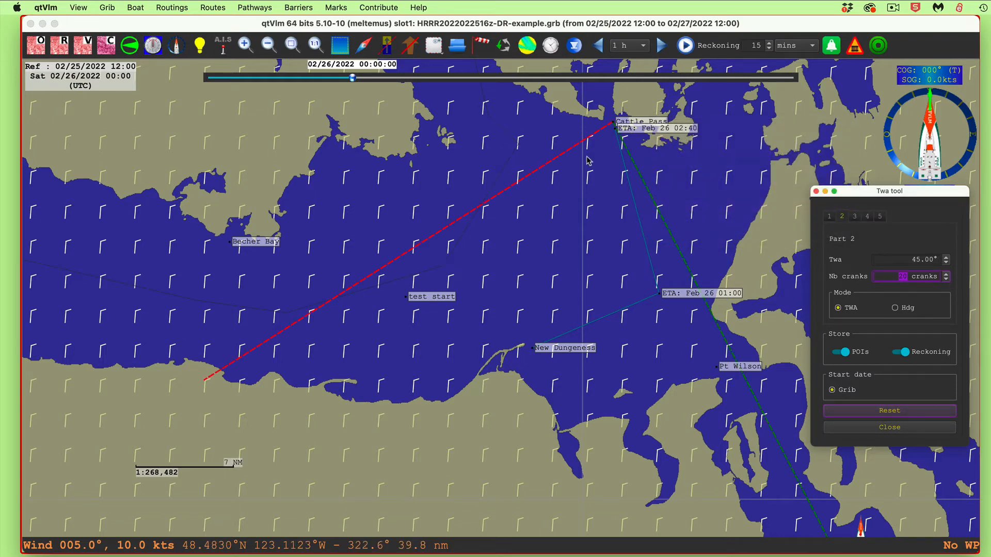
right_click(652, 122)
mouse_move(709, 223)
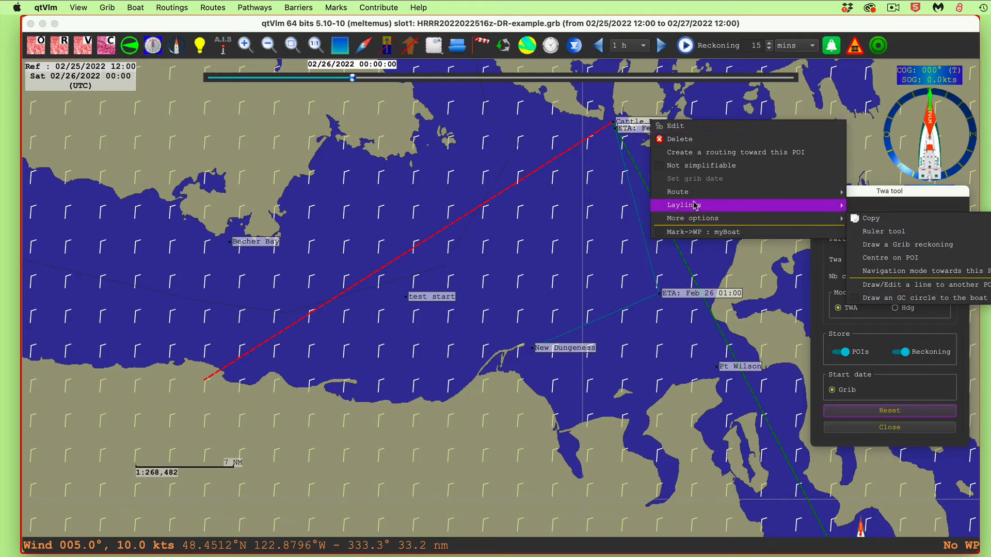
mouse_move(825, 192)
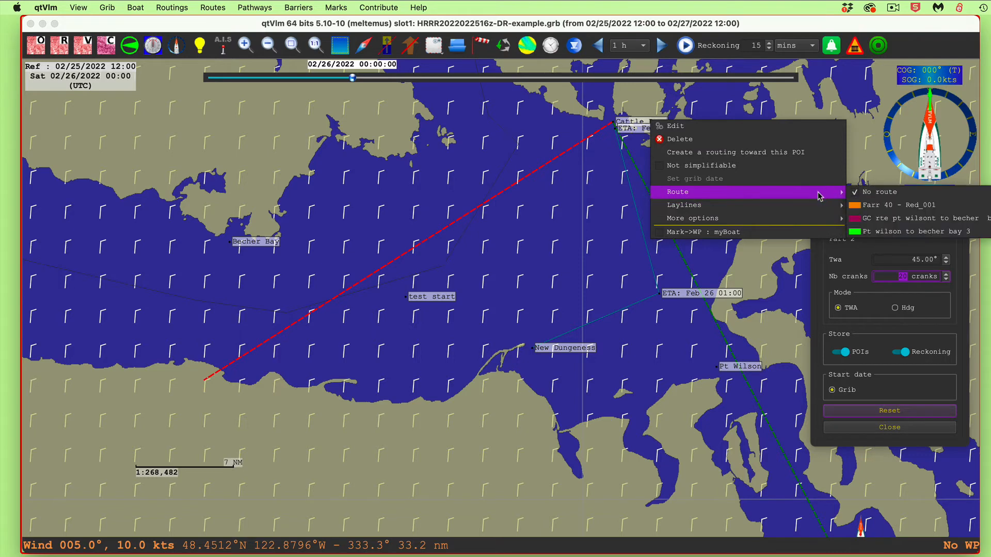
click(856, 205)
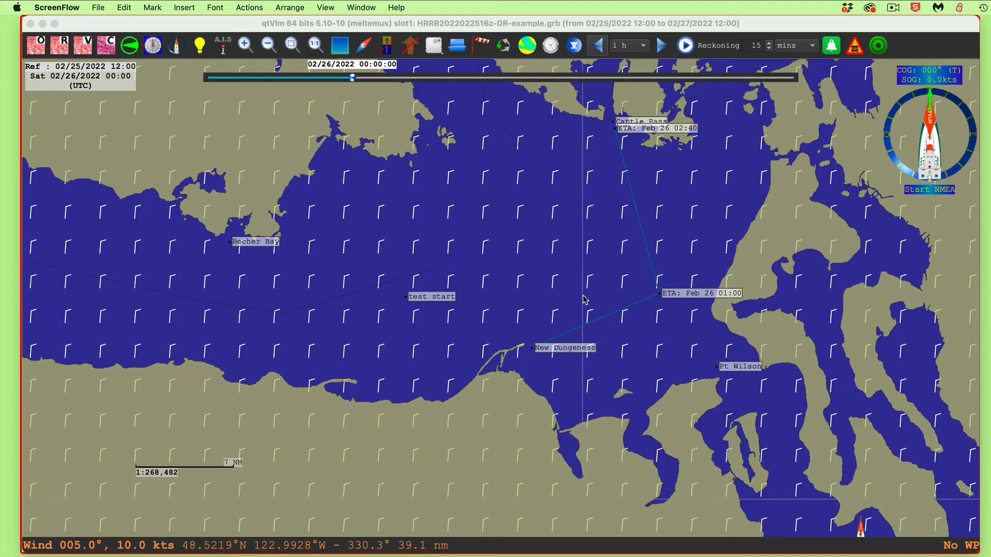
Reopen the Twa tool, reset the two-part reckoning to Cattle Pass and close the tool
right_click(567, 308)
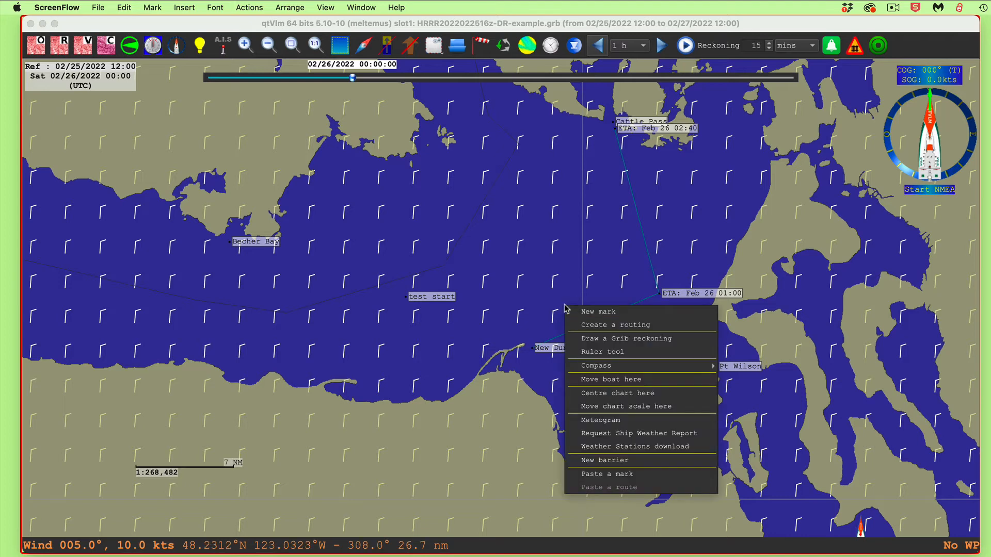
click(636, 339)
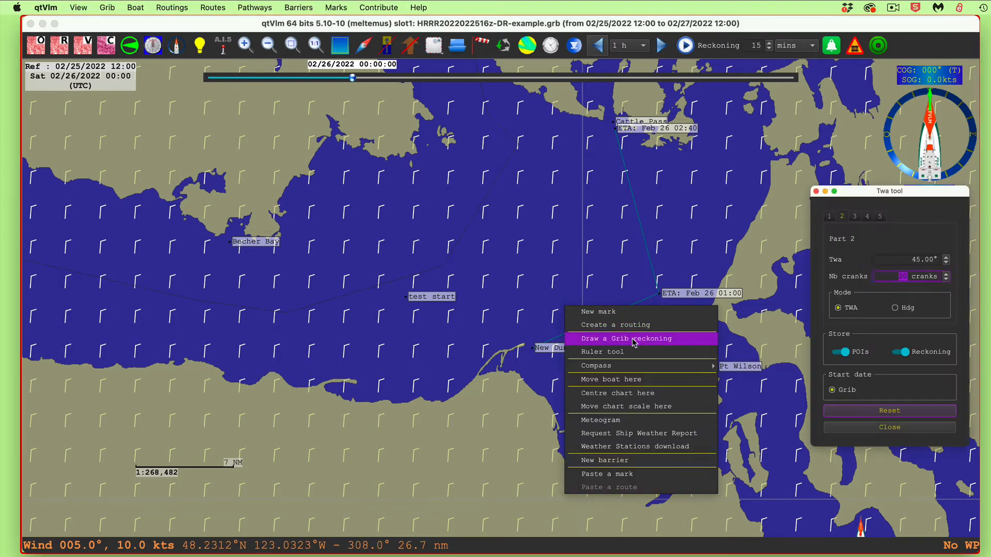
click(889, 412)
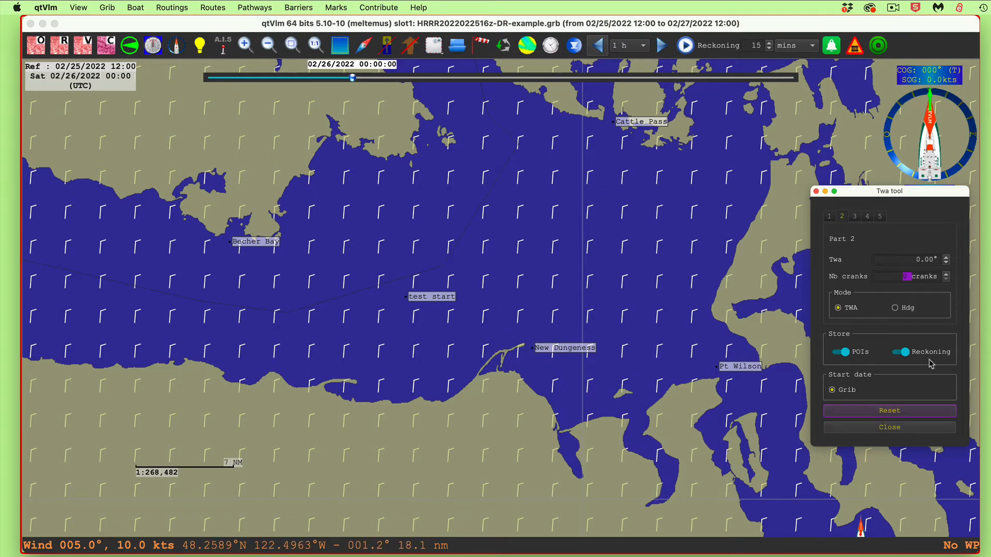
click(891, 429)
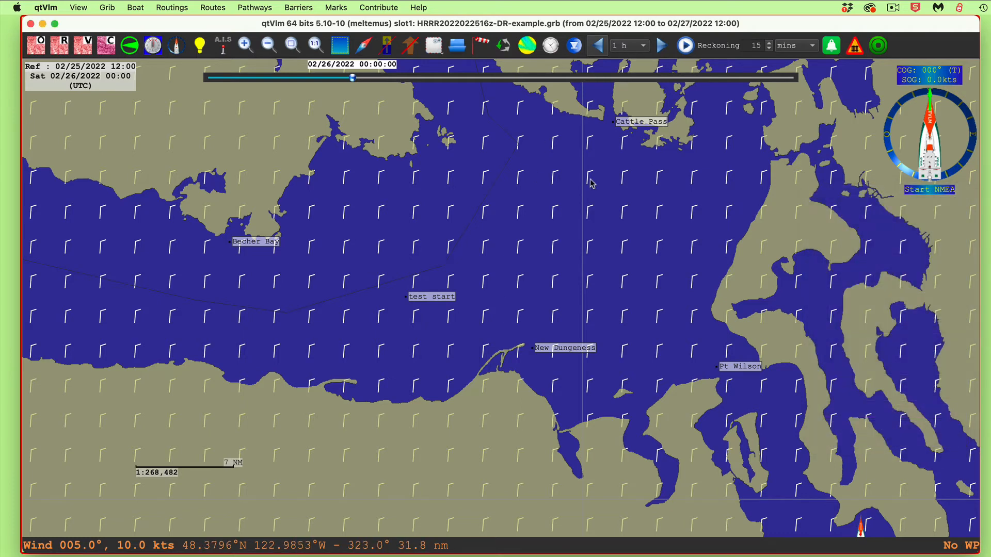
Delete the test start mark
right_click(427, 296)
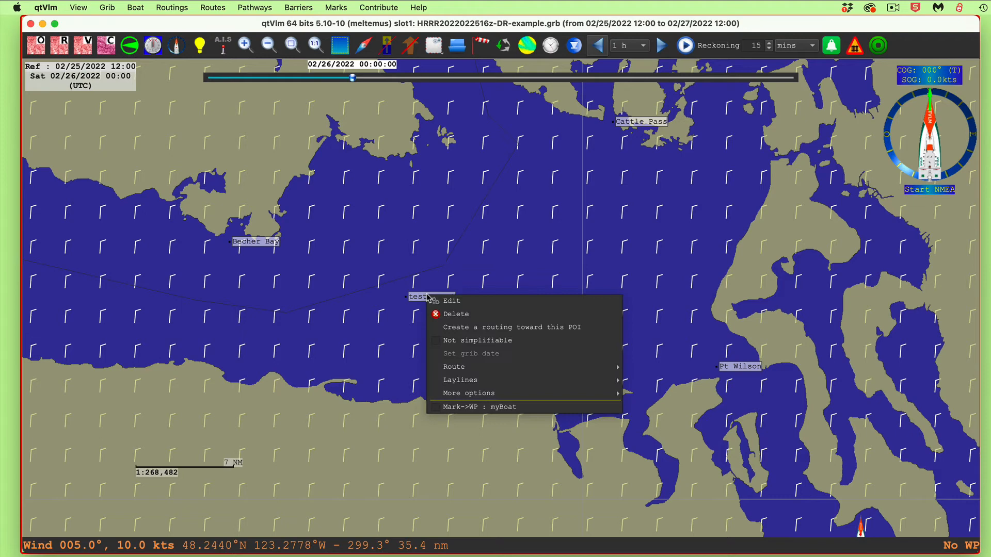
click(459, 316)
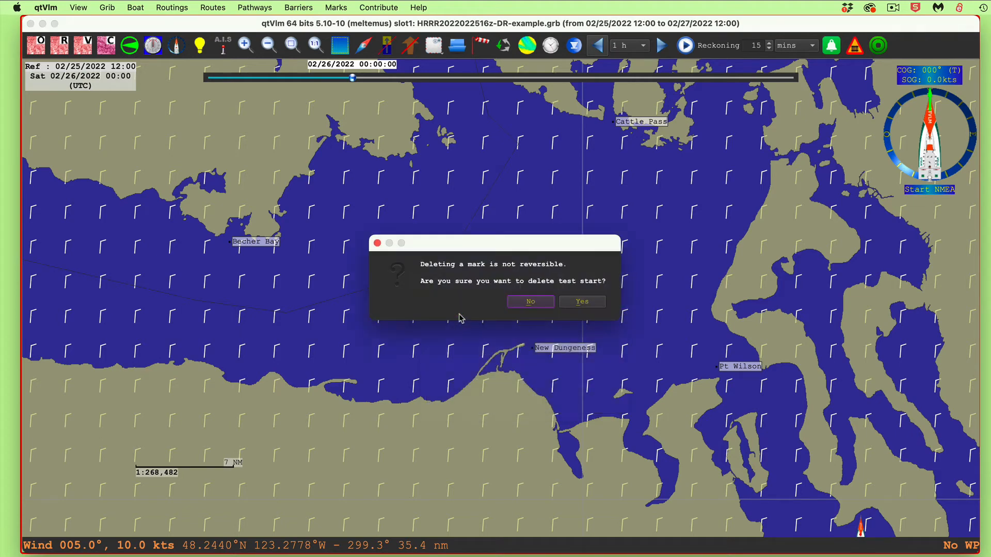
click(589, 302)
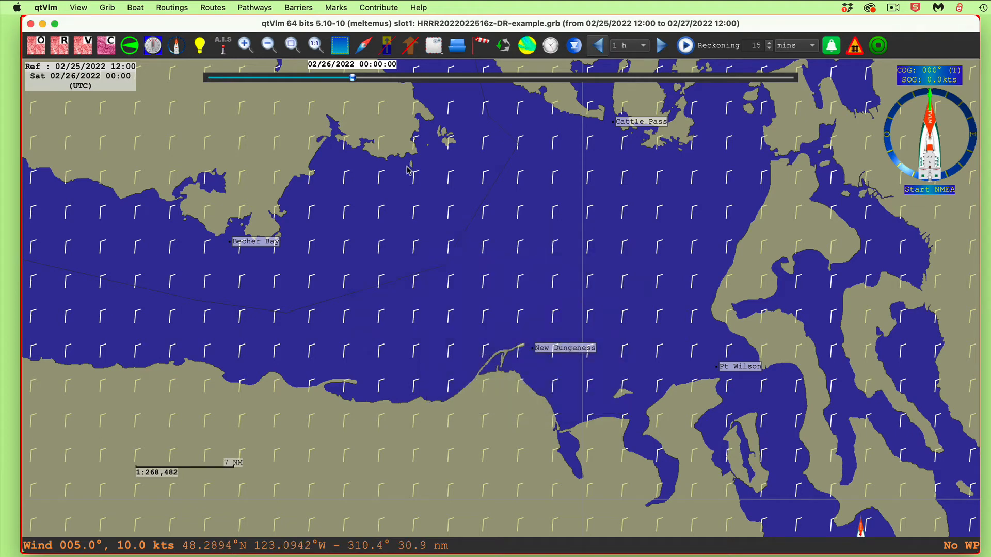
Turn off the Force wind and Force Currents corrections in the Grib configuration and close it
click(477, 46)
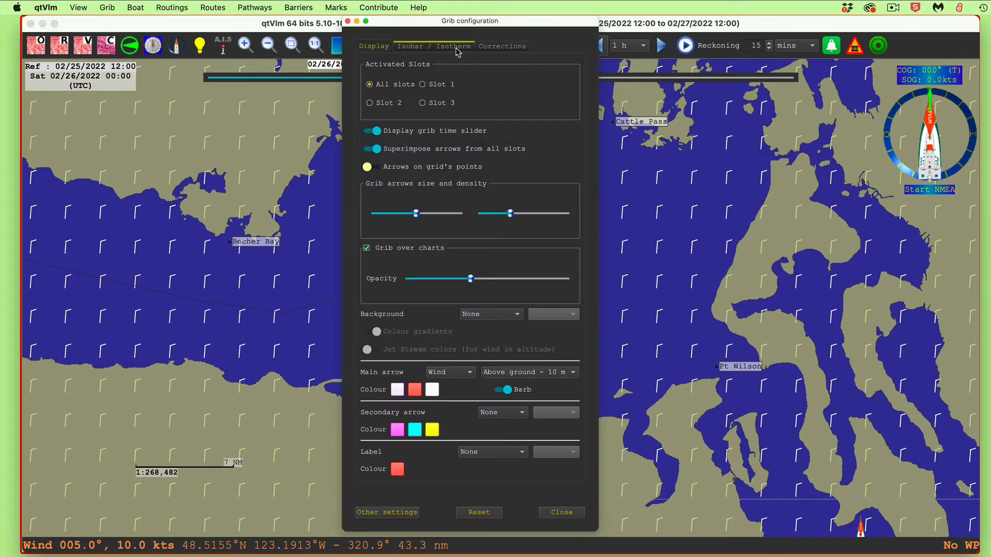
click(496, 48)
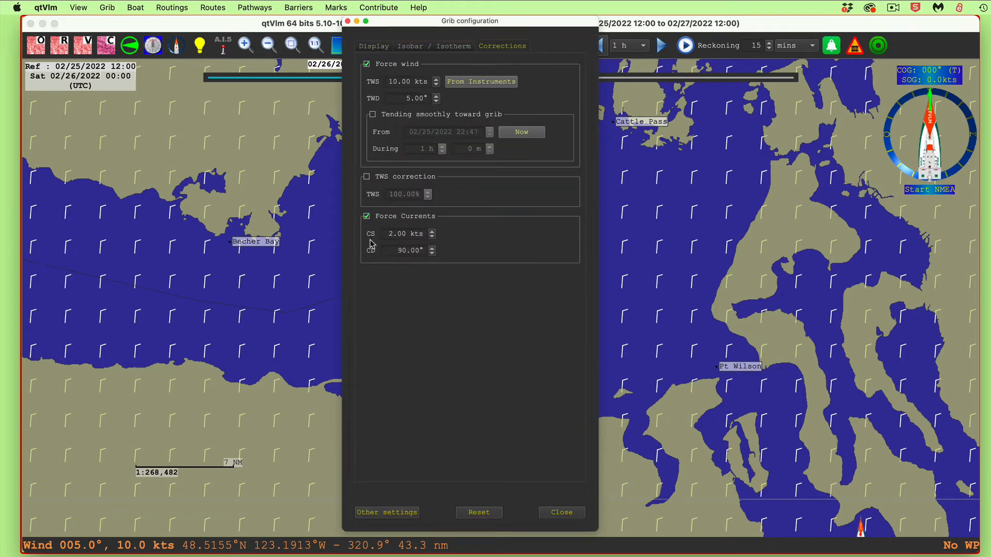
click(367, 217)
click(367, 64)
click(366, 65)
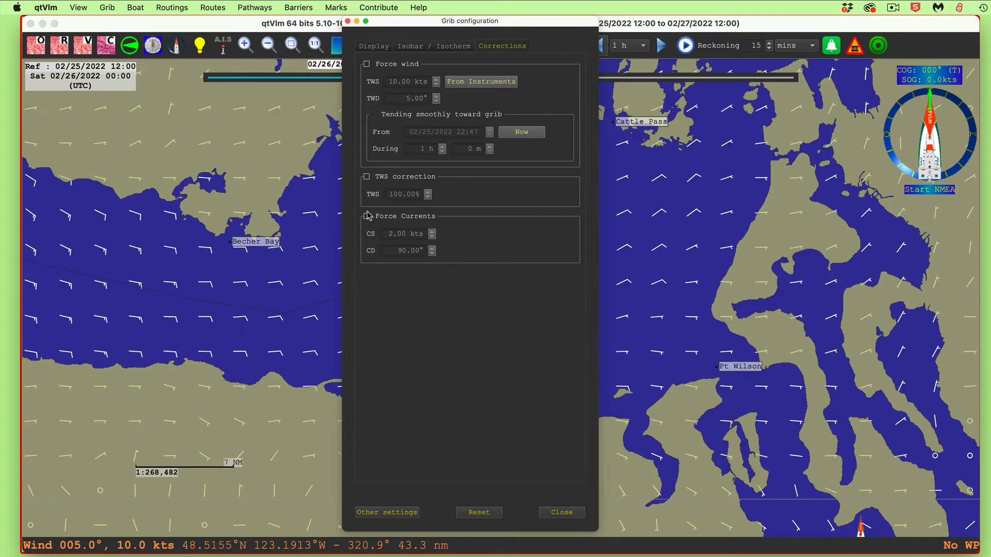
click(347, 22)
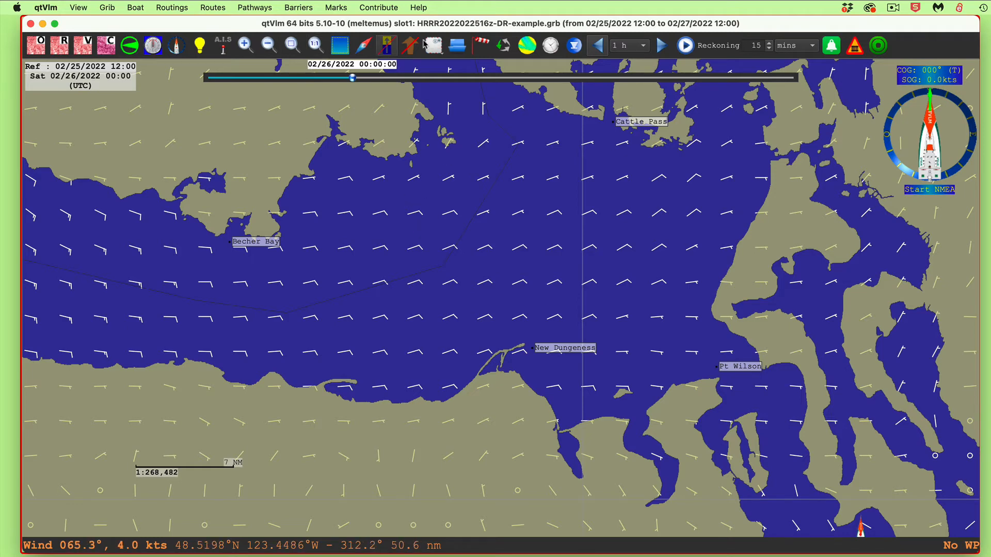
Look through the forecast times available in the Grib dates dialog and cancel without changing the date
click(548, 46)
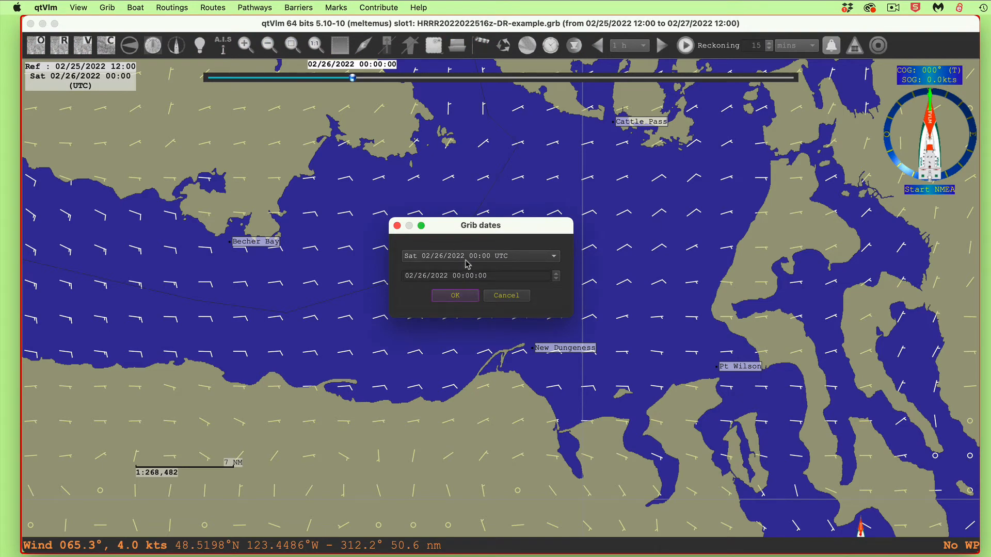
click(468, 258)
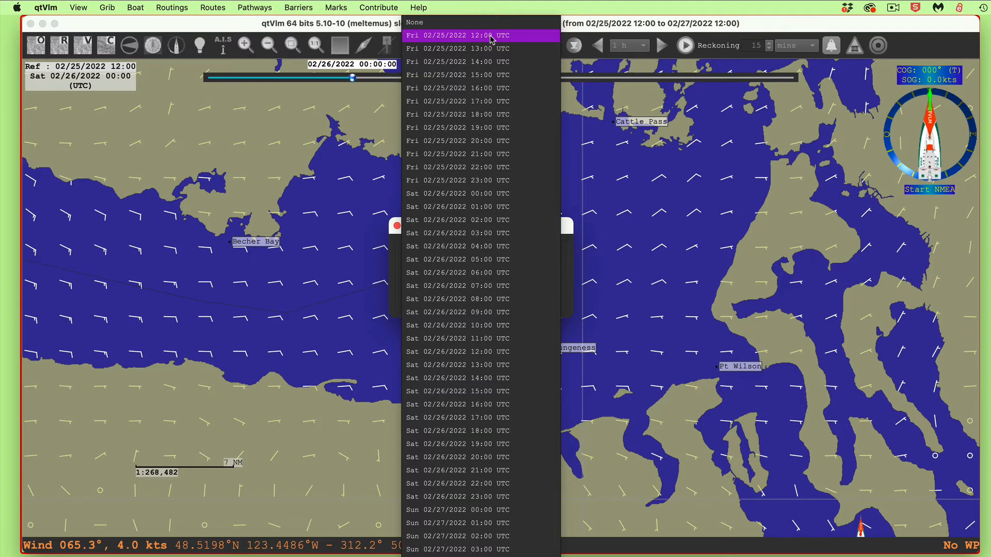
click(491, 37)
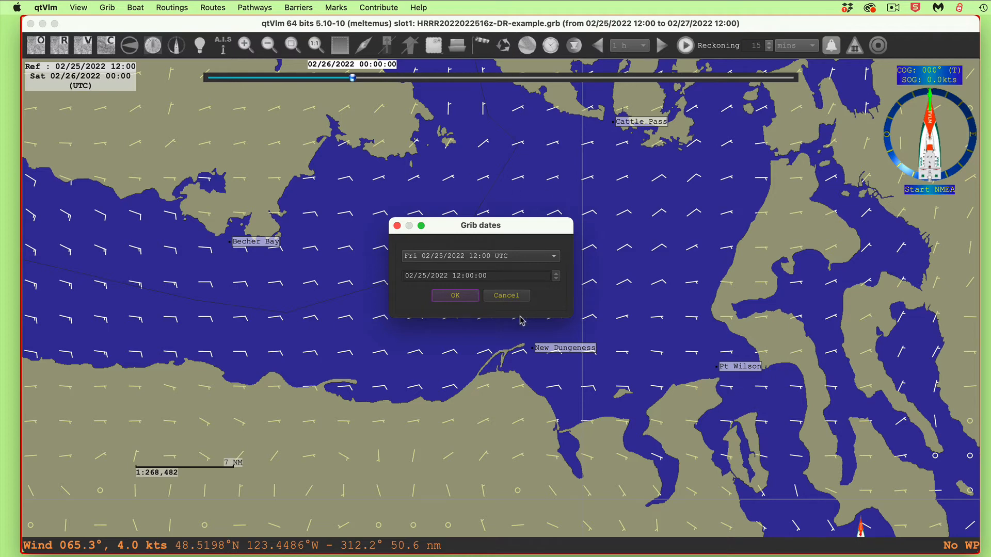
click(507, 296)
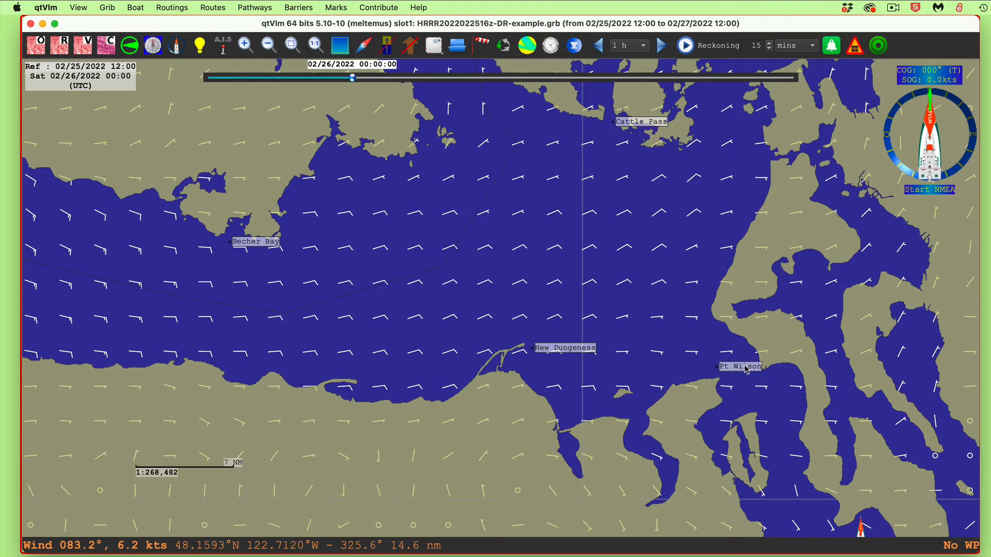
Measure heading and distance from the Pt Wilson mark toward Becher Bay with the Ruler tool, then dismiss it
mouse_move(745, 370)
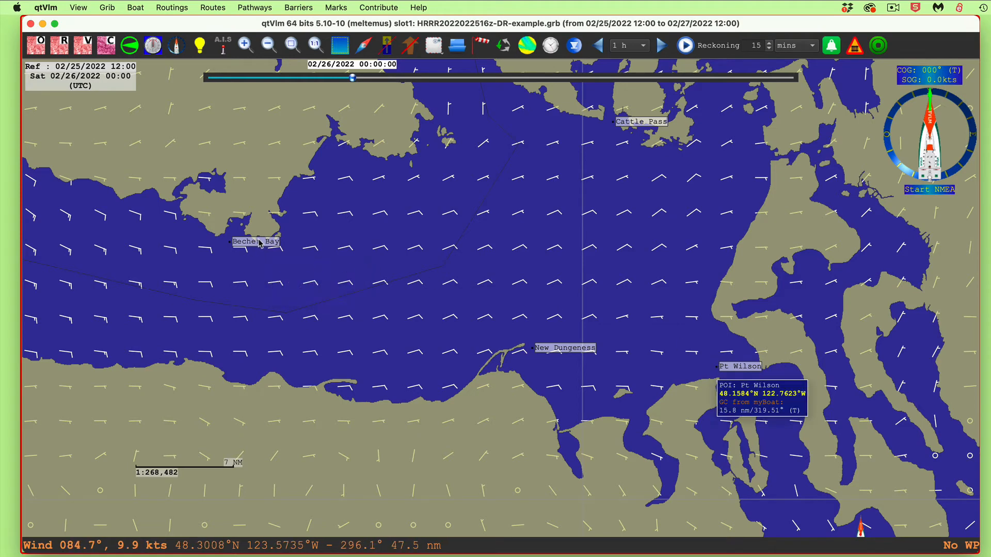
mouse_move(260, 244)
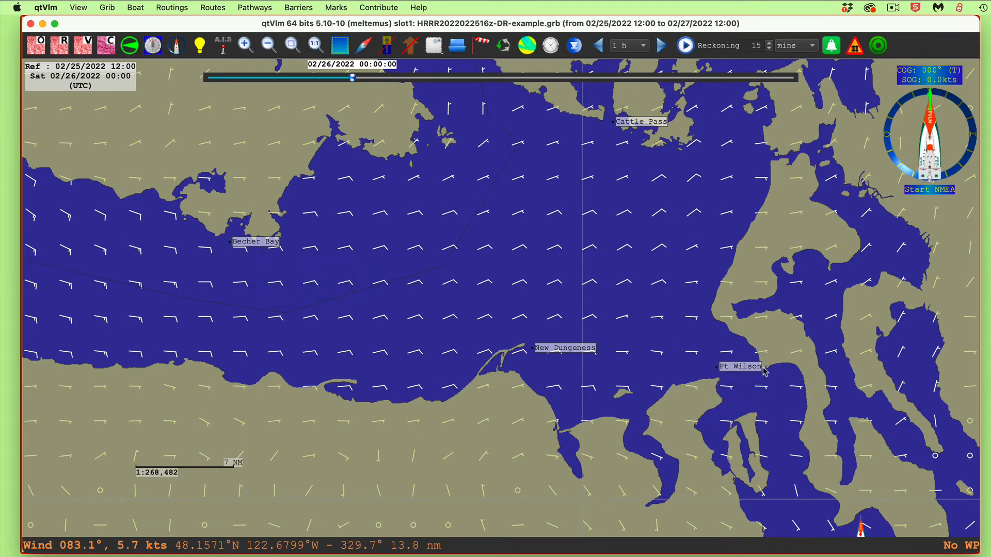
right_click(741, 368)
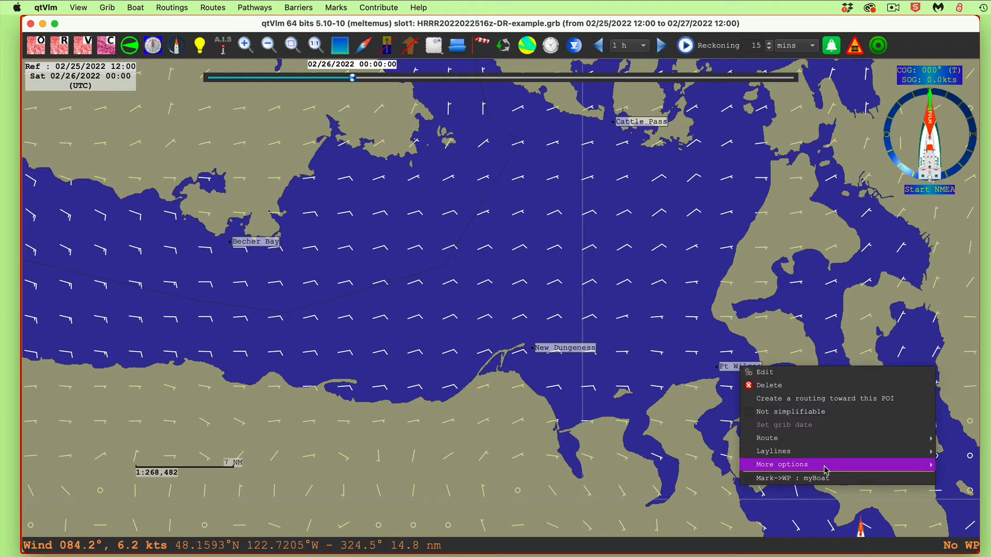
click(942, 476)
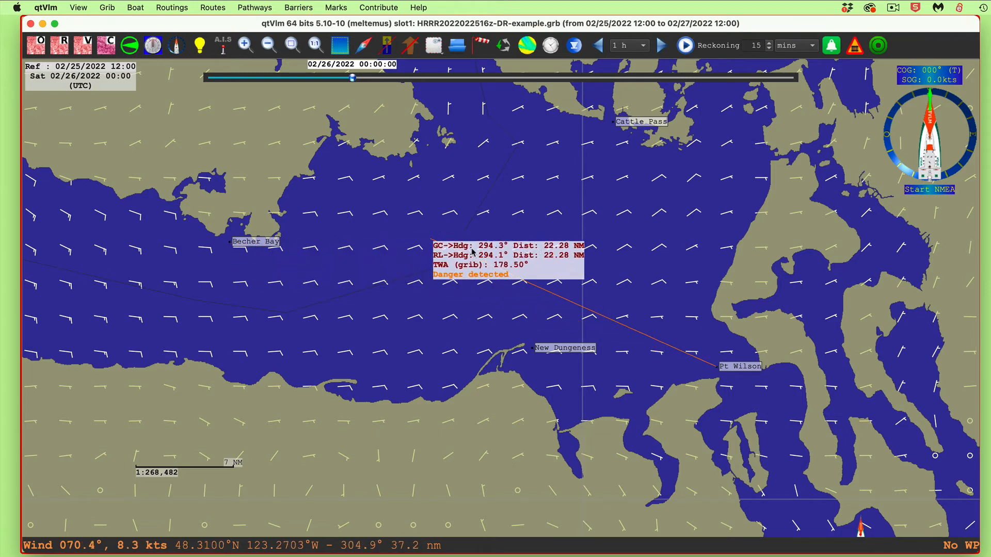
key(Escape)
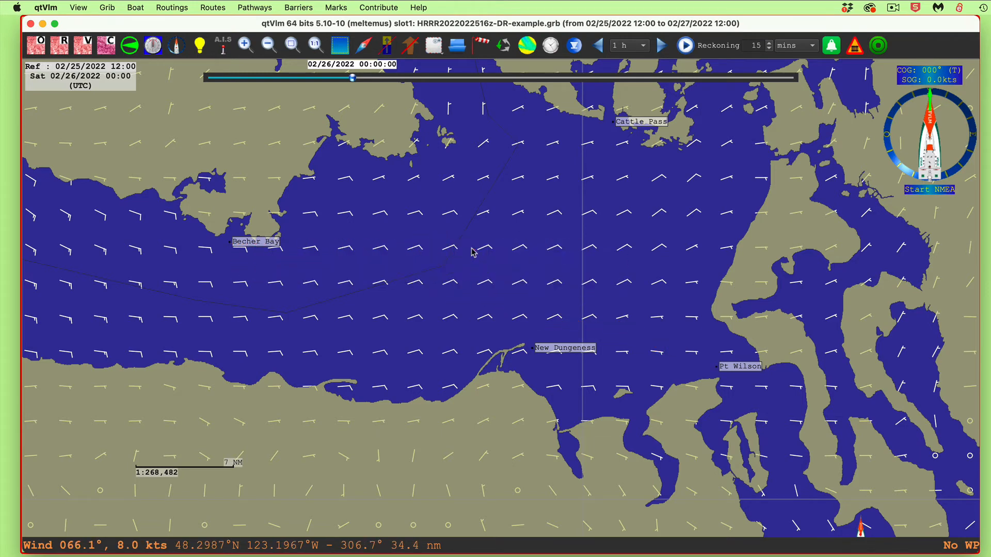
Draw a rhumb line (RL) connecting the Pt Wilson mark with the Becher Bay mark
right_click(740, 368)
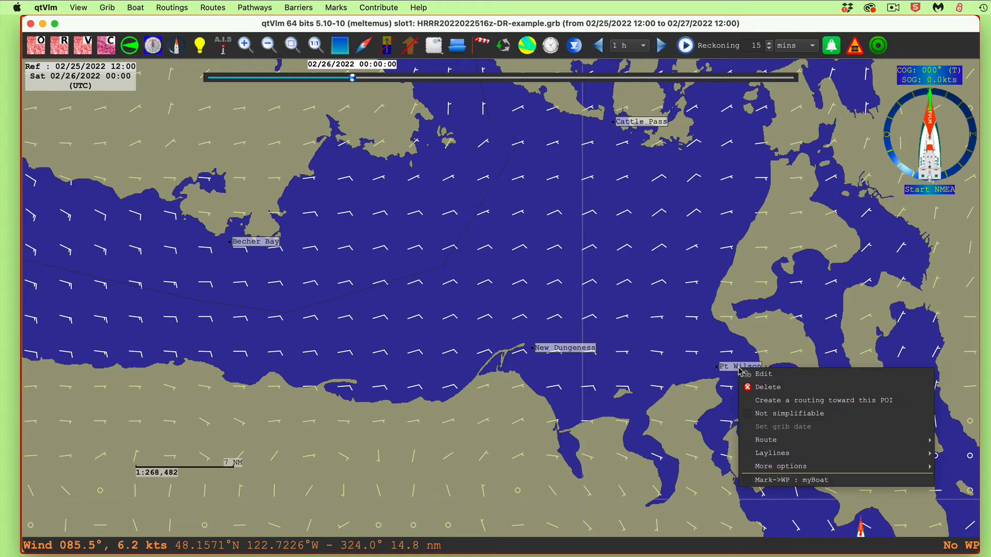
mouse_move(779, 468)
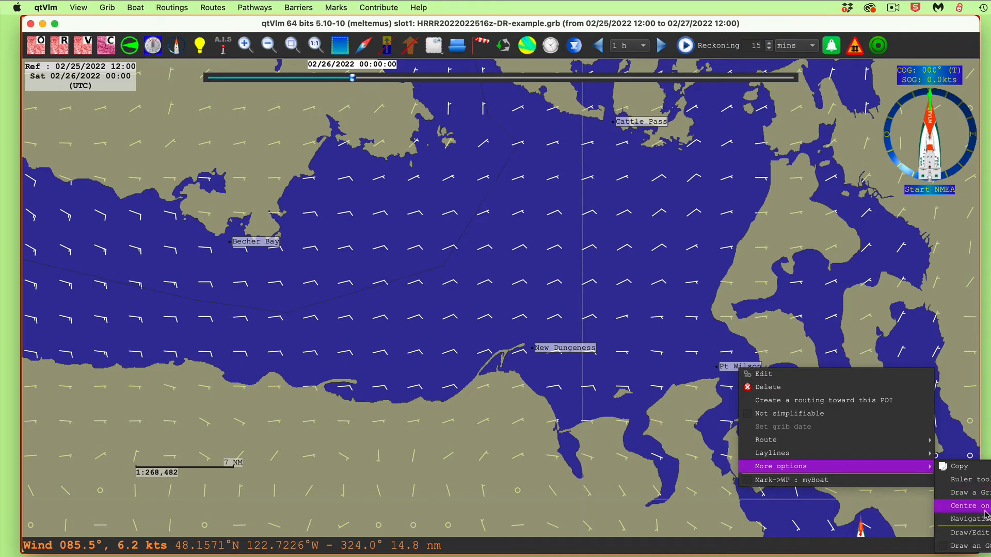
mouse_move(973, 521)
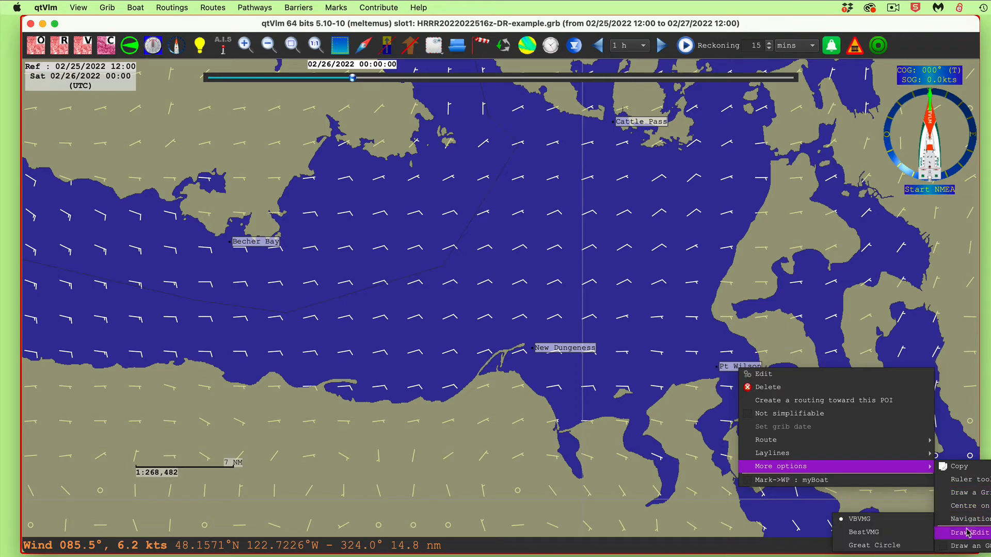
click(961, 535)
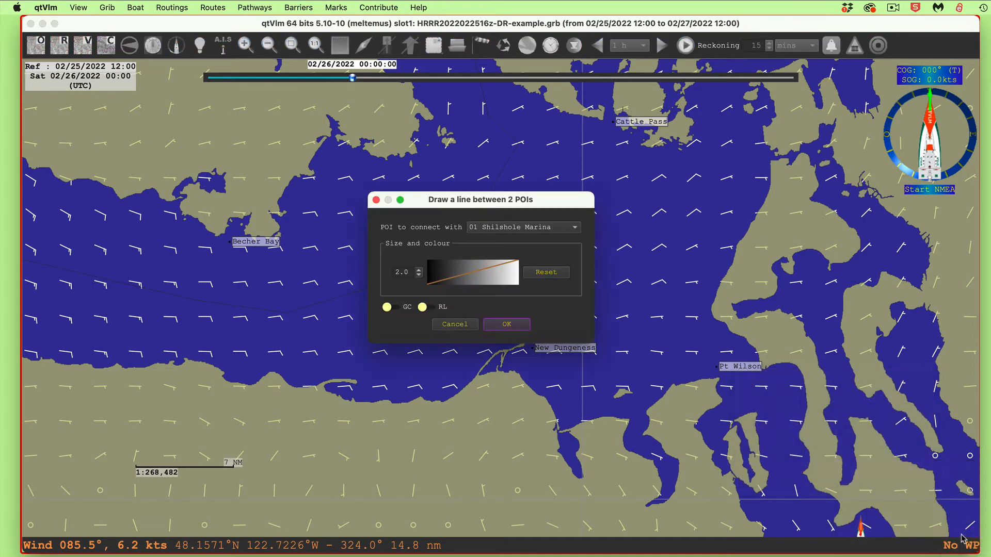
click(511, 227)
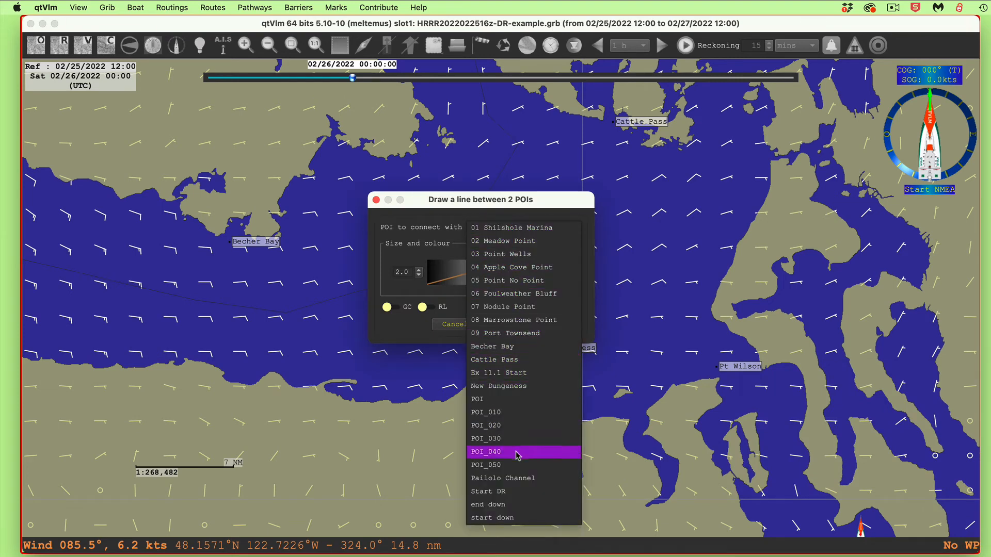
click(508, 347)
click(433, 308)
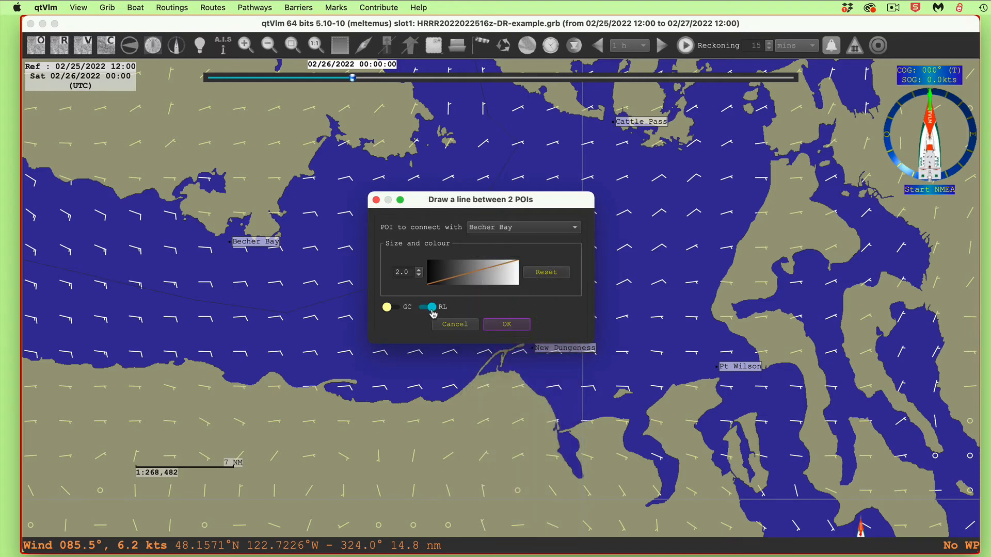
click(507, 325)
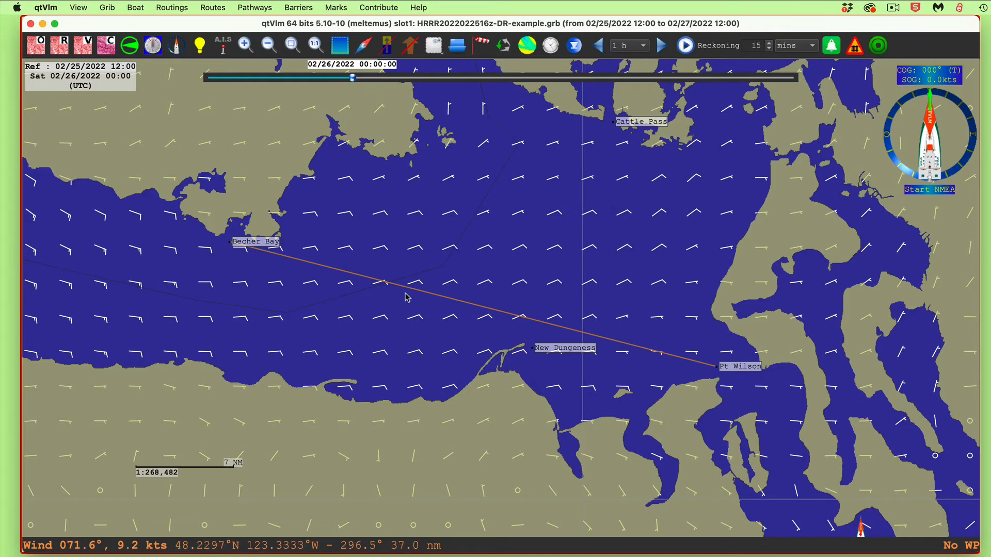
mouse_move(413, 293)
Remove the rhumb line between Pt Wilson and Becher Bay by turning off both GC and RL
right_click(733, 370)
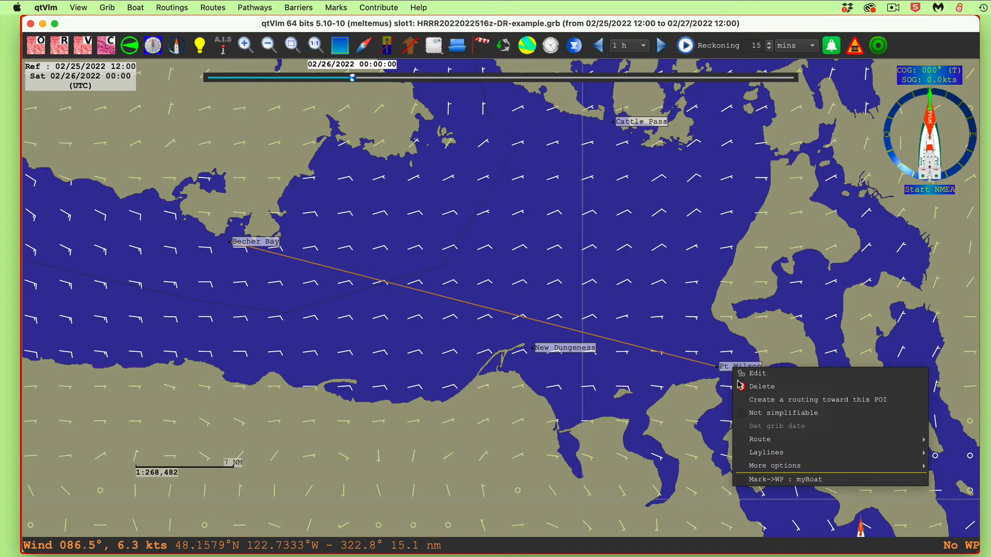
mouse_move(782, 466)
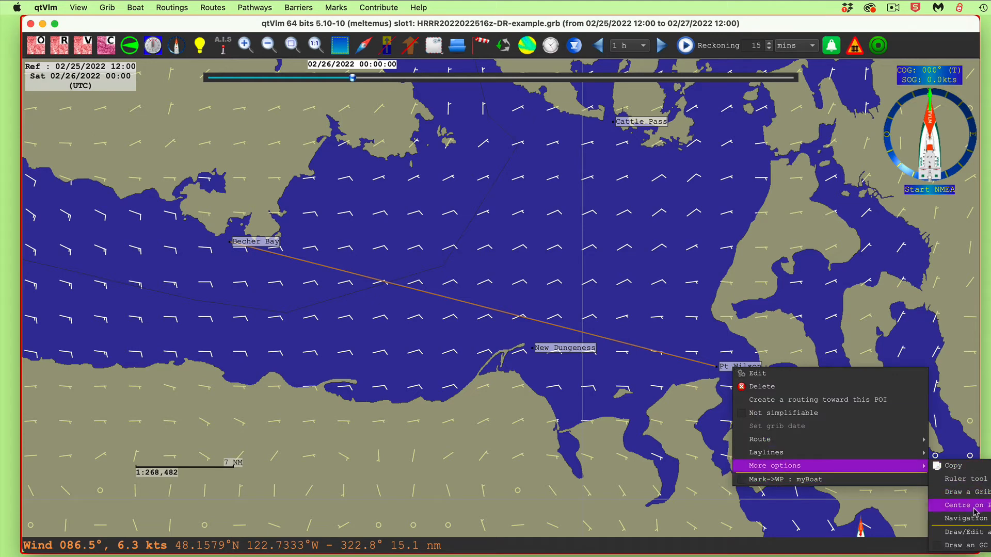
click(963, 532)
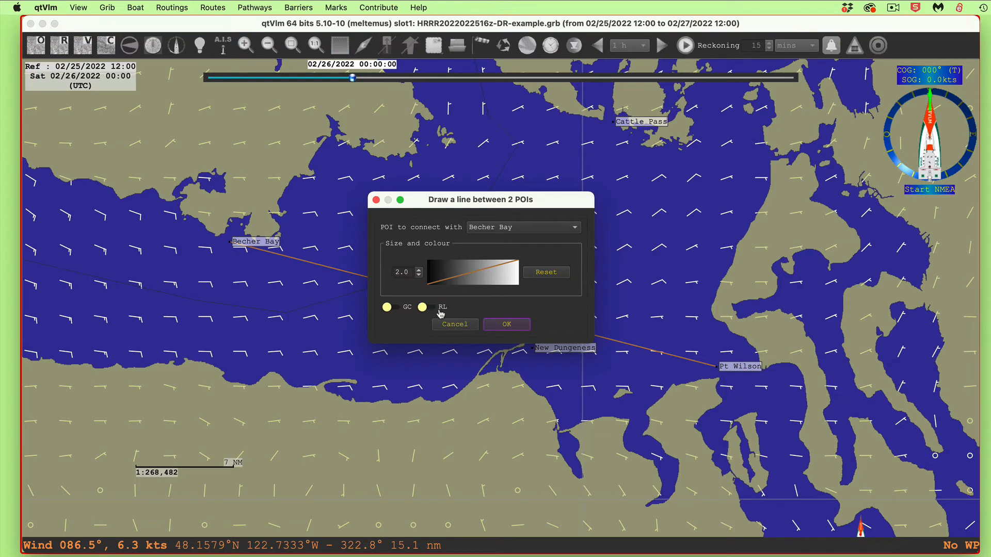
click(514, 326)
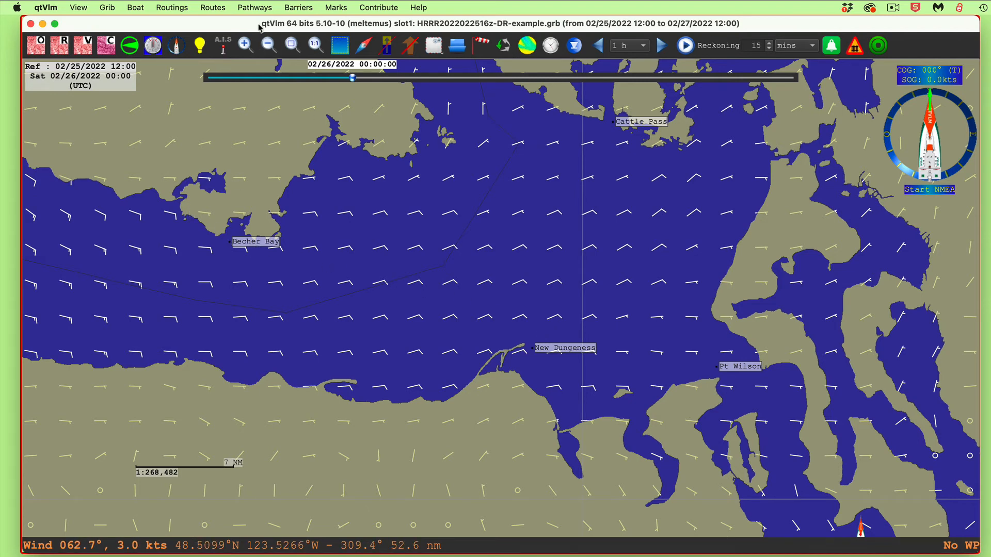
Unhide the route "GC rte pt wilsont to becher bay" and all its POIs in its route settings
click(211, 7)
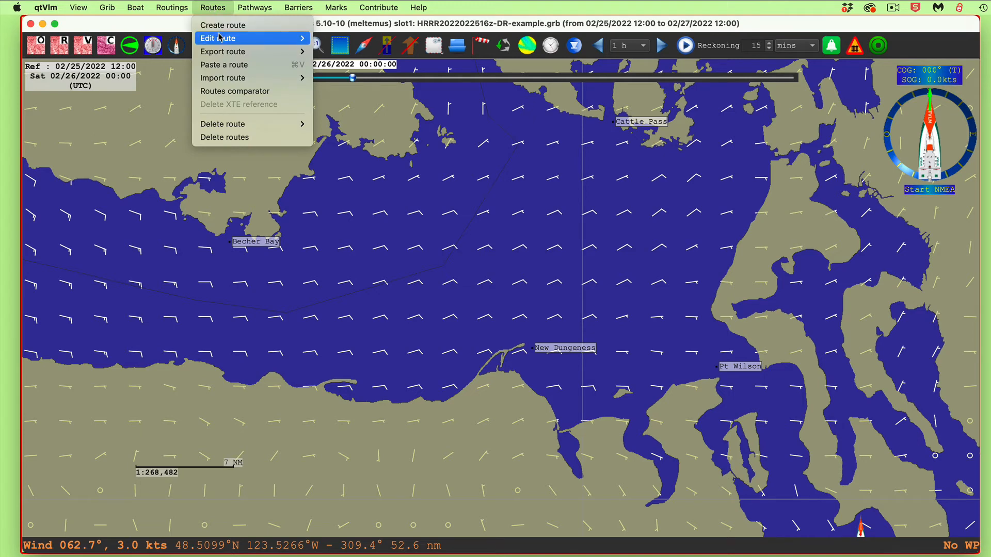
mouse_move(221, 37)
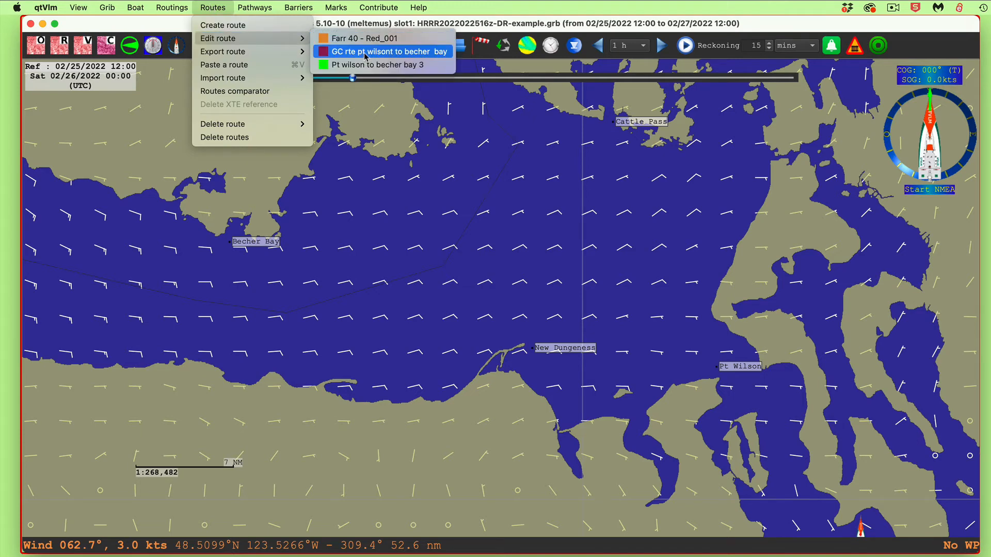
click(383, 54)
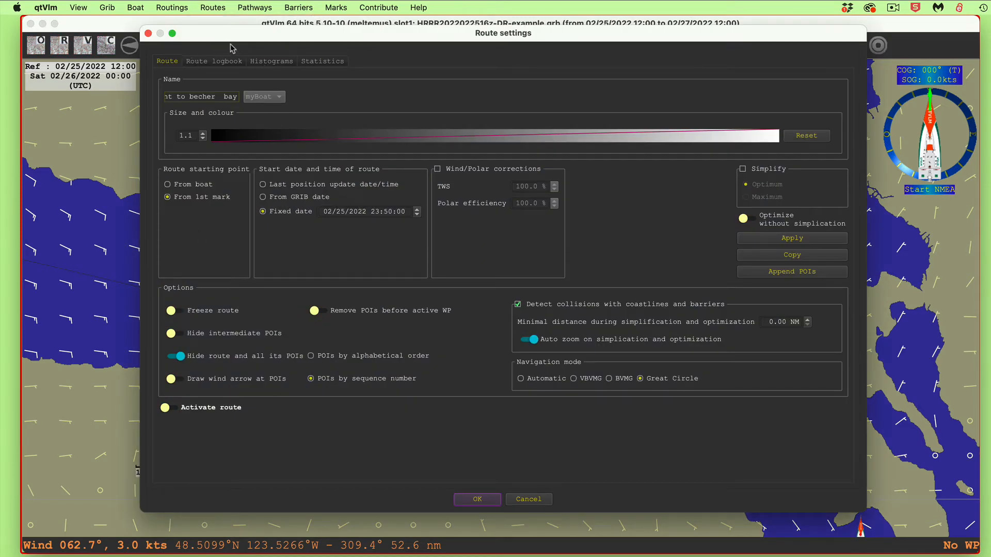
drag(221, 37, 284, 23)
click(276, 346)
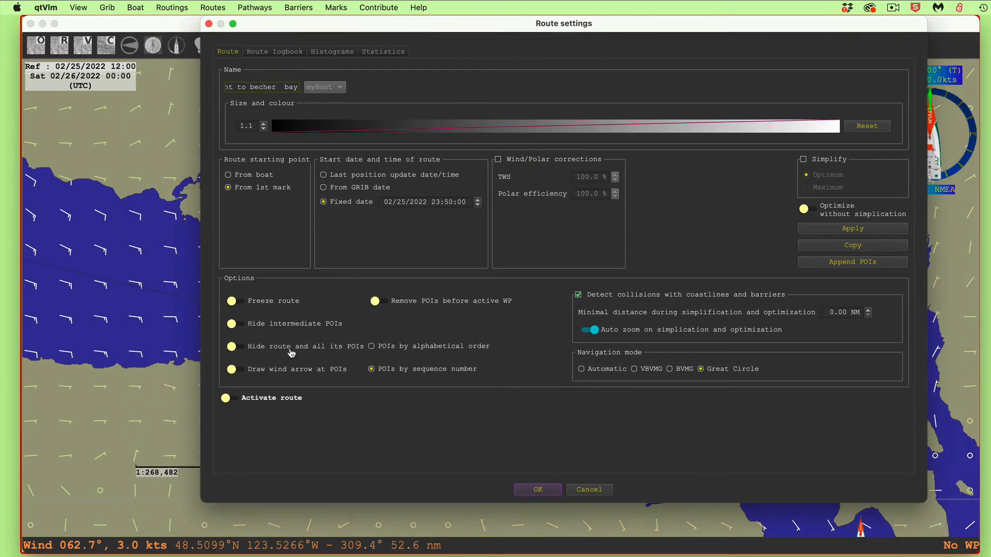
click(544, 493)
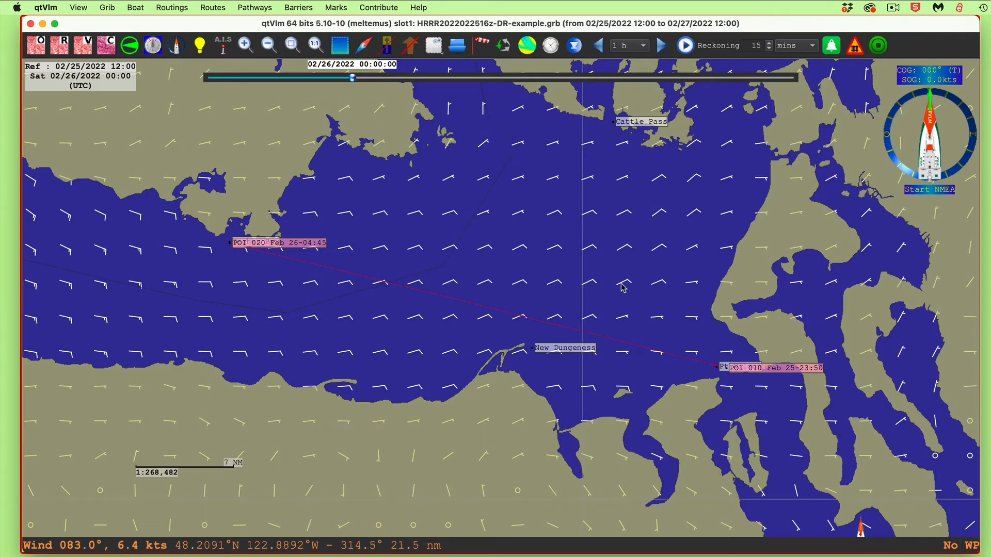
Inspect the great circle route between Pt Wilson and Becher Bay on the chart and hide it again
mouse_move(531, 322)
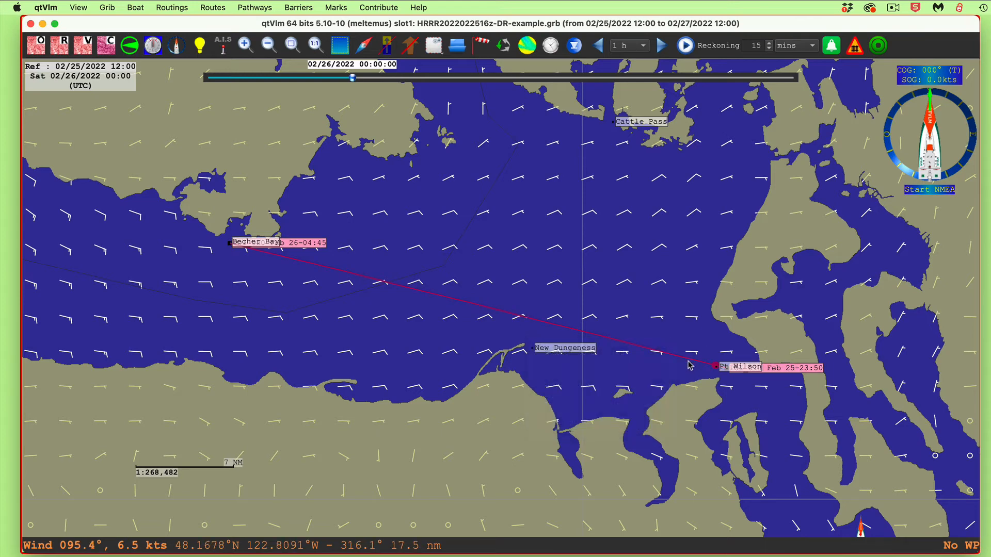
mouse_move(695, 364)
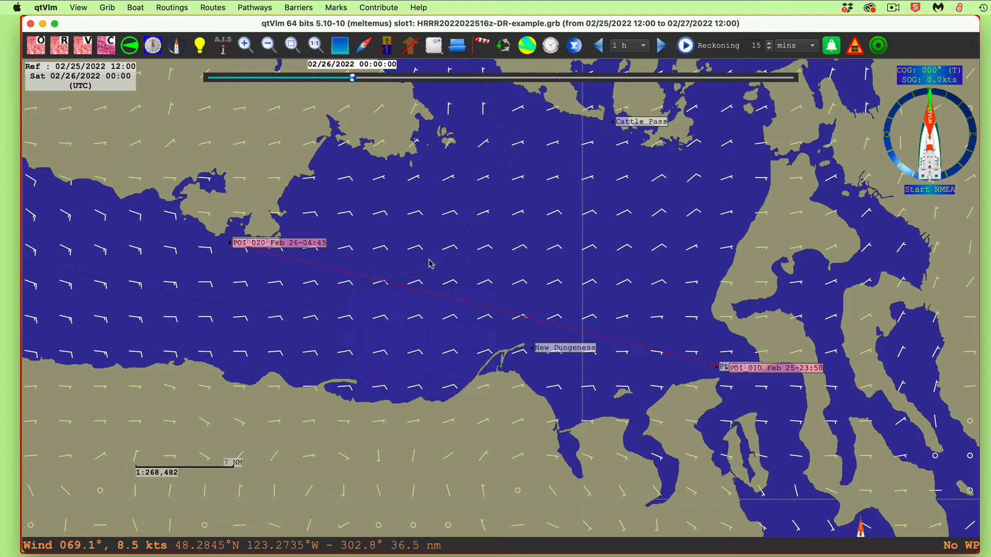
right_click(445, 300)
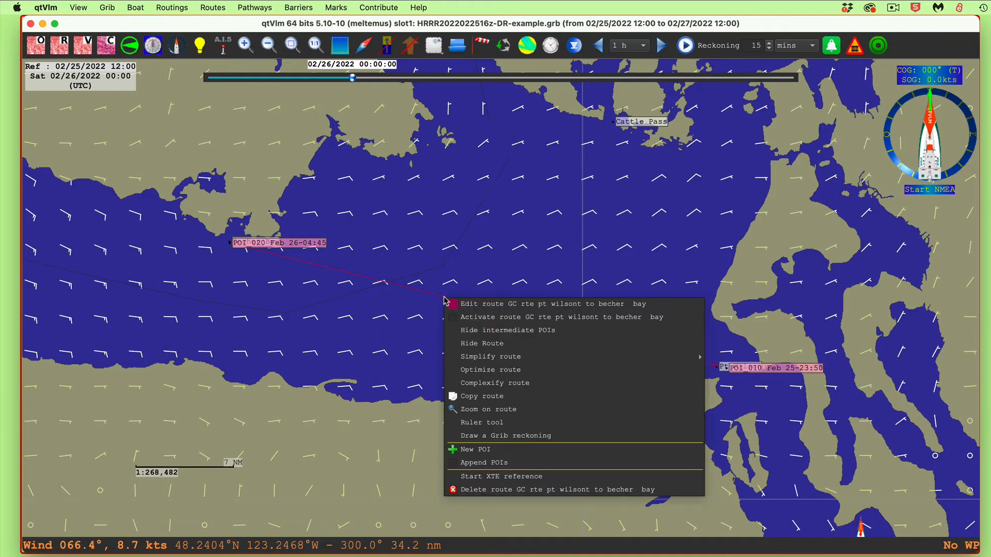
click(486, 344)
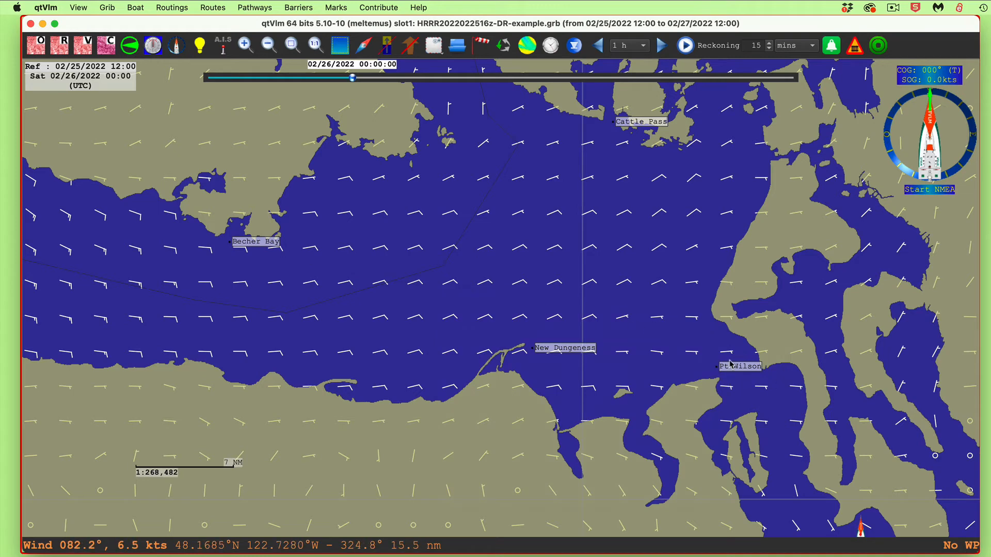
Start a Grib reckoning from the Pt Wilson mark
mouse_move(737, 371)
right_click(736, 368)
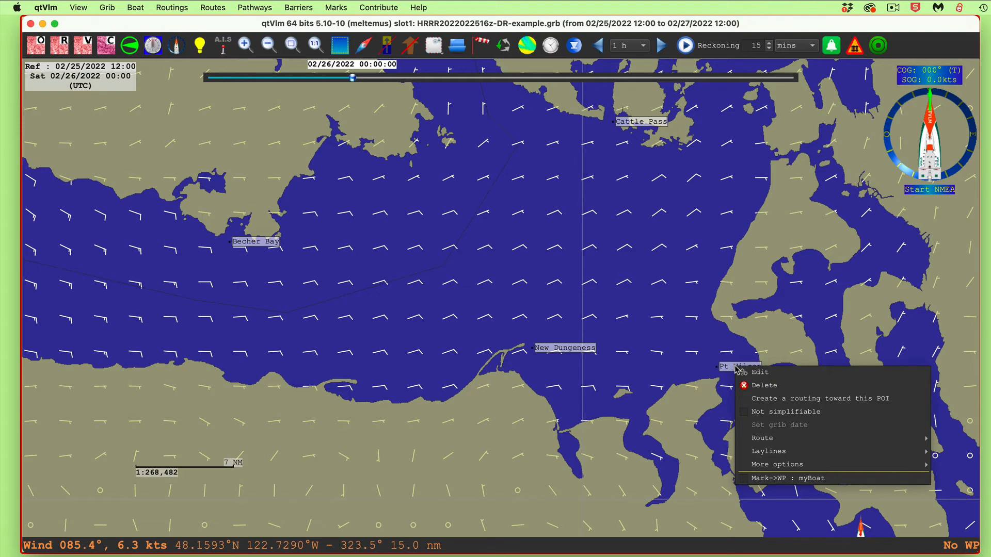
mouse_move(777, 467)
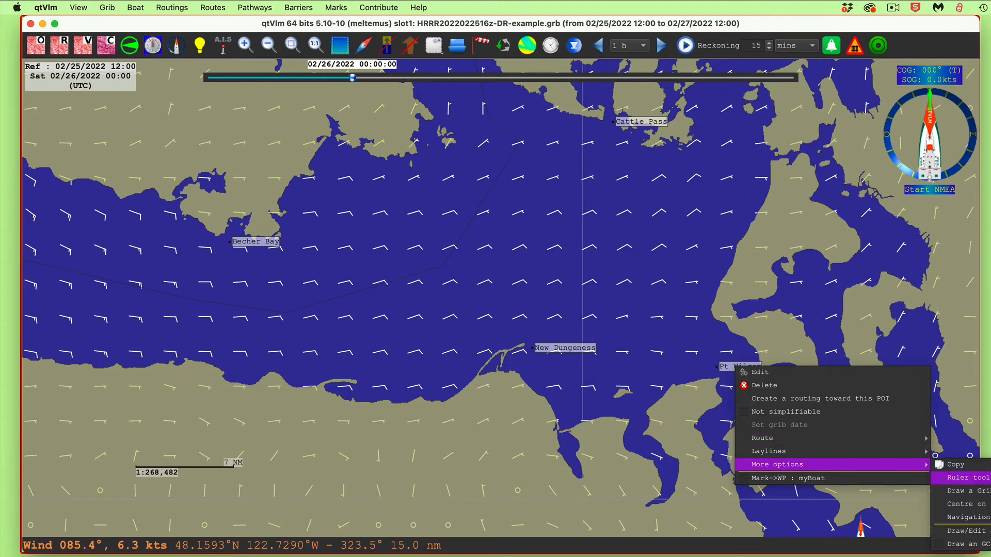
click(979, 494)
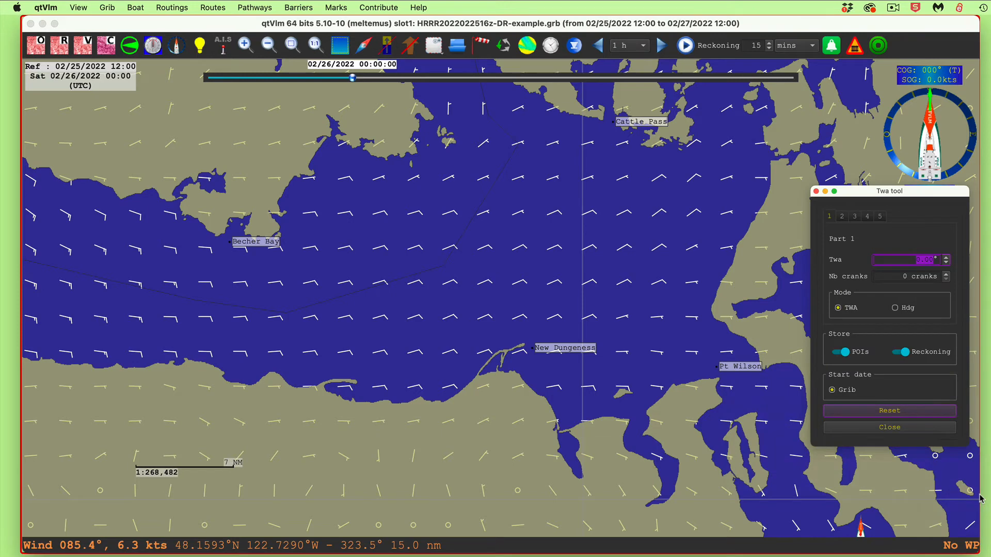
Plot part 1 in Hdg mode at 284.40° for 58 cranks to reach Becher Bay and reset the reckoning
click(897, 310)
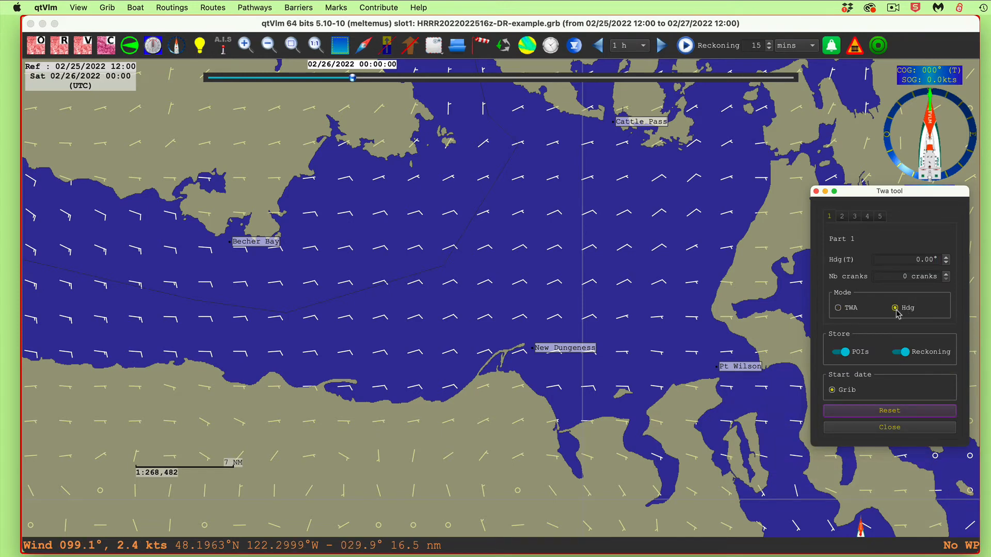
click(946, 254)
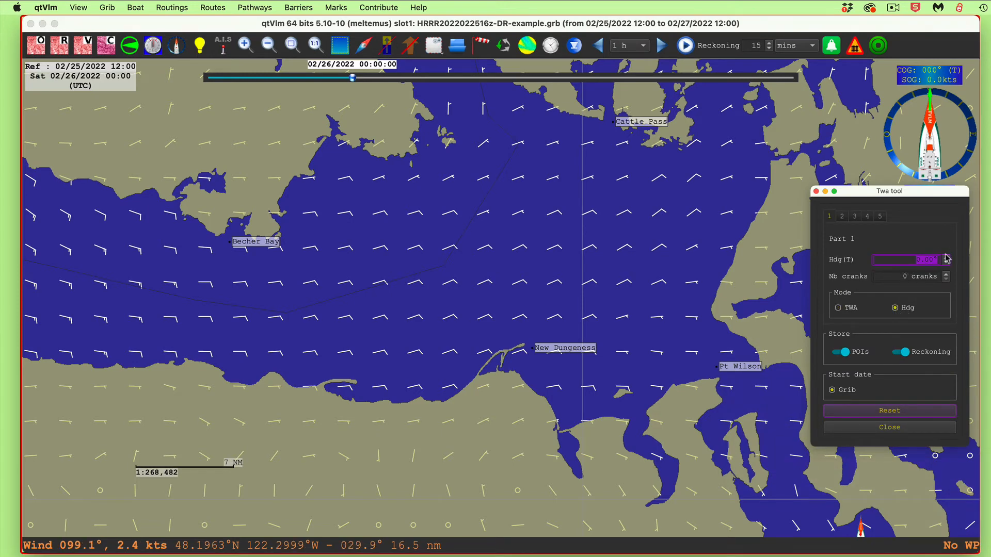
text(284)
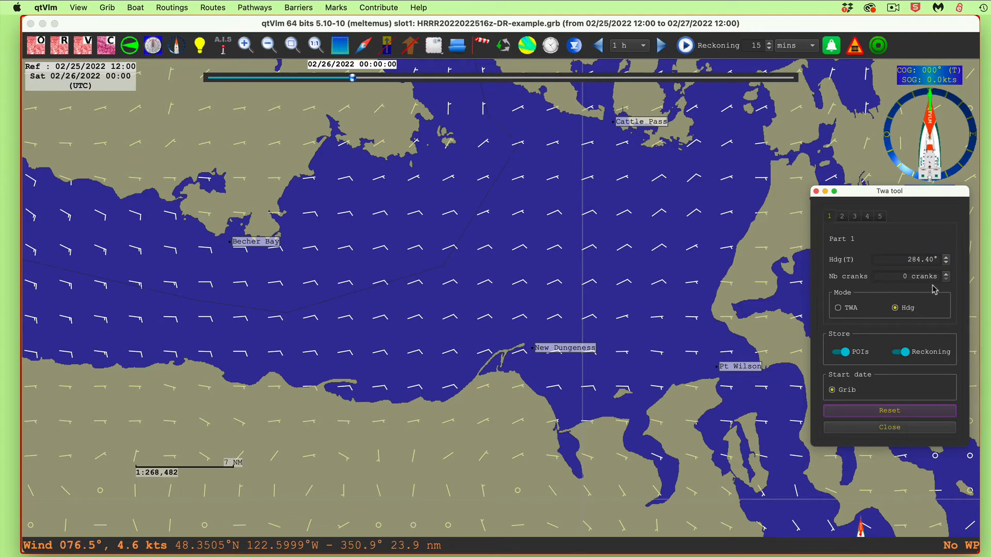
click(947, 274)
drag(947, 275, 947, 276)
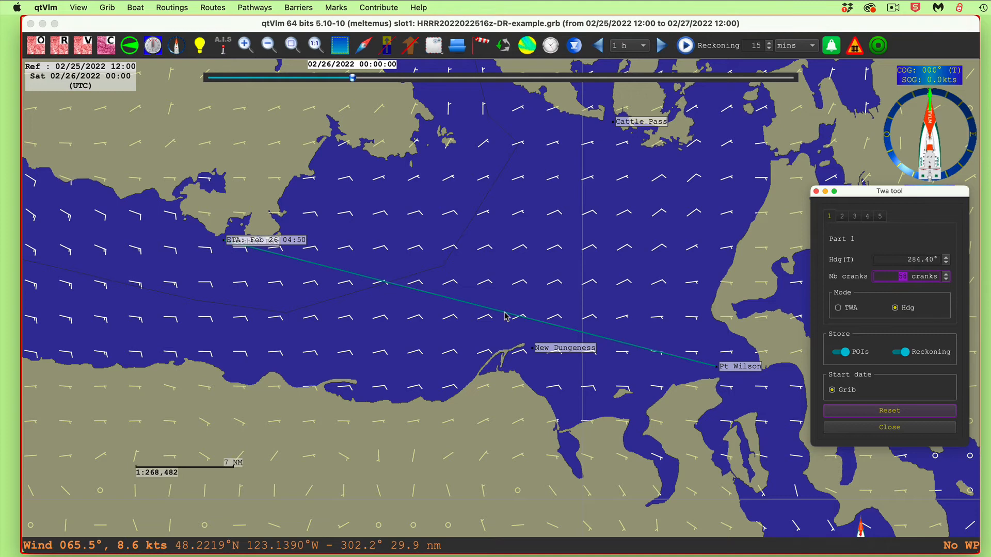
click(907, 413)
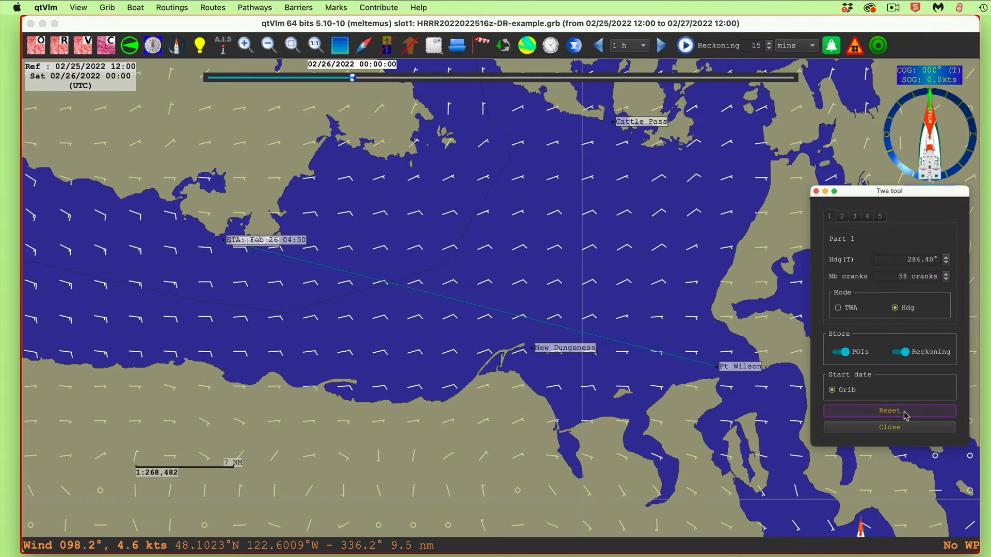
click(905, 412)
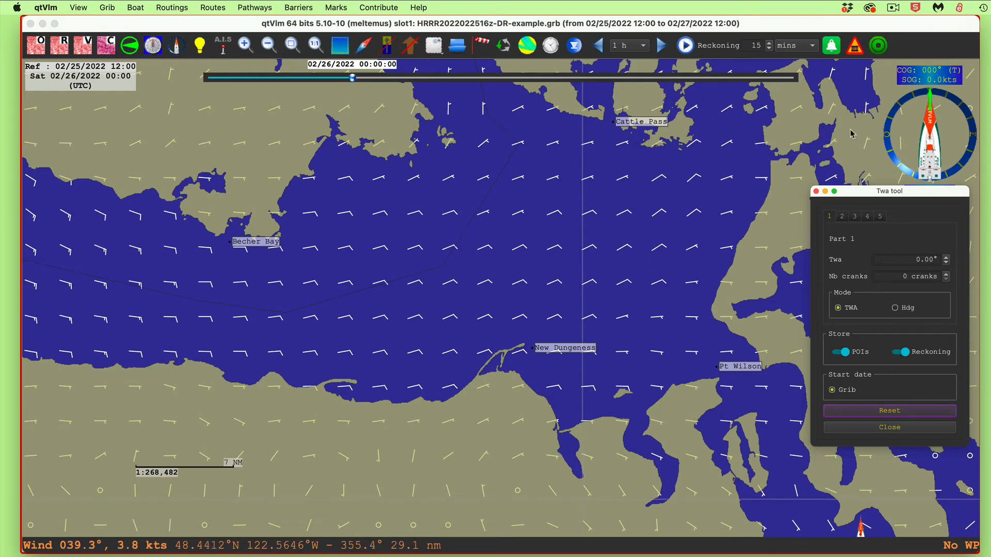
Look up the boat polar's optimum wind angles at a TWS of 6.5 kts and close the boat information
click(911, 127)
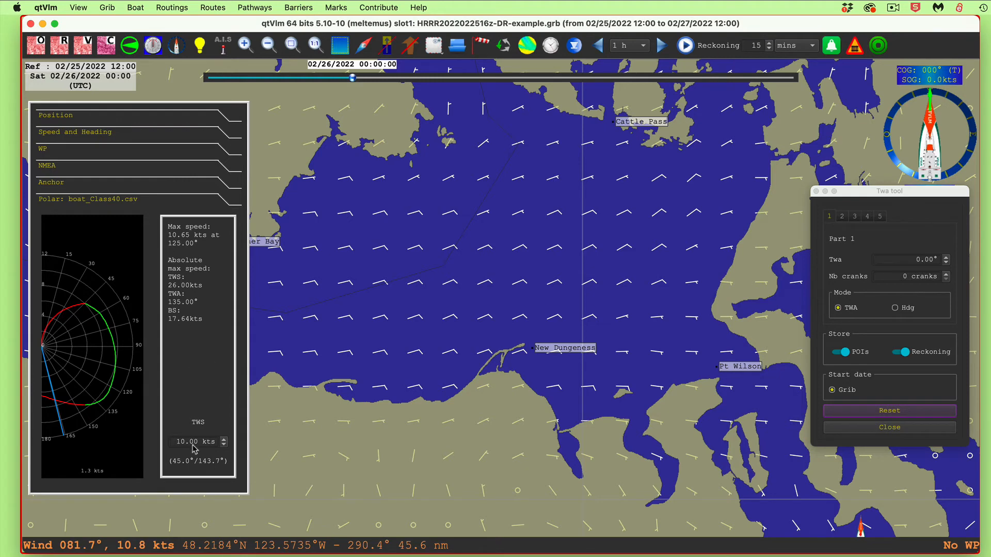
drag(187, 443, 165, 440)
text(6)
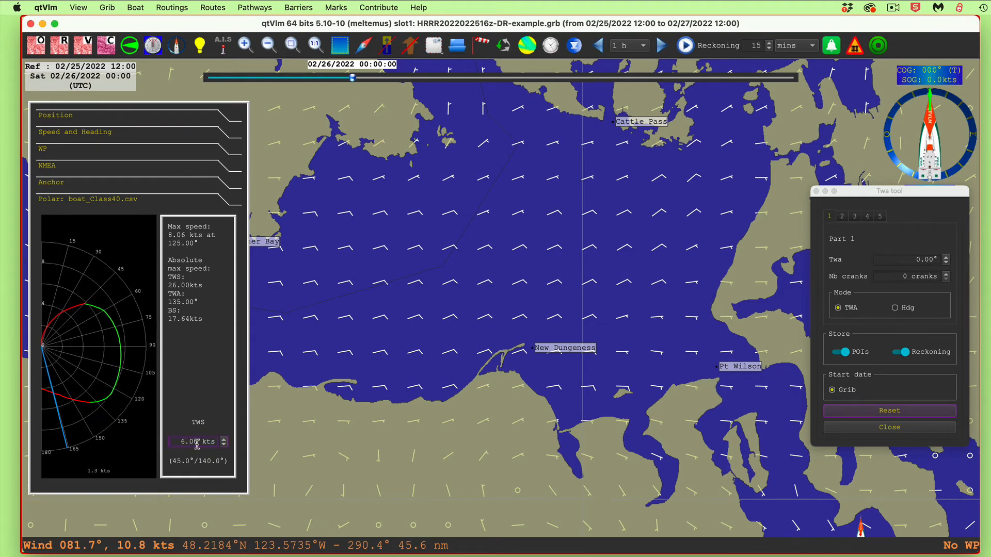
drag(198, 442, 176, 441)
text(6.5)
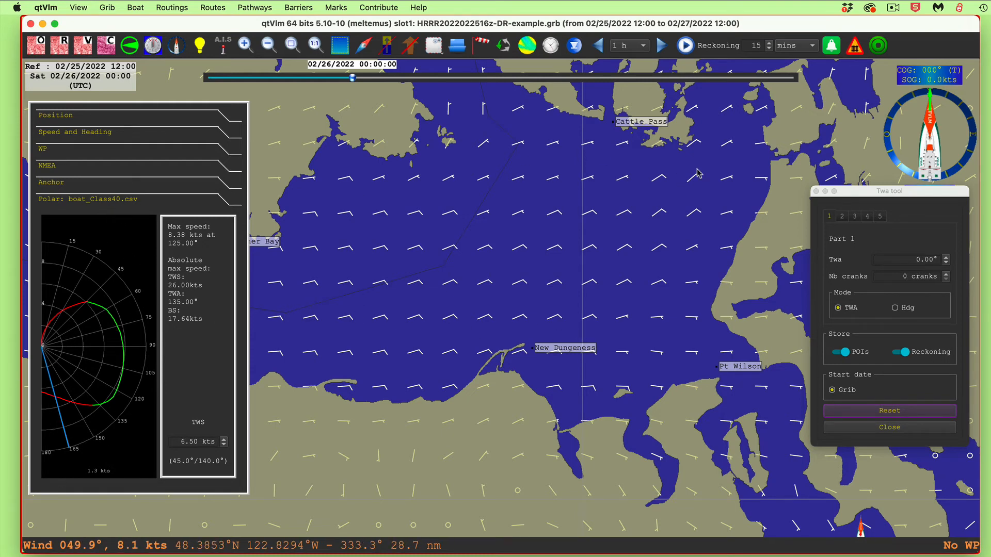
click(907, 126)
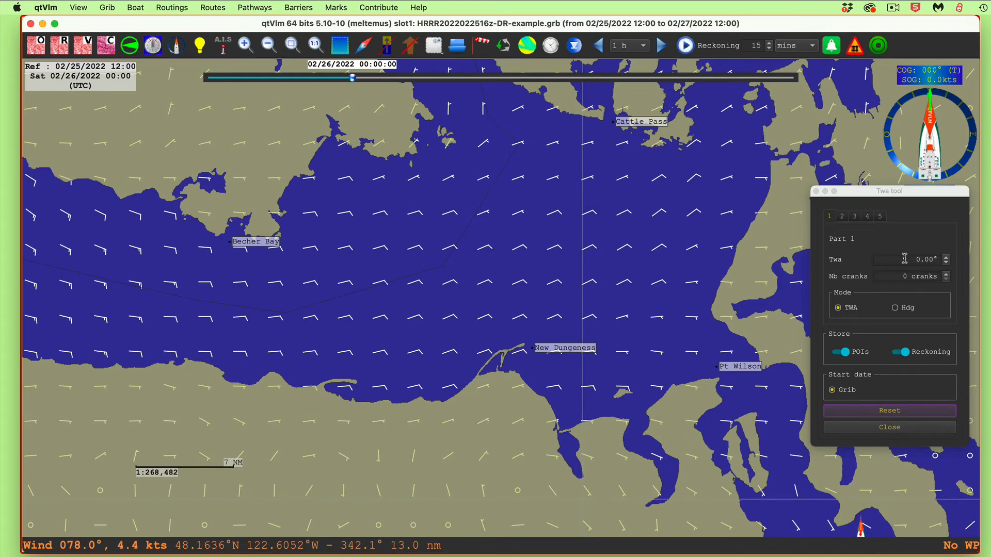
Set part 1 of the reckoning to a TWA of 140° and plot it for 20 cranks
click(931, 259)
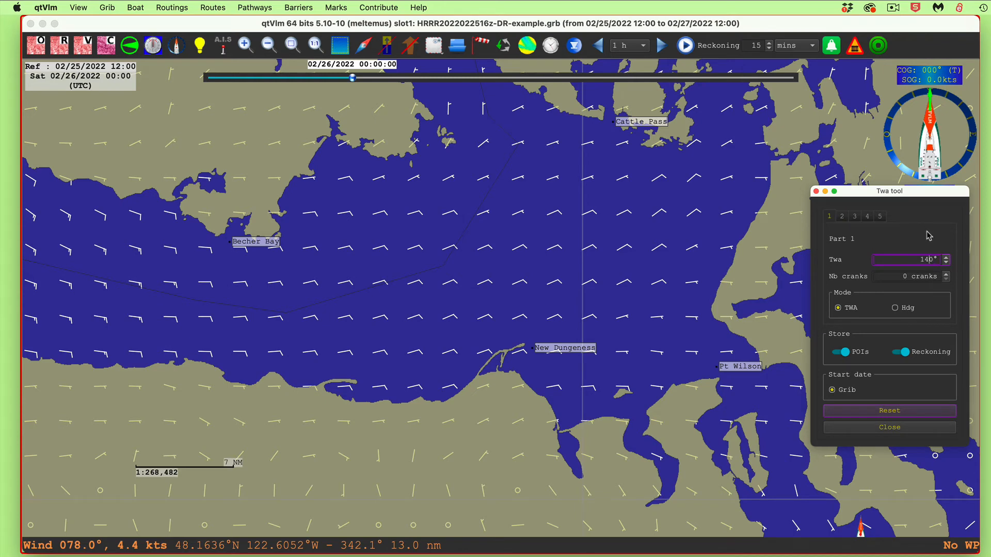
key(Return)
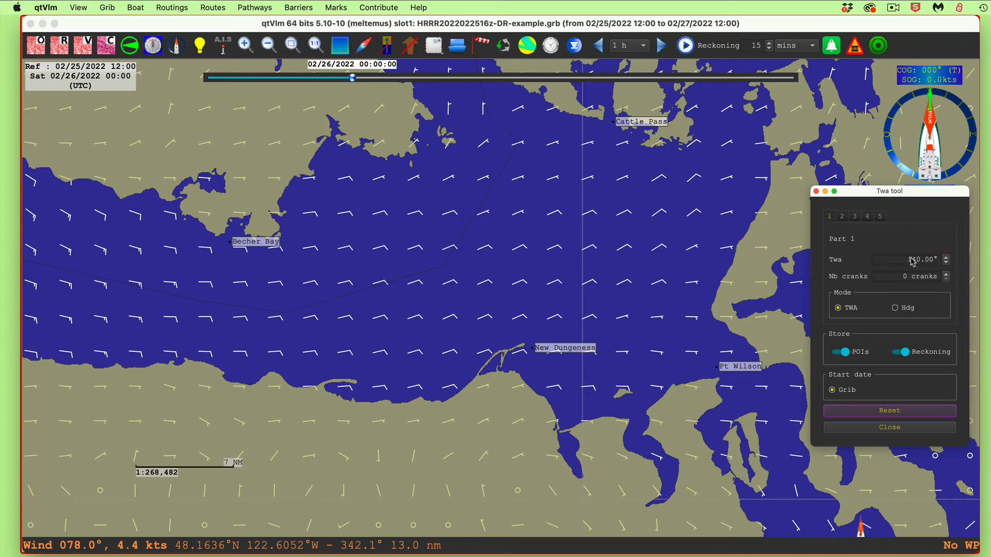
click(947, 274)
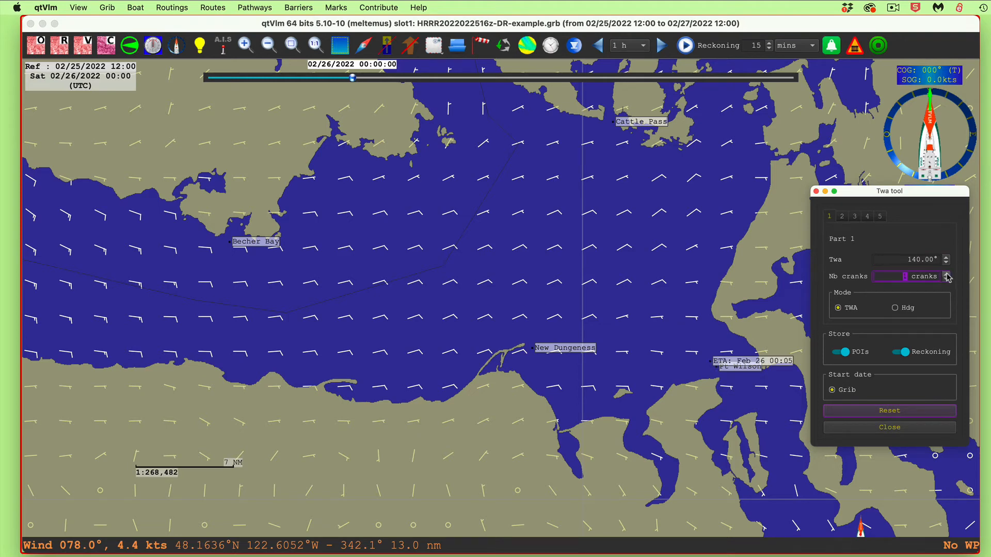
click(947, 274)
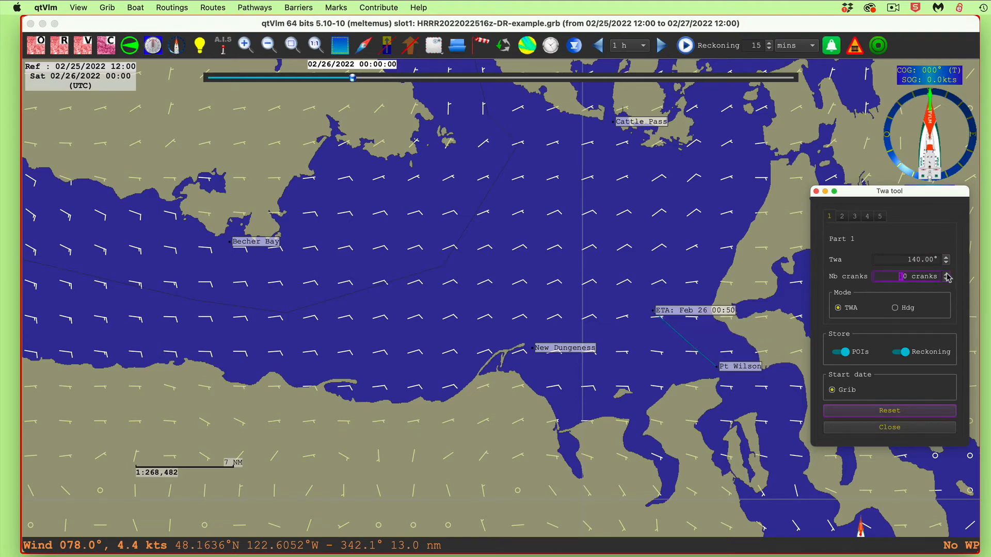
click(947, 274)
click(947, 274)
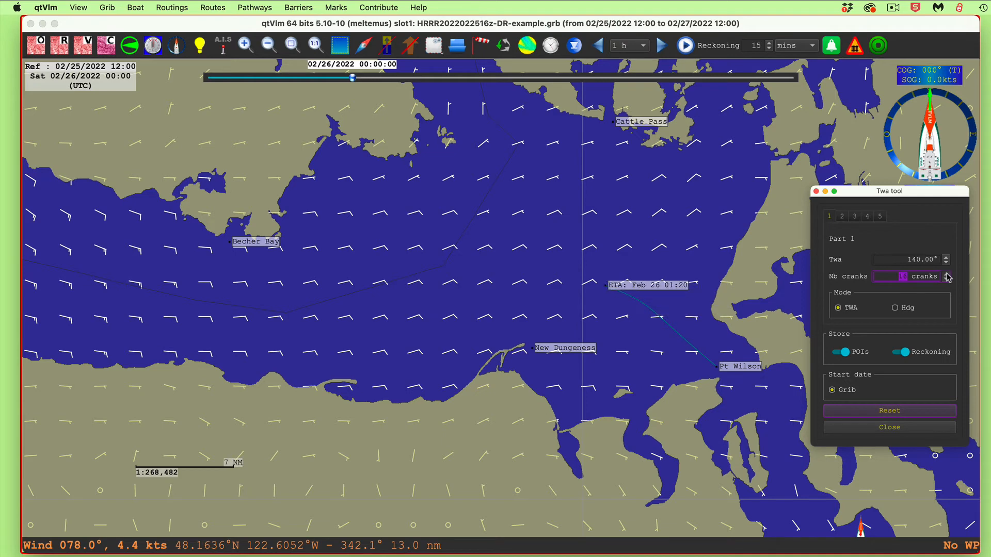
click(947, 274)
click(947, 275)
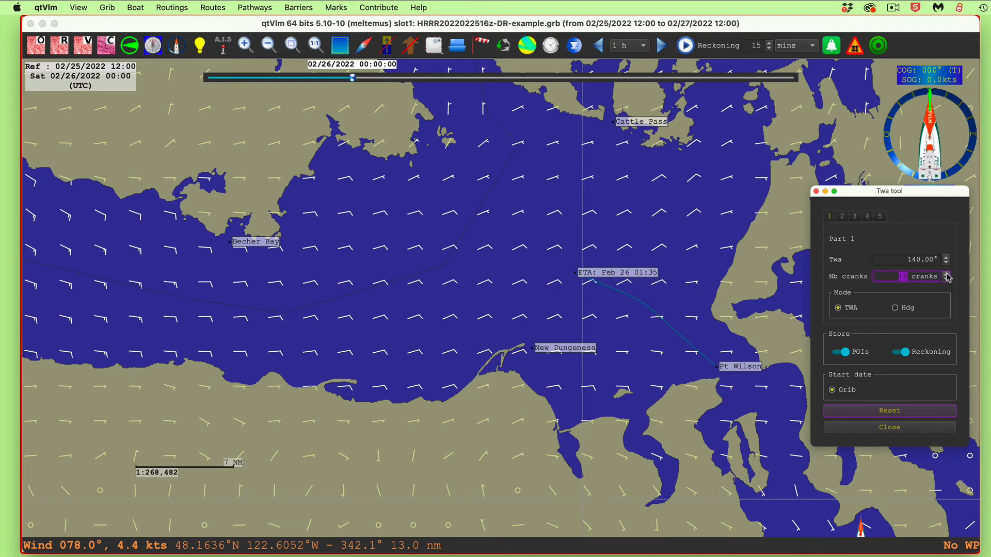
click(947, 274)
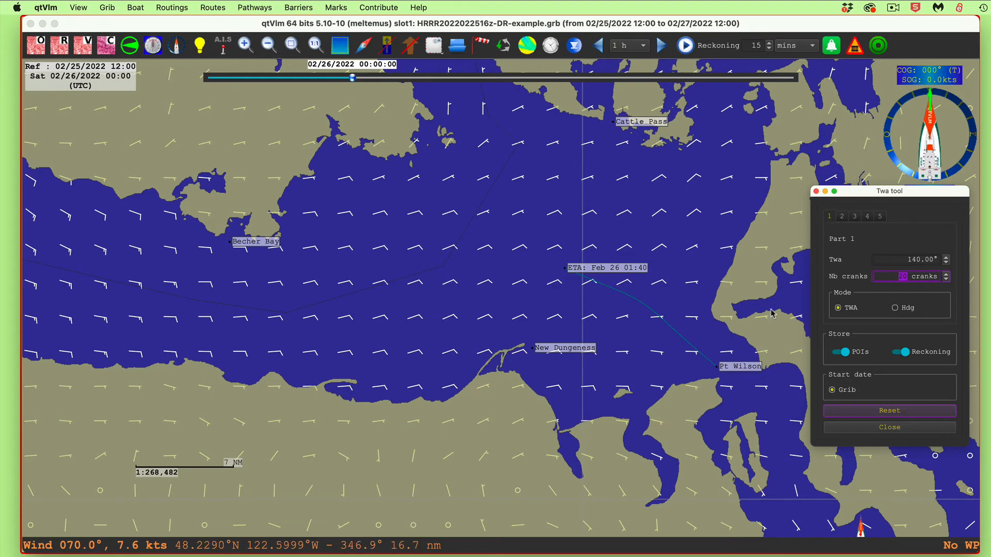
Check the grib date option of the ETA mark without applying it, and extend part 1 to 26 cranks
right_click(595, 269)
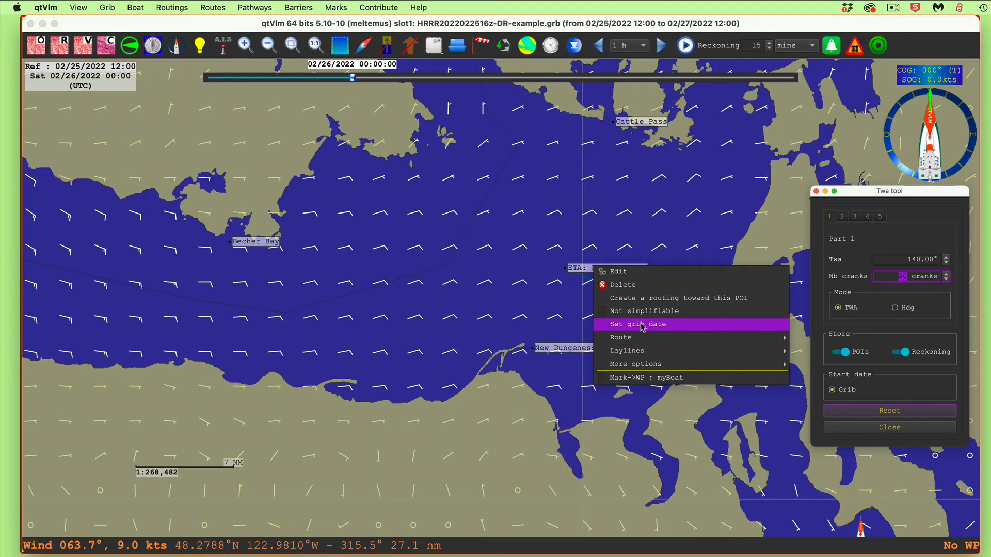
click(509, 308)
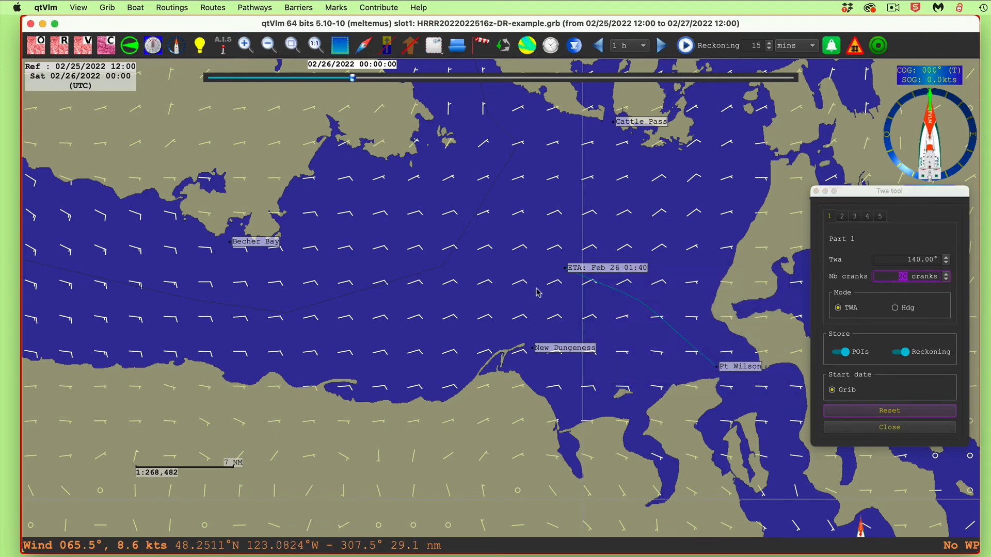
click(947, 274)
click(947, 275)
click(947, 275)
click(946, 275)
click(946, 274)
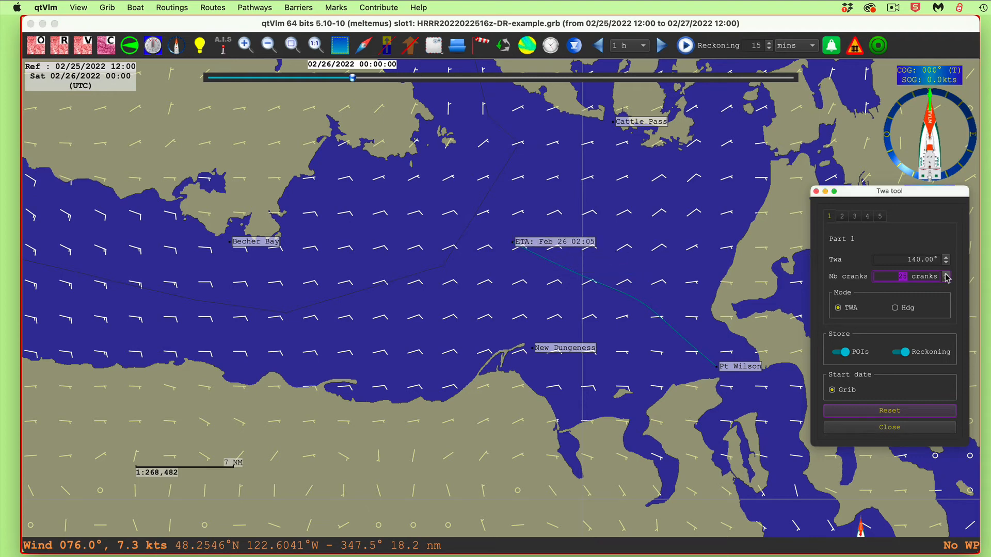
click(947, 274)
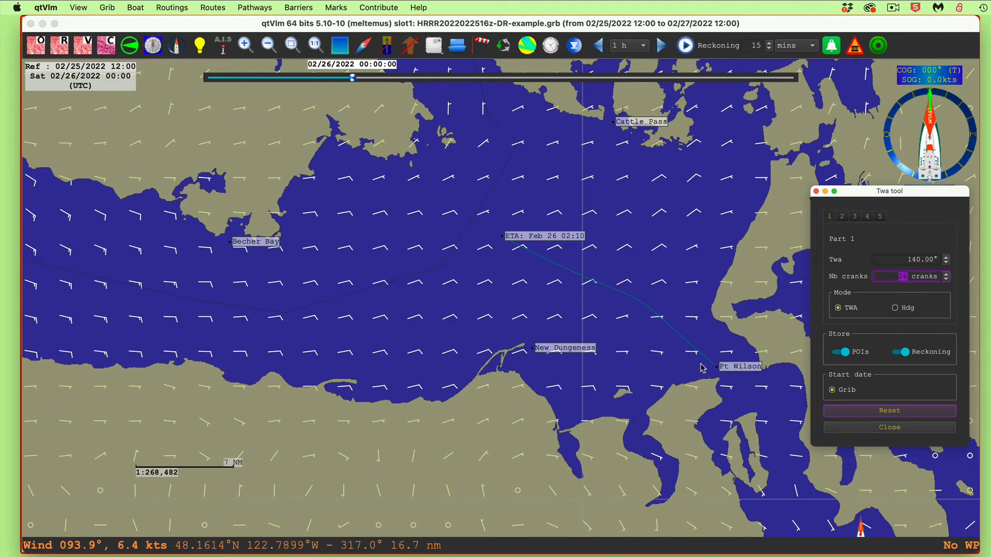
Draw a rhumb line (RL) from the Pt Wilson mark to the Becher Bay mark for reference
right_click(735, 370)
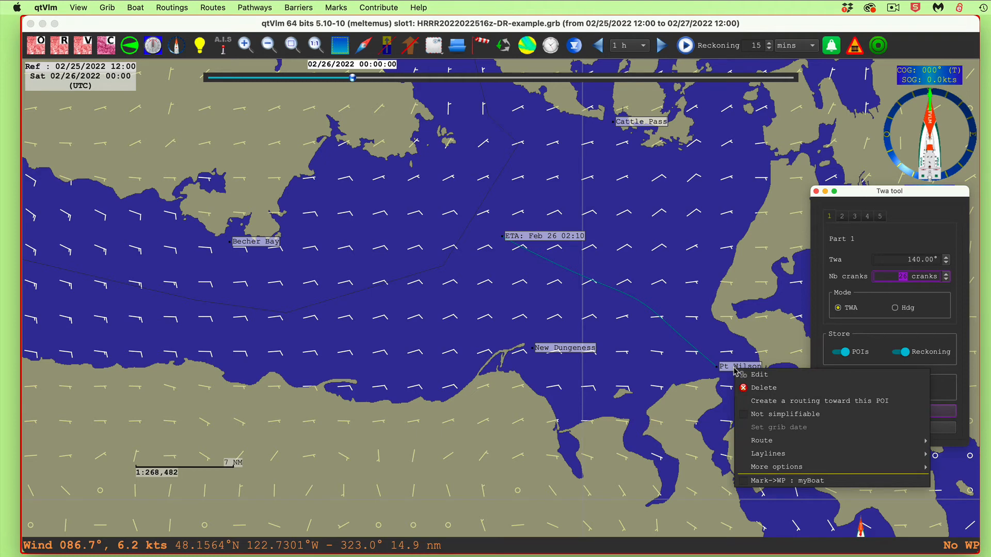
mouse_move(908, 467)
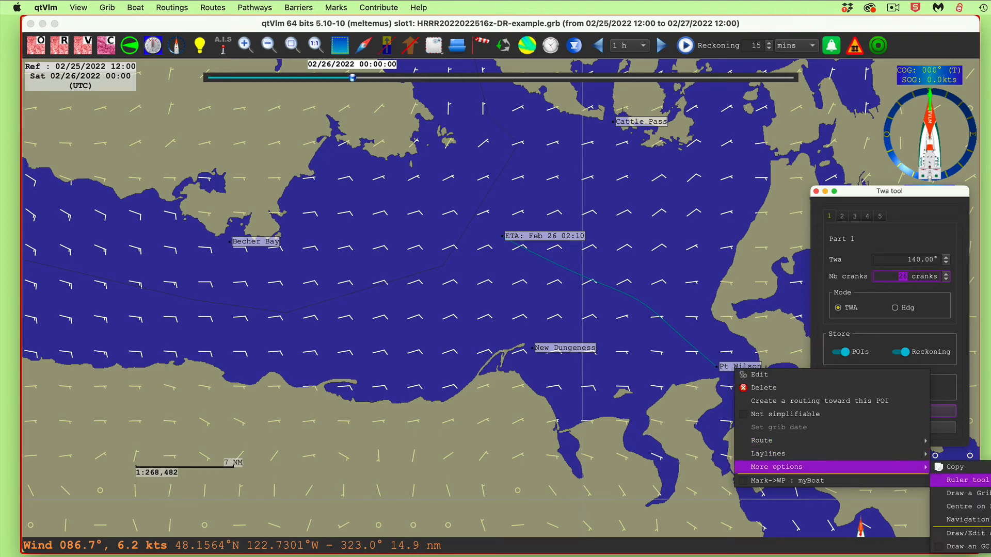
click(973, 533)
click(497, 233)
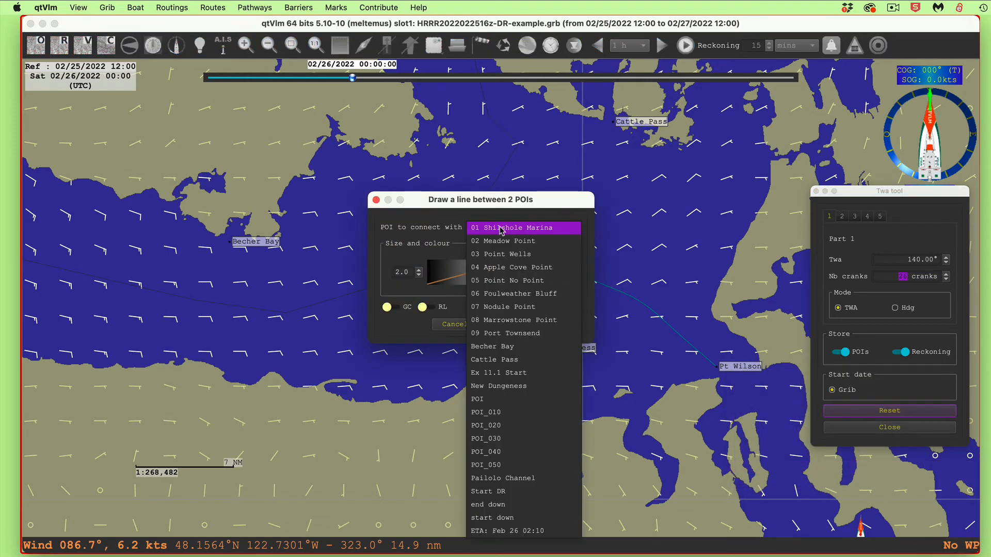
click(509, 346)
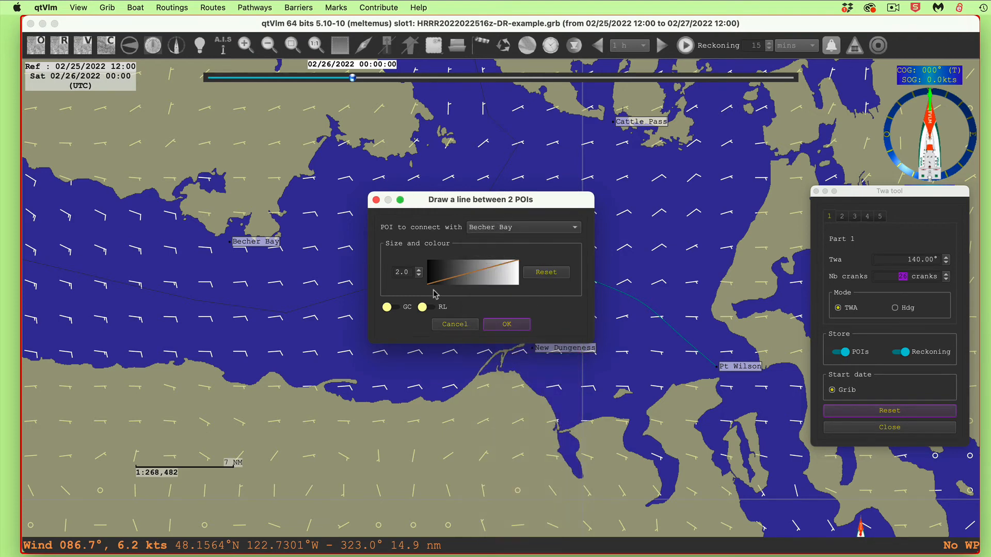
click(428, 307)
click(507, 325)
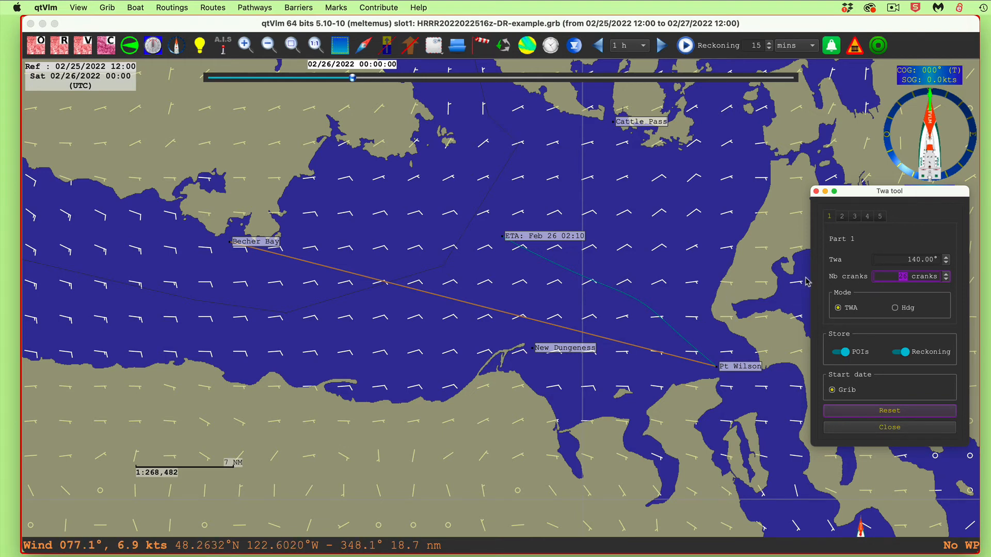
Set the TWA of part 2 of the reckoning to -140° for the opposite gybe
click(905, 259)
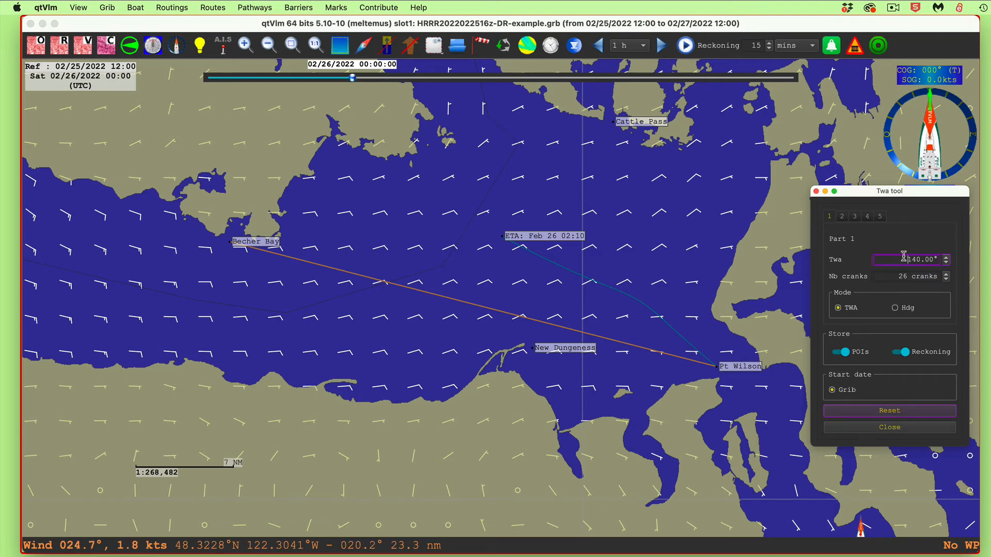
click(842, 217)
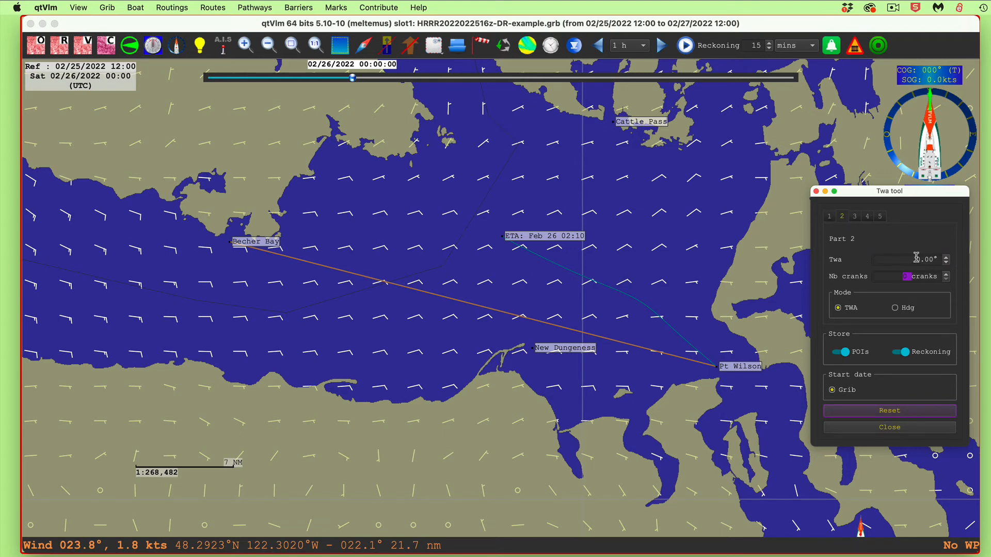
drag(917, 259, 935, 258)
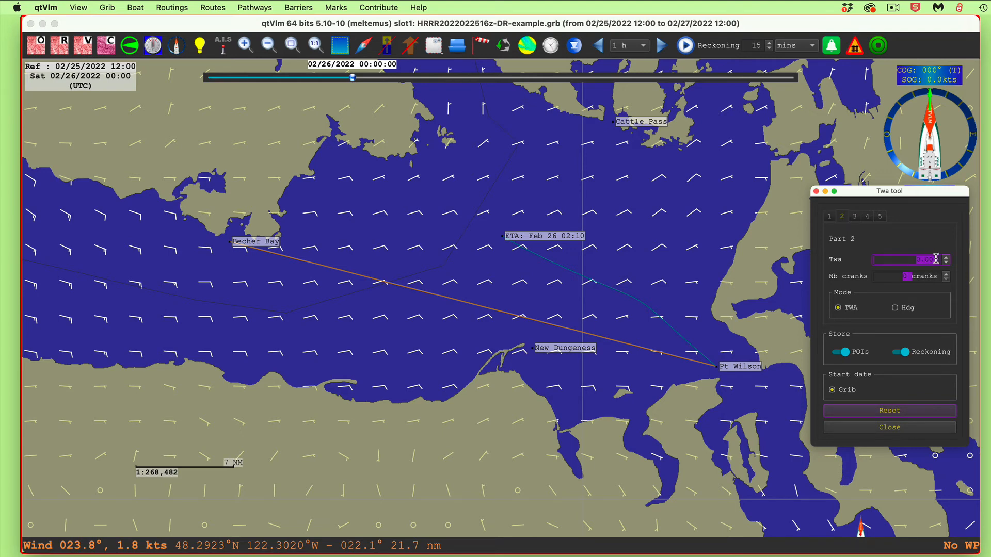
text(-14)
Extend part 2 of the reckoning to 12 cranks so the gybe crosses the rhumb line
click(946, 275)
click(946, 275)
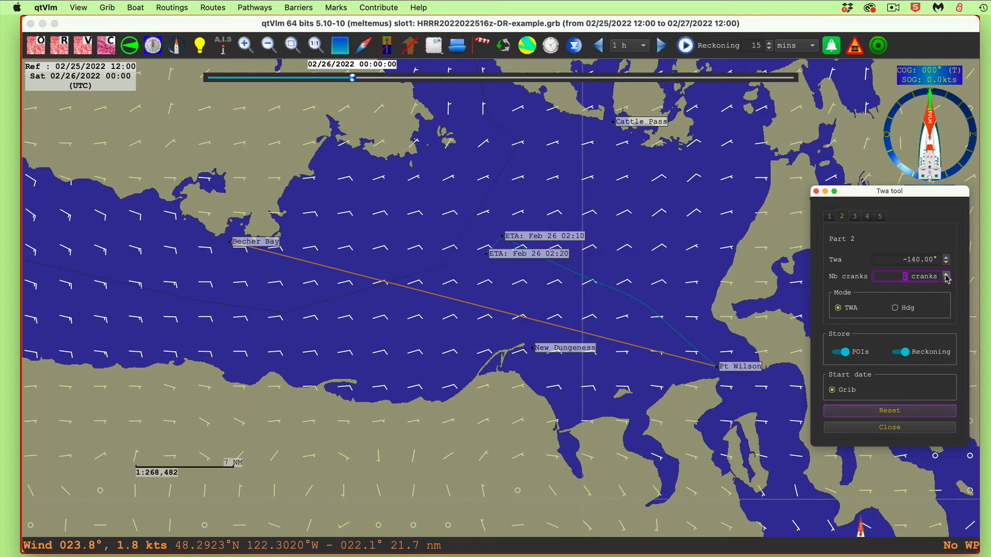
click(946, 275)
click(946, 275)
click(946, 275)
click(946, 275)
click(946, 275)
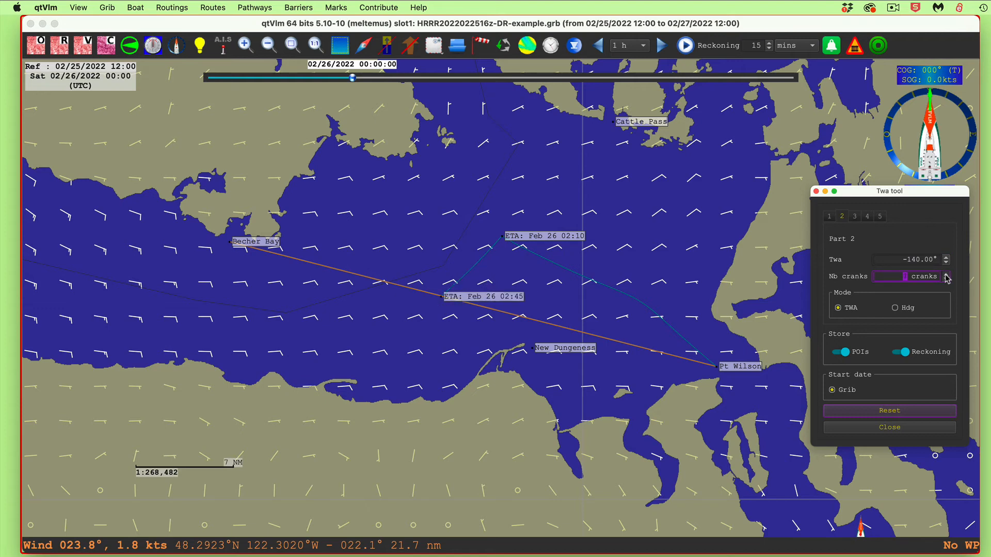
click(946, 275)
click(947, 276)
click(946, 276)
click(947, 275)
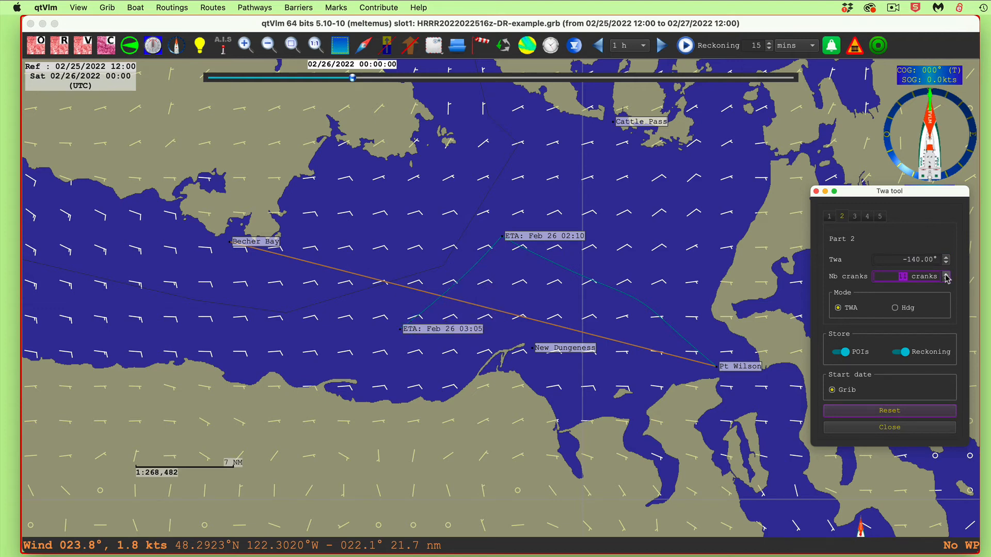
click(946, 275)
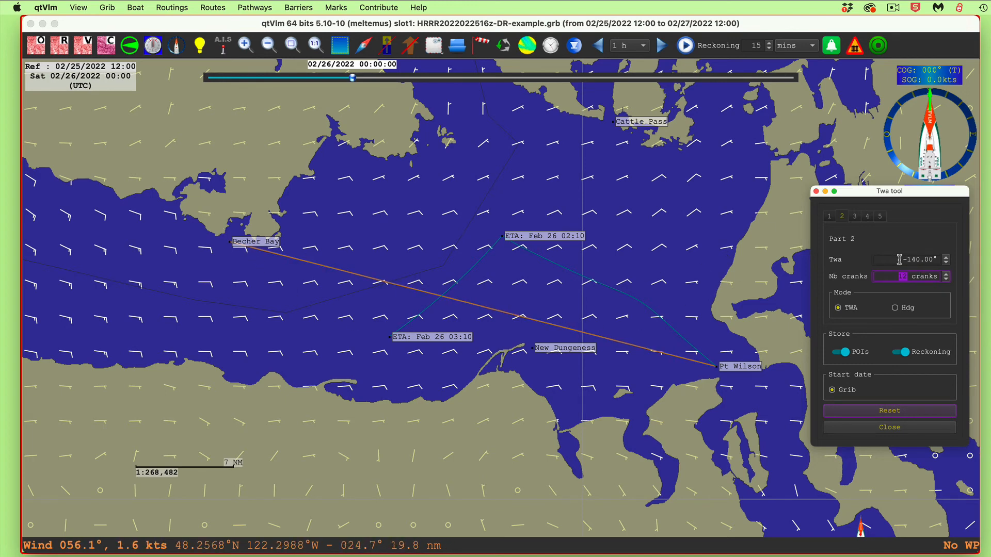
Set part 3 of the reckoning to a TWA of 140° and plot it for 11 cranks toward Becher Bay
click(854, 217)
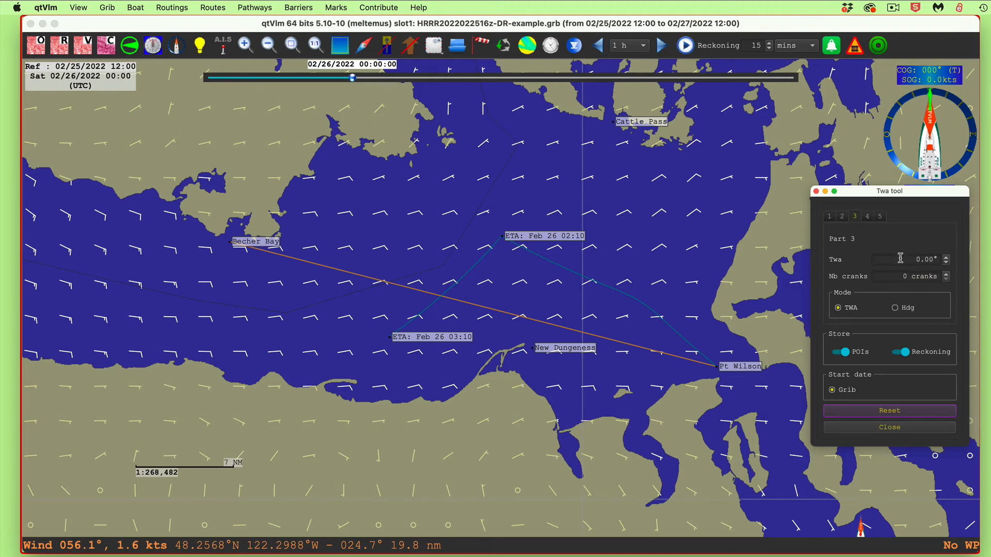
drag(903, 259, 979, 262)
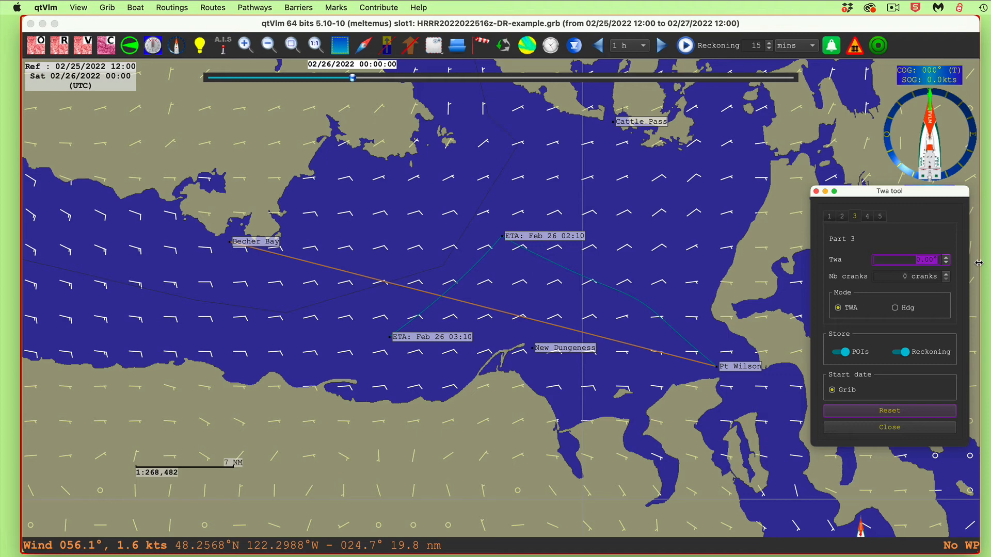
text(140)
click(901, 244)
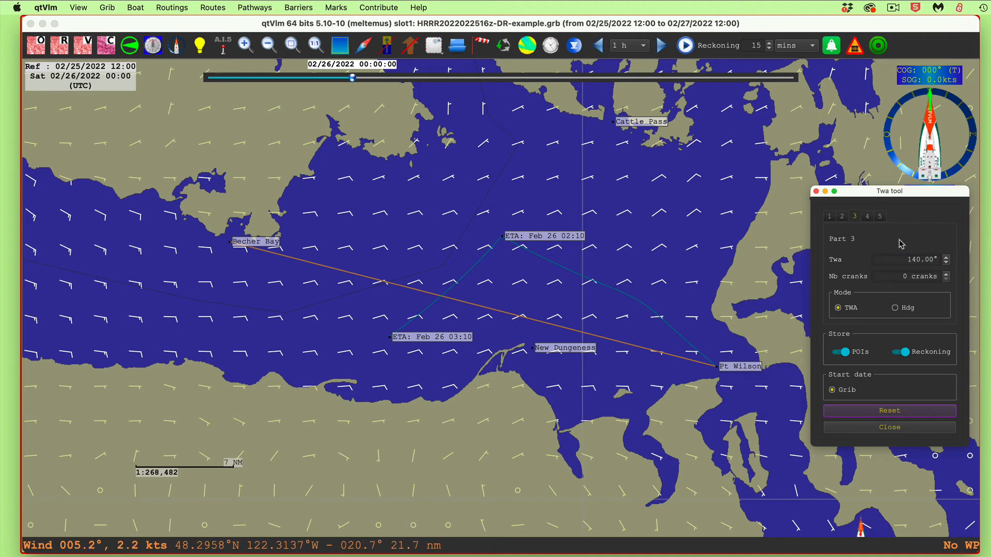
click(946, 274)
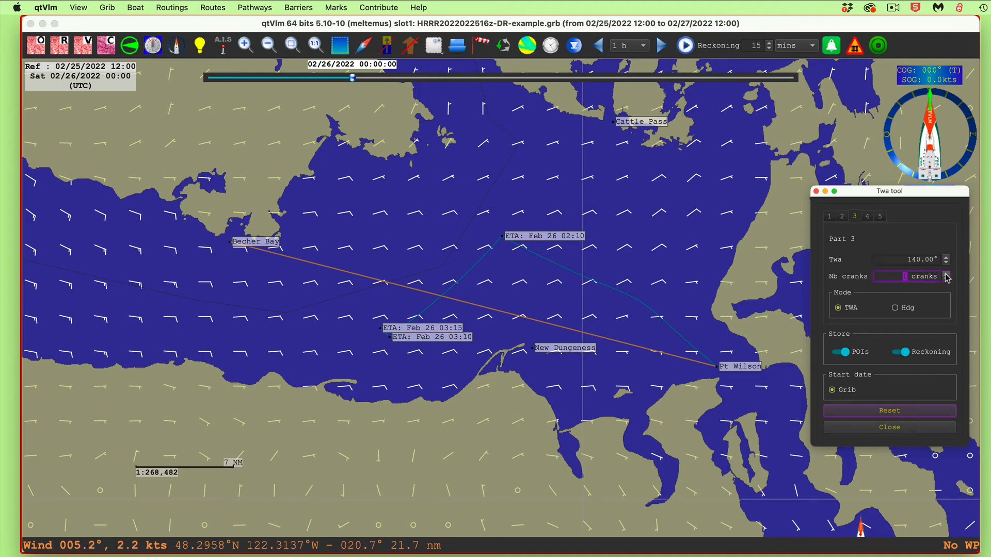
click(946, 274)
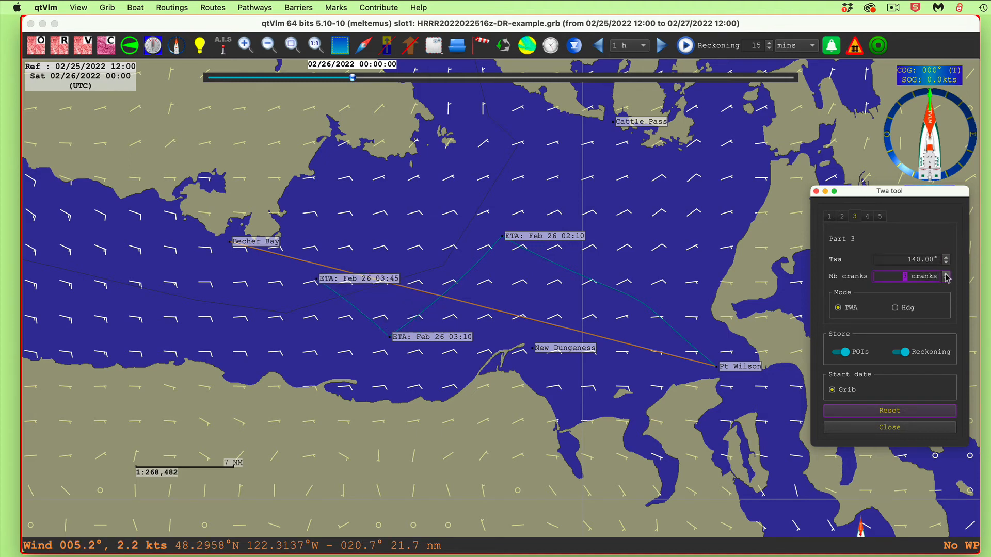
click(946, 275)
click(946, 275)
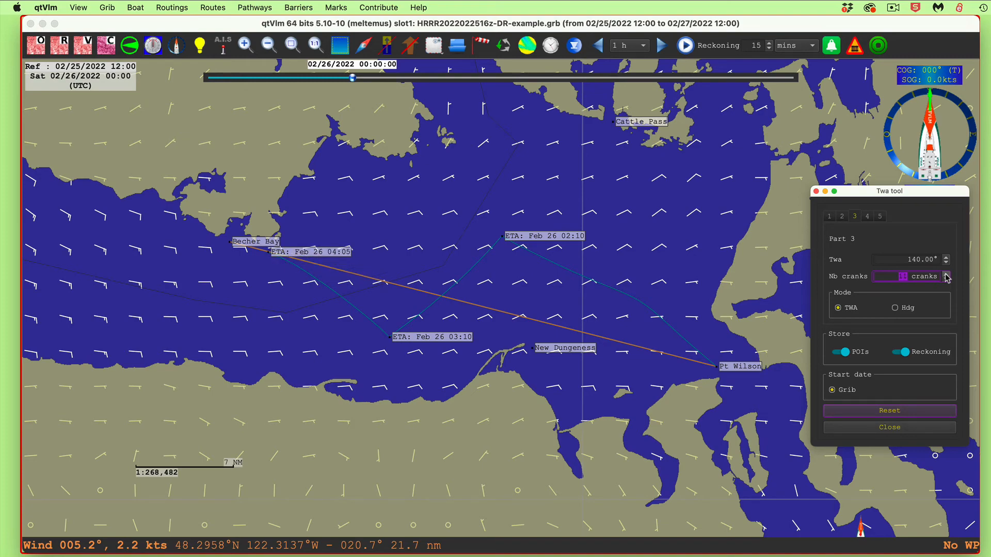
Adjust part 3 of the reckoning to 14 cranks so the track ends at the Becher Bay mark
scroll(252, 294, up, 1)
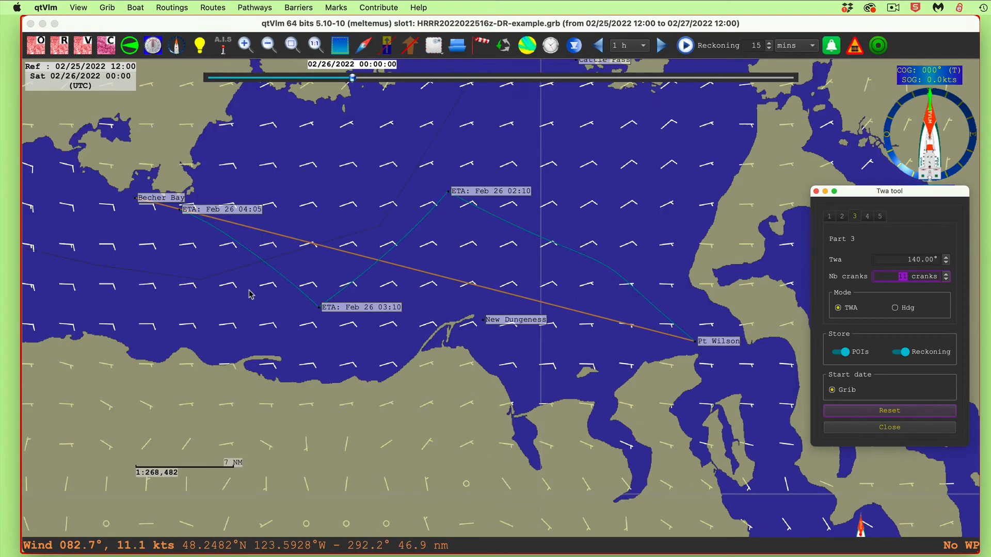
scroll(252, 295, up, 1)
drag(244, 177, 555, 232)
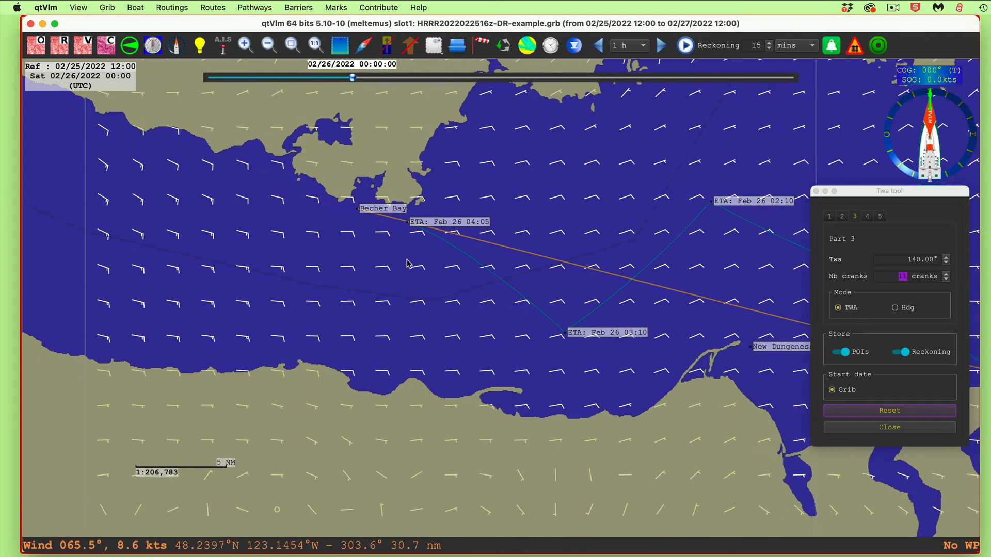
scroll(407, 264, up, 1)
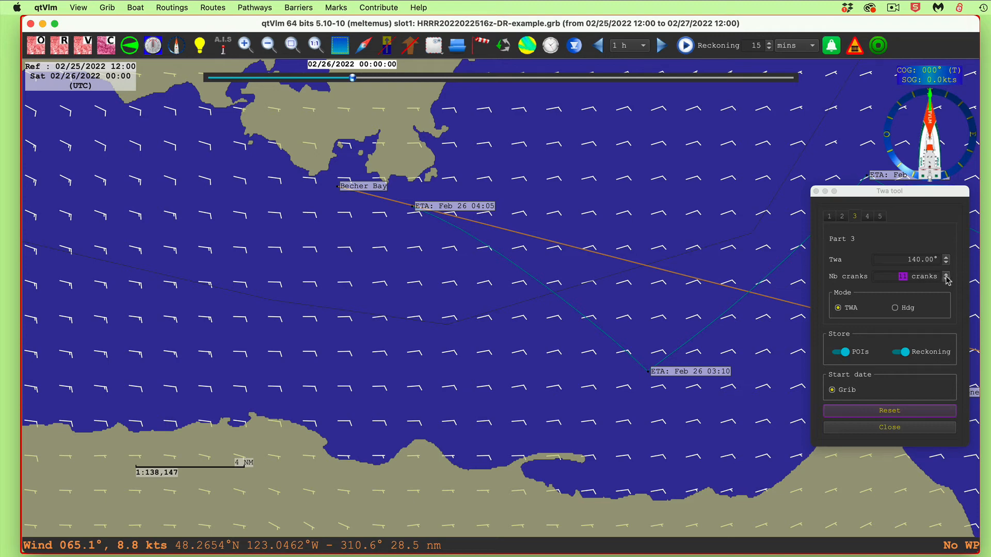
click(947, 279)
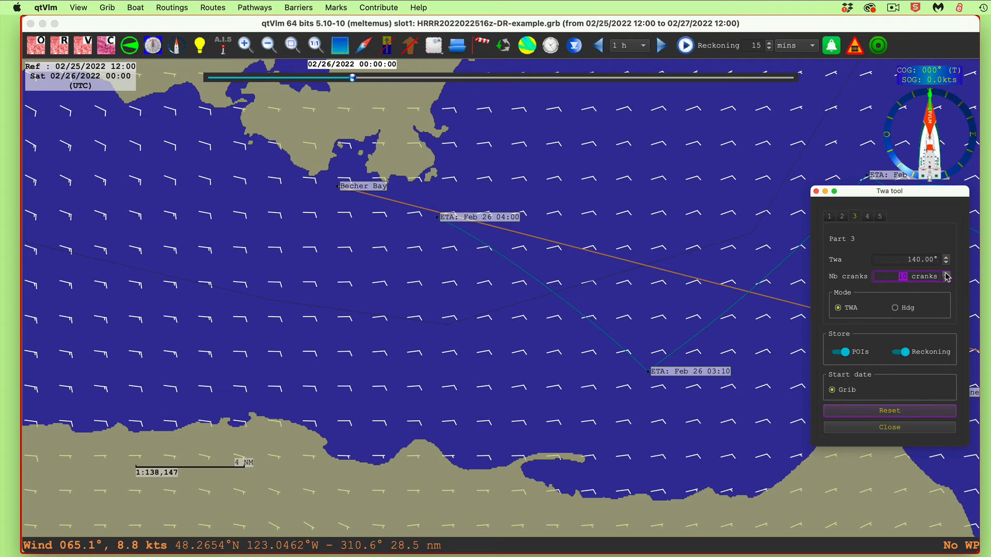
click(947, 279)
click(946, 279)
click(947, 279)
click(947, 279)
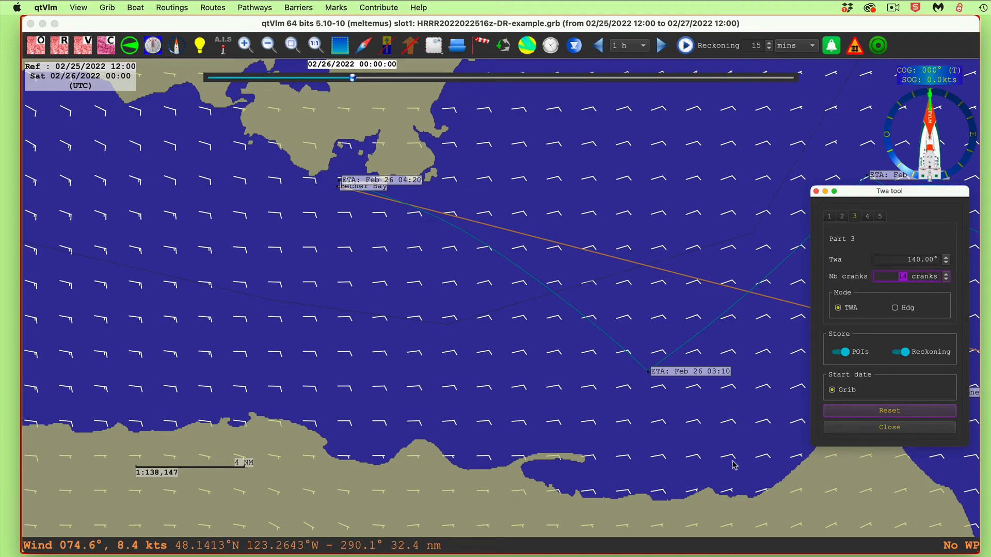
scroll(736, 458, down, 5)
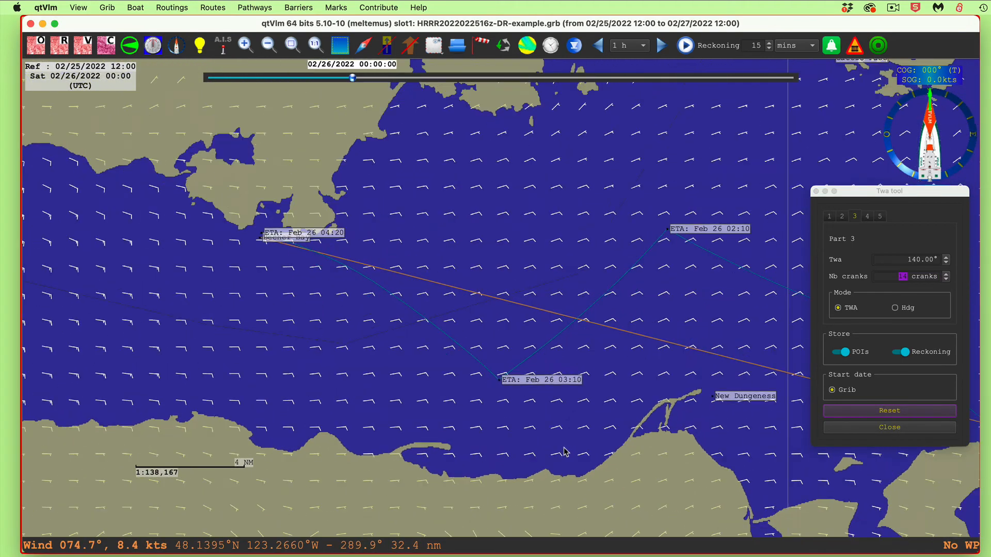
scroll(569, 453, up, 4)
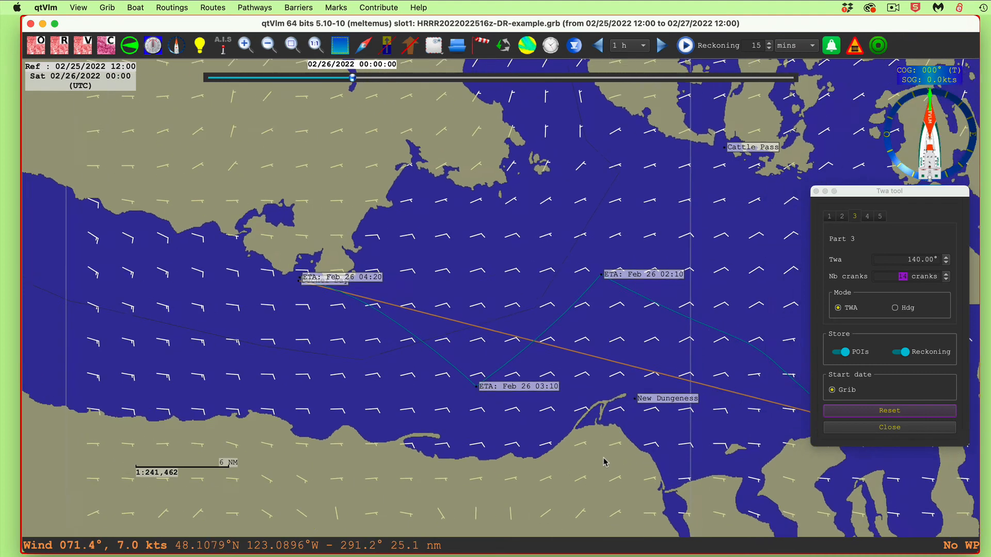
drag(551, 442, 539, 447)
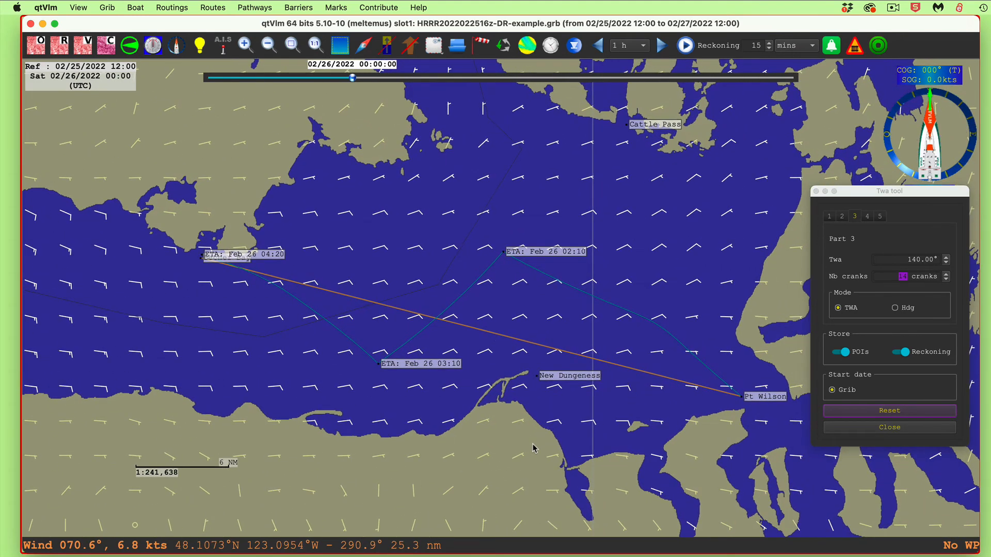
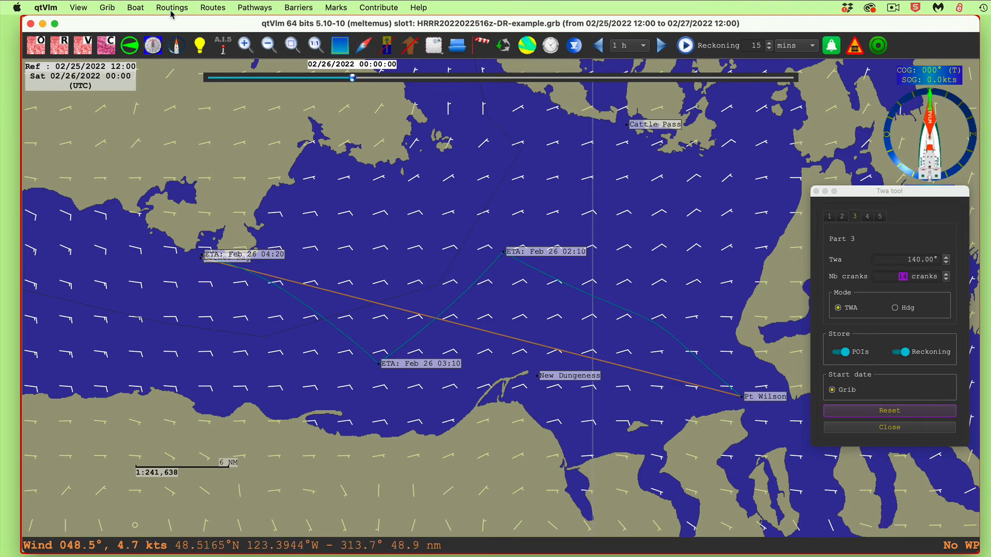
Show the hidden route "Pt wilson to becher bay 3" on the chart to compare it with the reckoning track
click(219, 9)
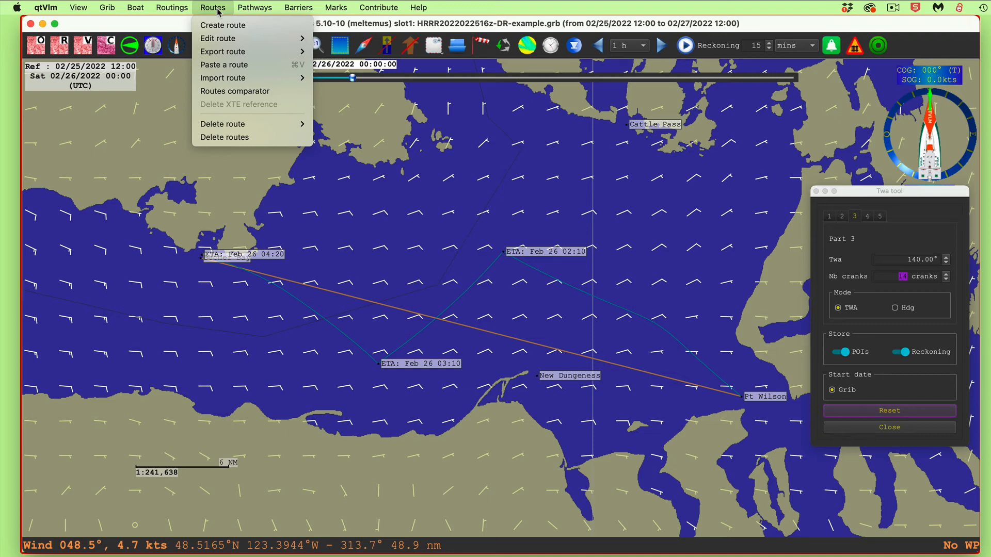
mouse_move(220, 38)
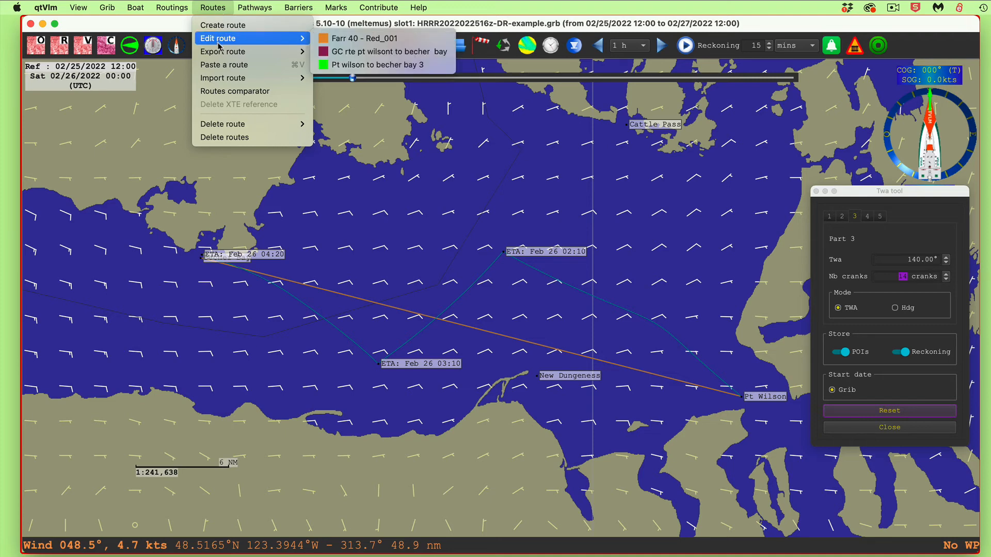
click(368, 66)
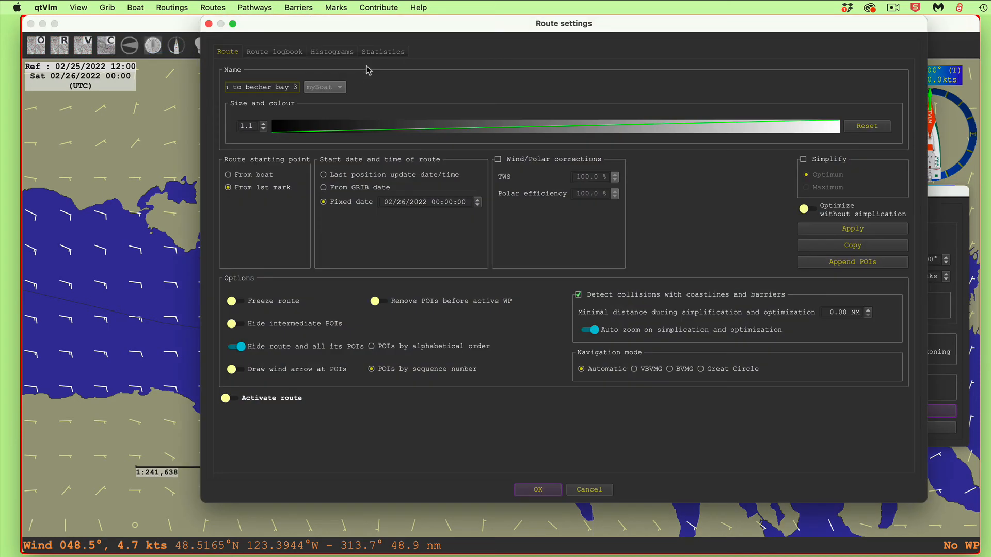
click(287, 355)
click(538, 489)
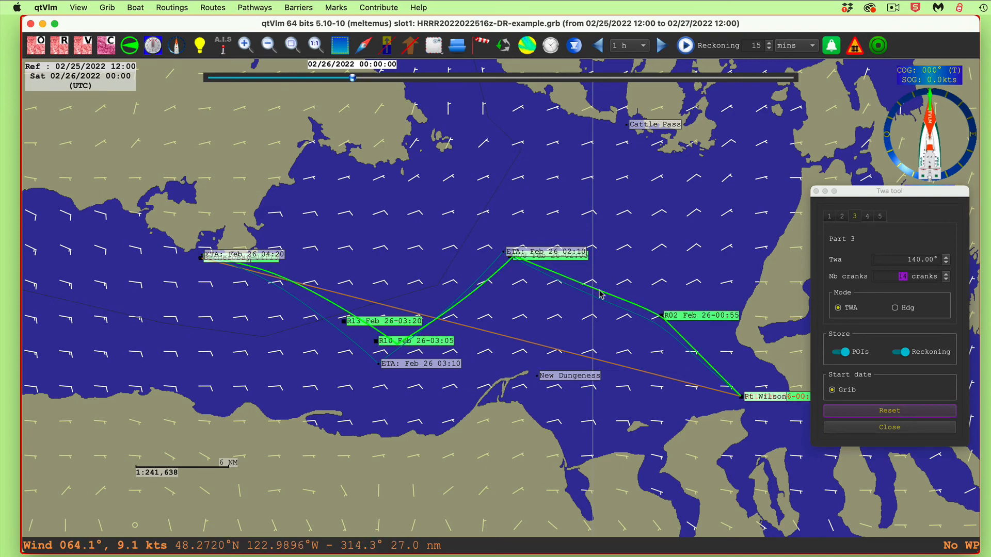
mouse_move(600, 295)
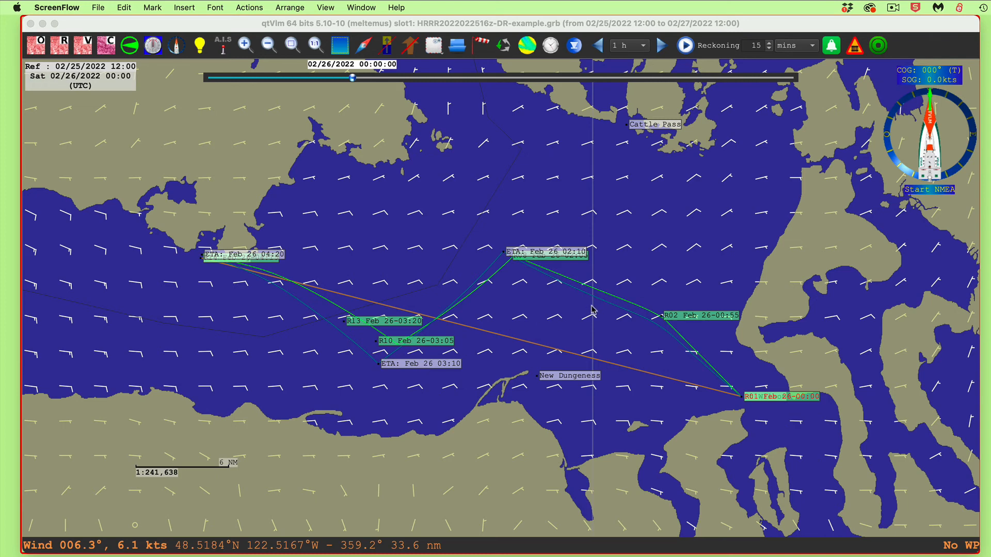
Hide the green route "Pt wilson to becher bay 3" from the chart again
click(618, 301)
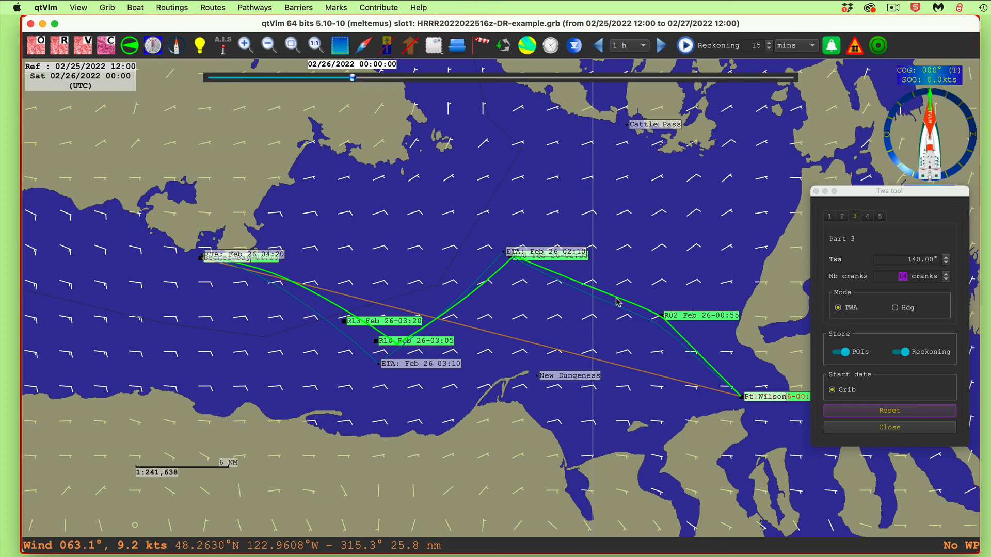
right_click(618, 301)
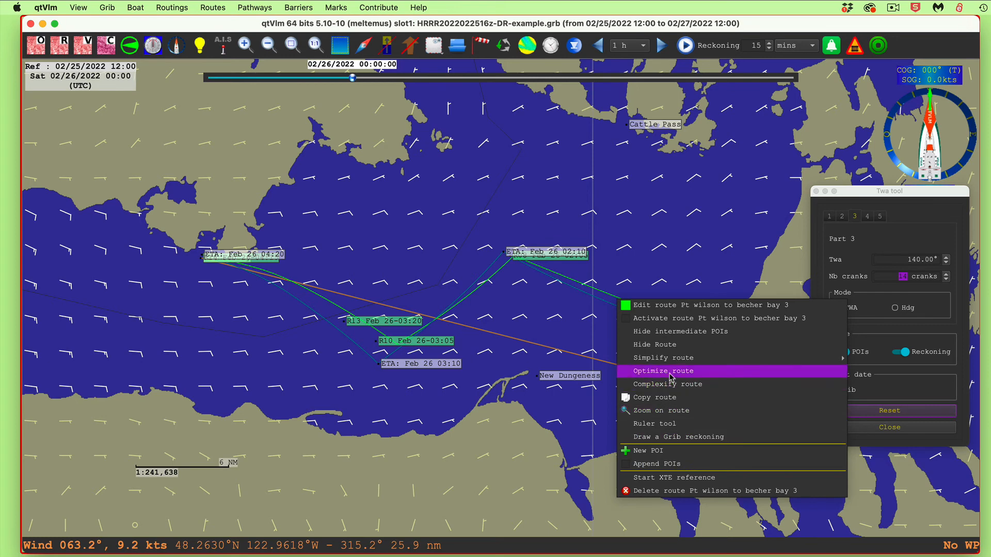
click(671, 345)
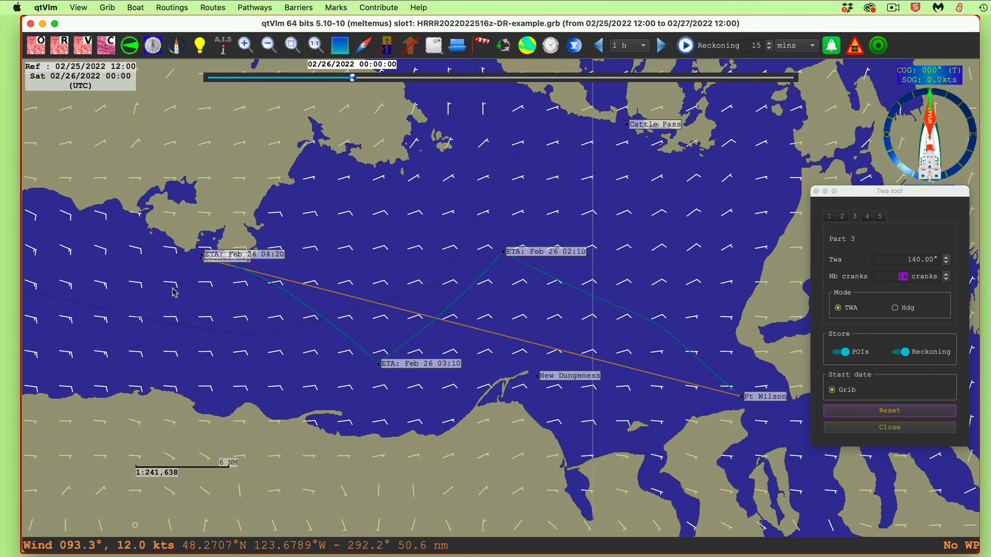
Set the grib date to 02/26/2022 04:20 from the reckoning's final ETA mark at Becher Bay
scroll(172, 288, up, 1)
scroll(212, 263, up, 3)
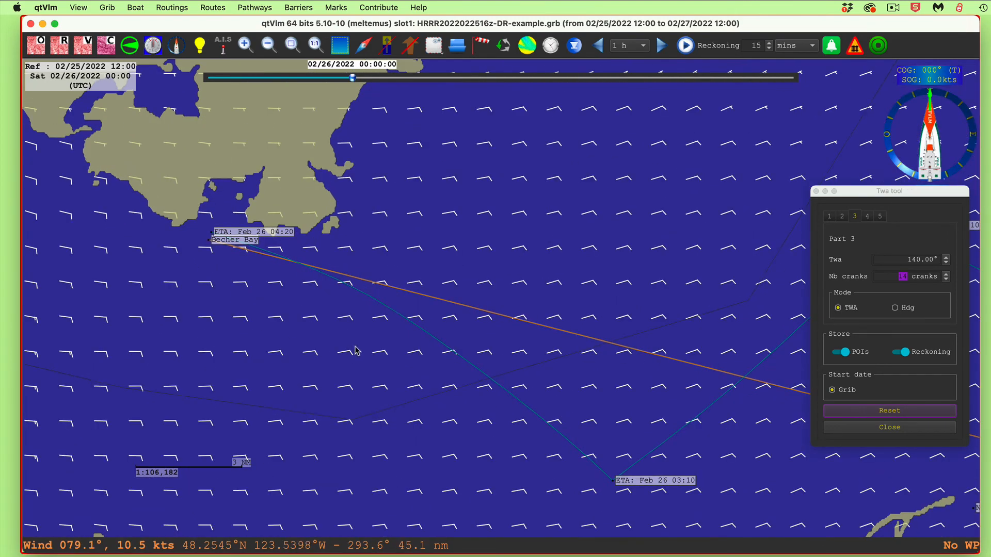
scroll(340, 314, down, 2)
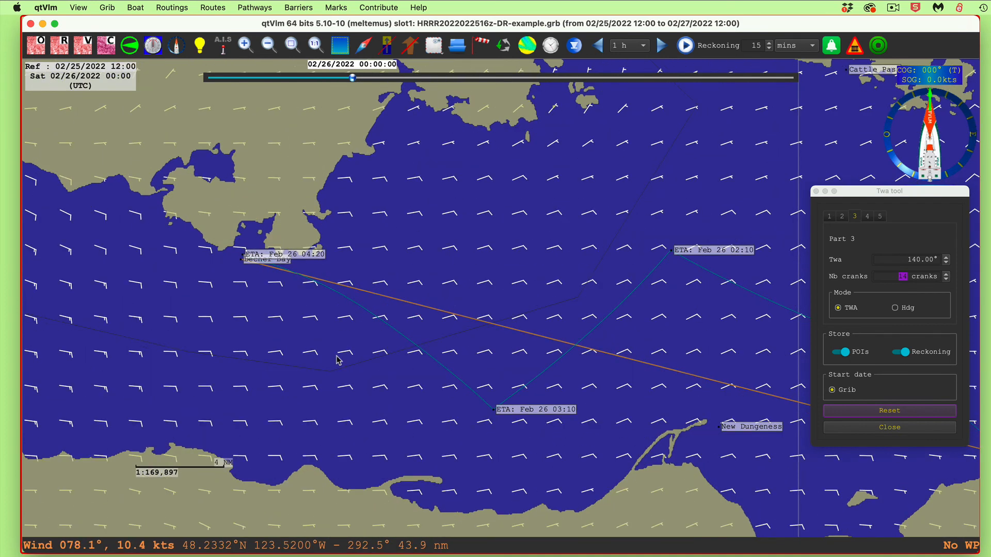
scroll(338, 360, up, 1)
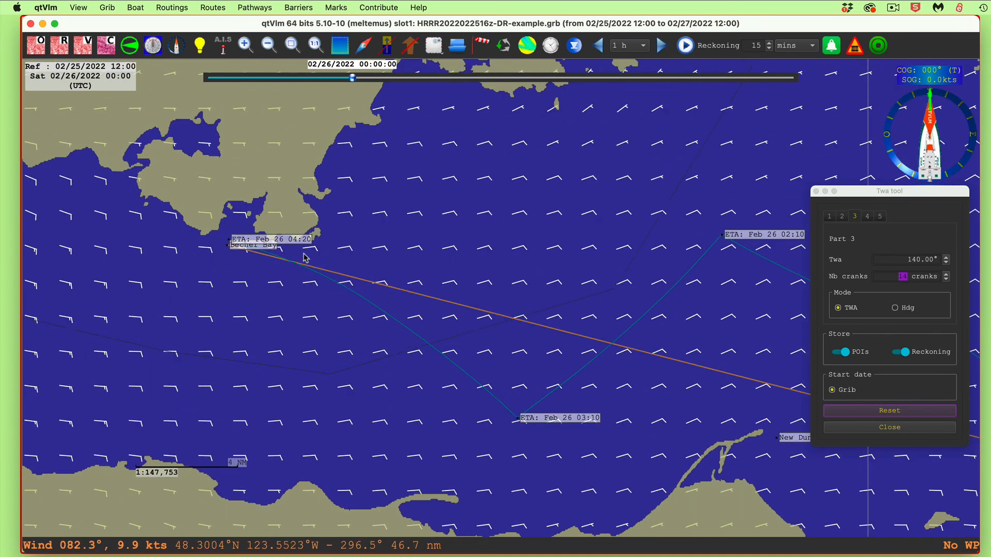
right_click(278, 243)
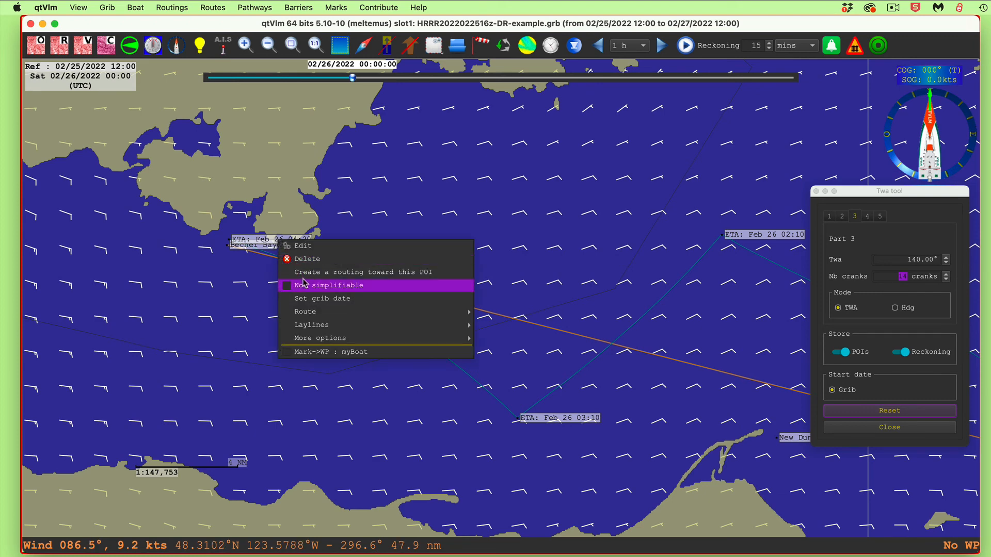
click(377, 226)
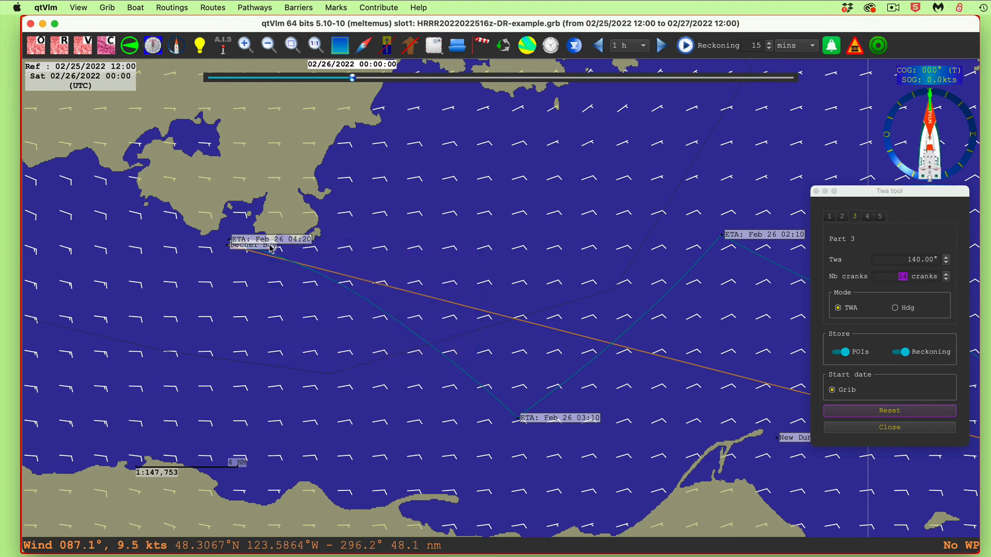
mouse_move(305, 242)
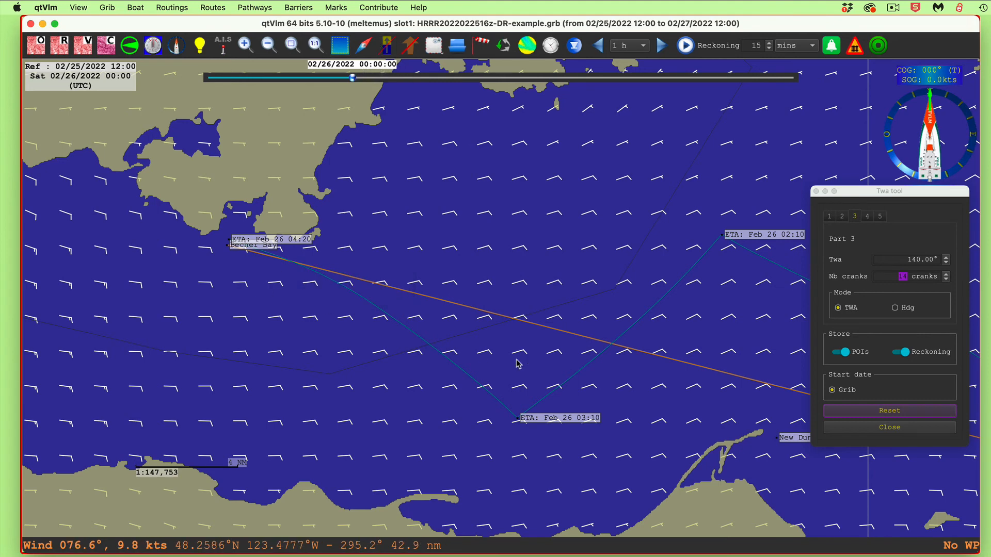
right_click(288, 244)
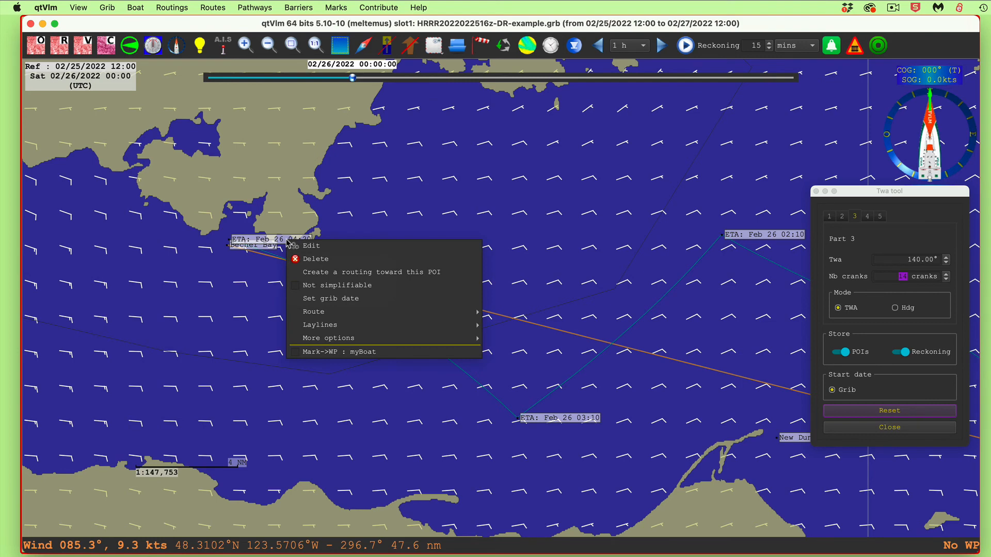
click(346, 299)
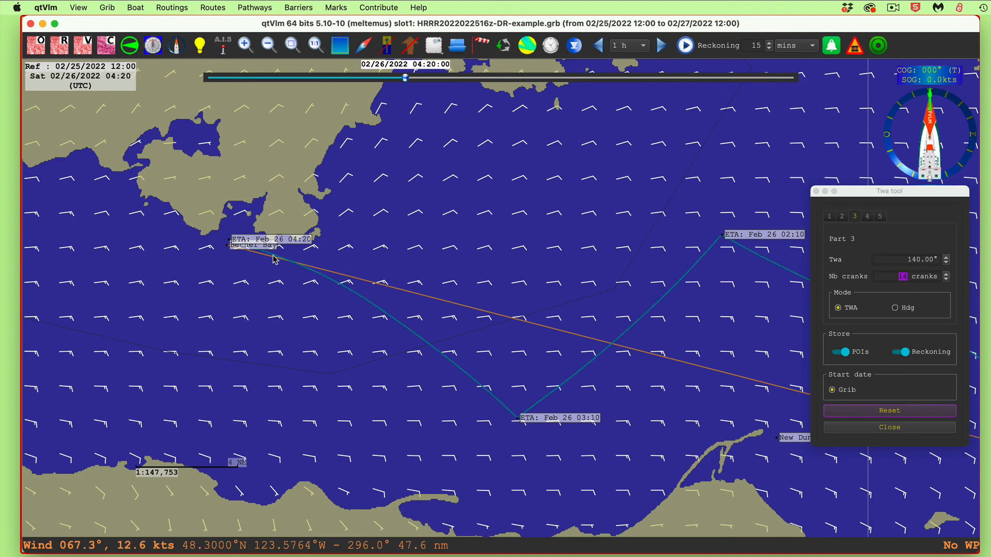
Advance the wind forecast to 07:20 in 1 h steps and return it to 04:20 to examine the wind changes
click(662, 47)
click(662, 47)
click(661, 47)
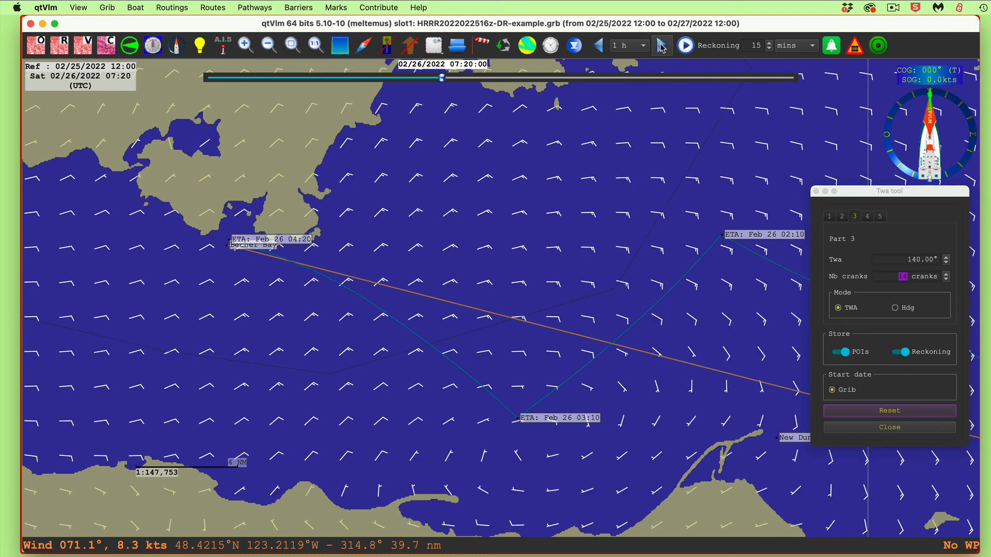
click(661, 47)
click(598, 47)
click(597, 47)
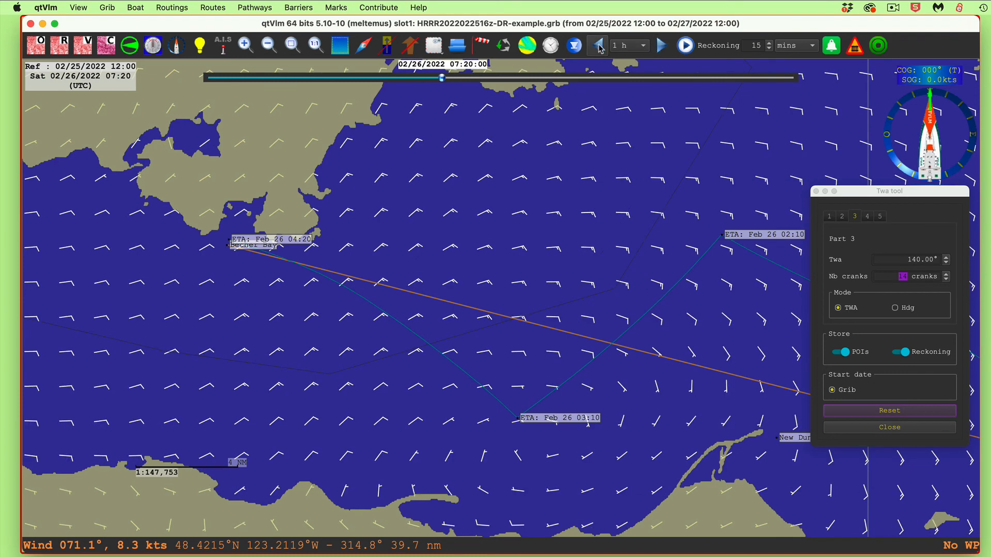
click(597, 47)
click(597, 47)
Set the grib time step to 15 mn and step the wind forecast back to 02/25/2022 23:50
click(642, 46)
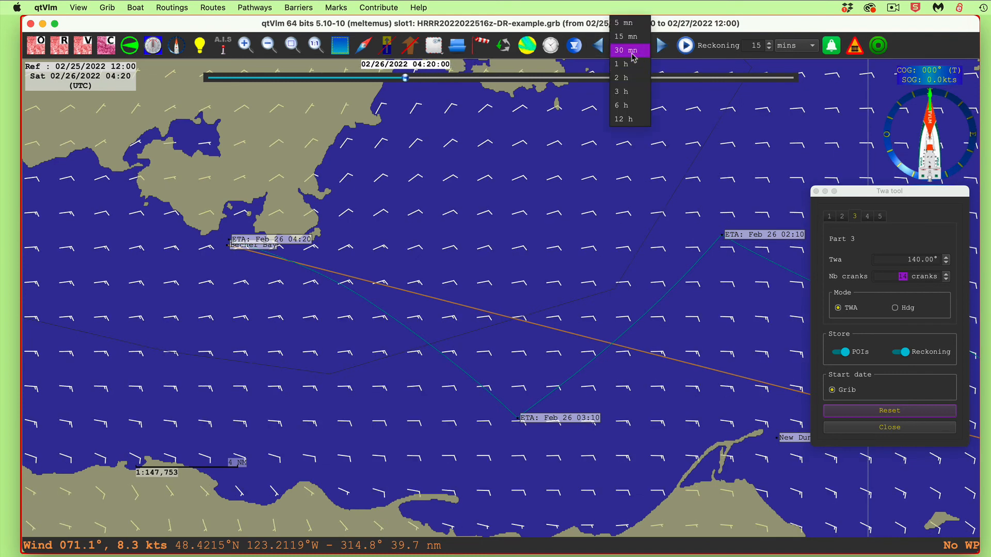
click(636, 36)
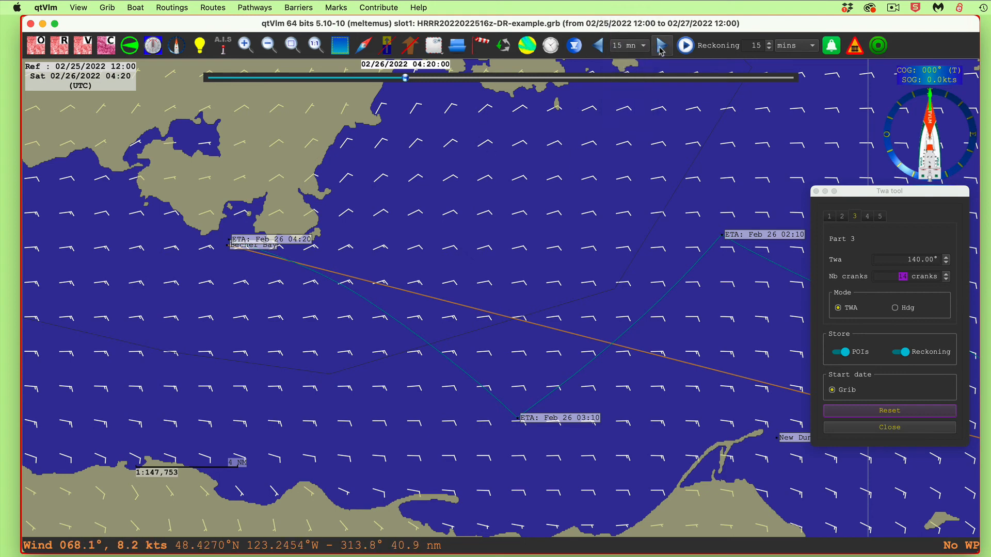
click(599, 45)
click(598, 45)
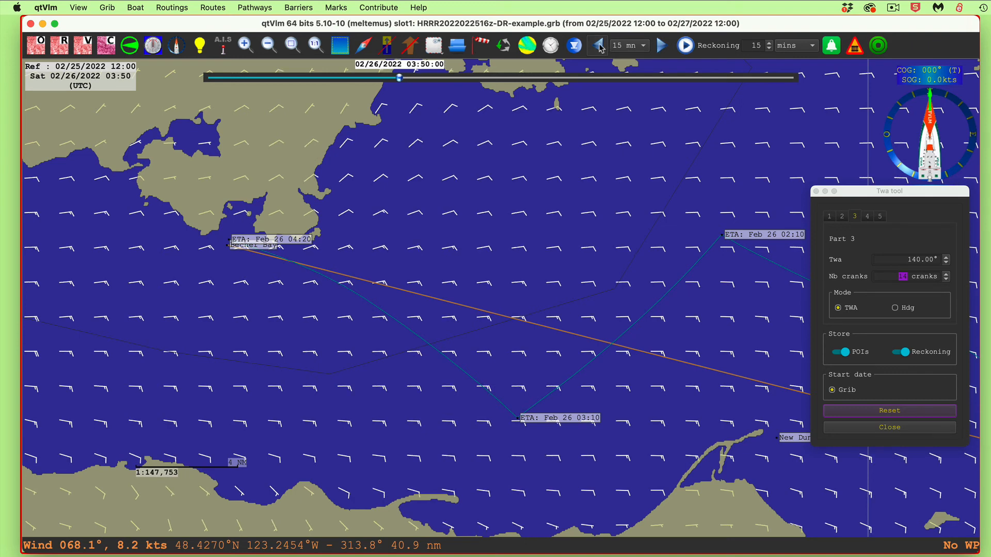
click(598, 46)
click(598, 45)
click(599, 45)
click(599, 45)
click(599, 45)
click(599, 46)
click(599, 45)
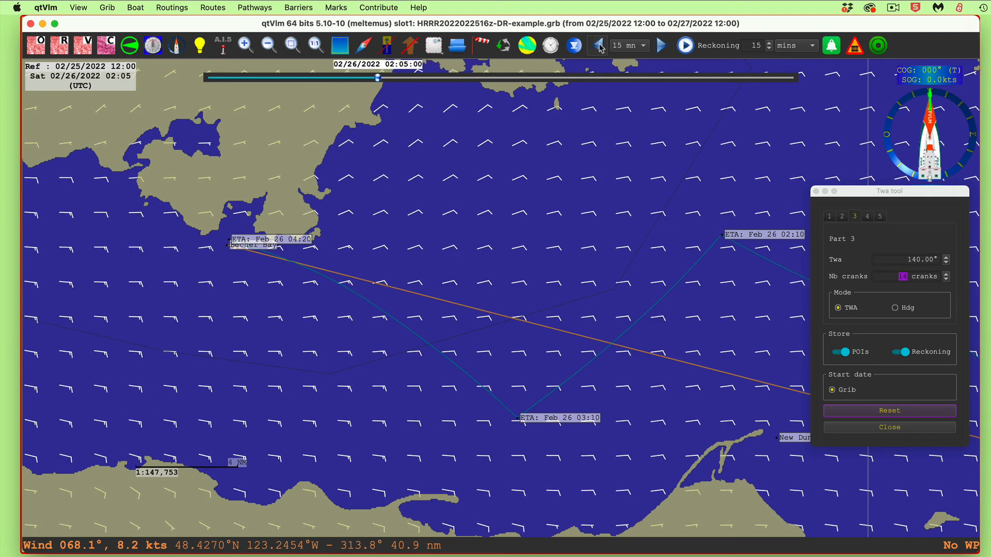
click(598, 45)
click(599, 46)
click(599, 46)
click(599, 46)
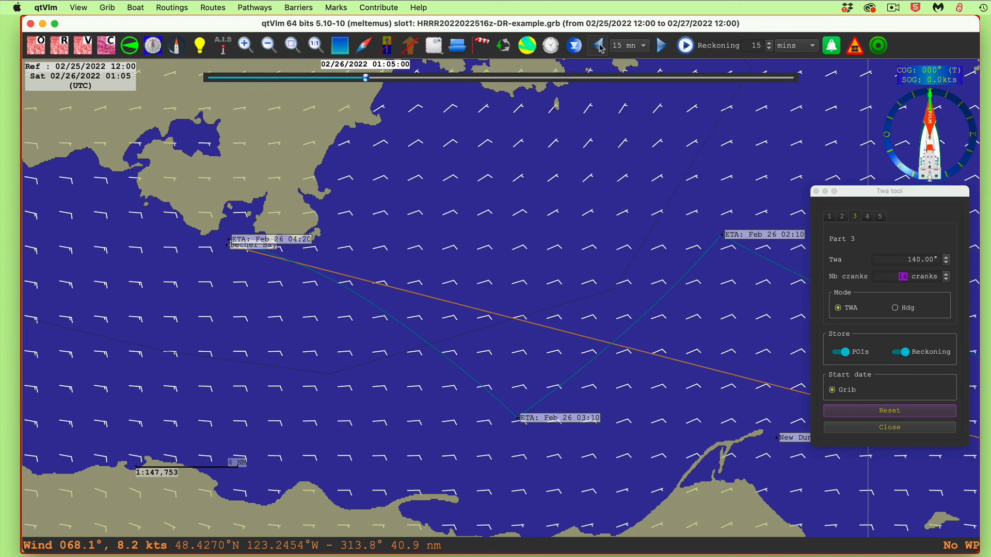
click(598, 45)
click(598, 45)
click(599, 45)
click(598, 46)
click(598, 46)
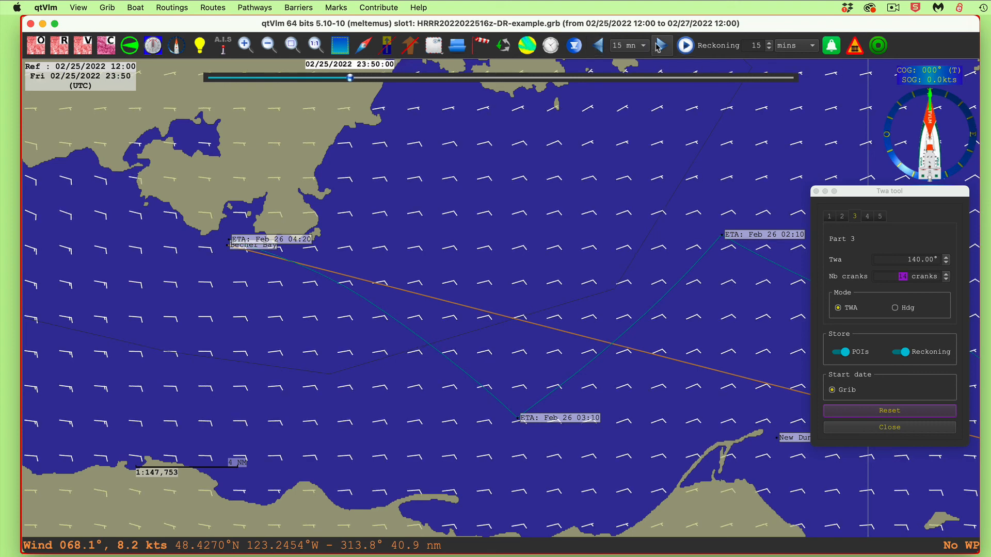
Step the wind forecast forward in 15-minute steps to 02/26/2022 04:05 to examine the wind along the track
click(661, 45)
click(661, 46)
click(662, 45)
click(662, 46)
click(662, 46)
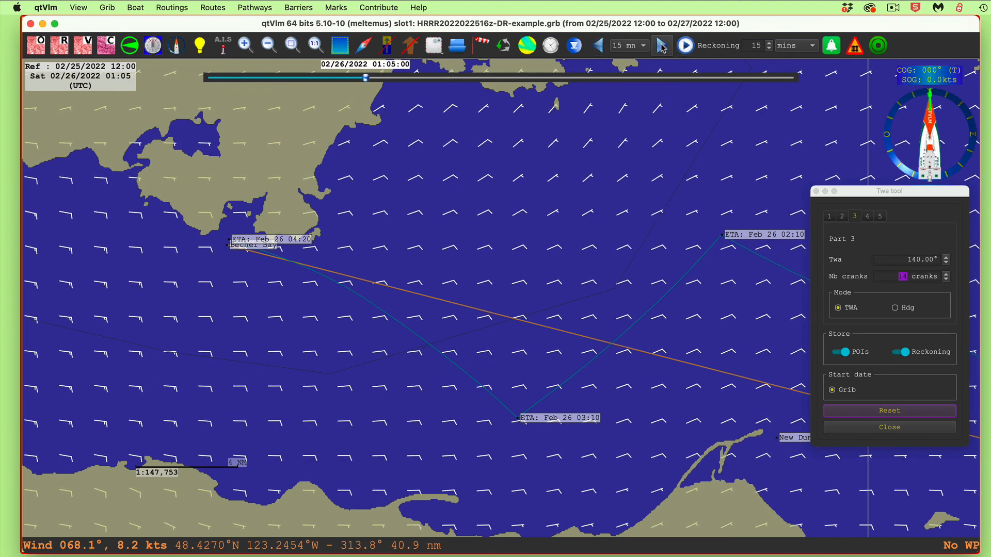
click(662, 46)
click(662, 45)
click(662, 45)
click(662, 45)
click(662, 46)
click(661, 46)
click(661, 46)
click(661, 46)
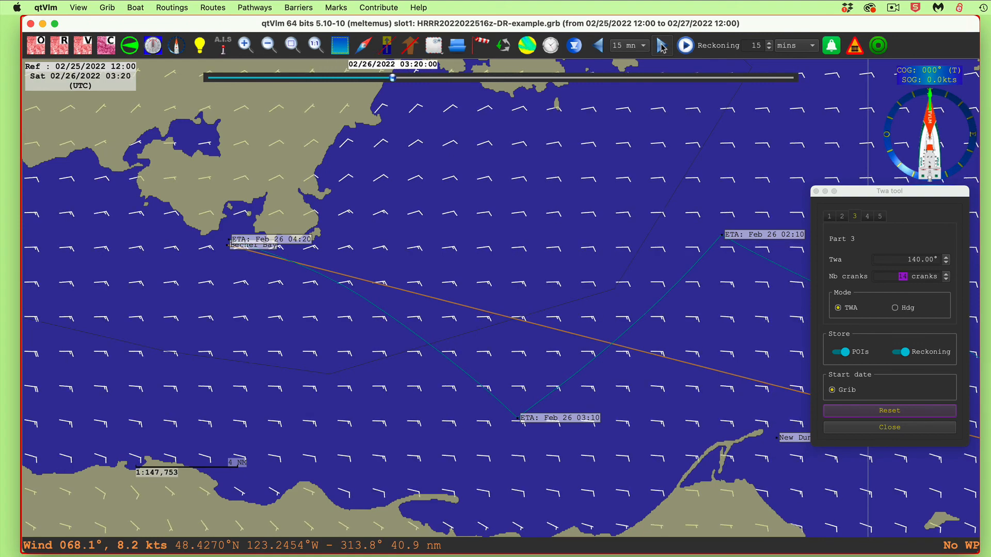
click(662, 45)
double_click(662, 45)
click(662, 45)
scroll(401, 261, up, 1)
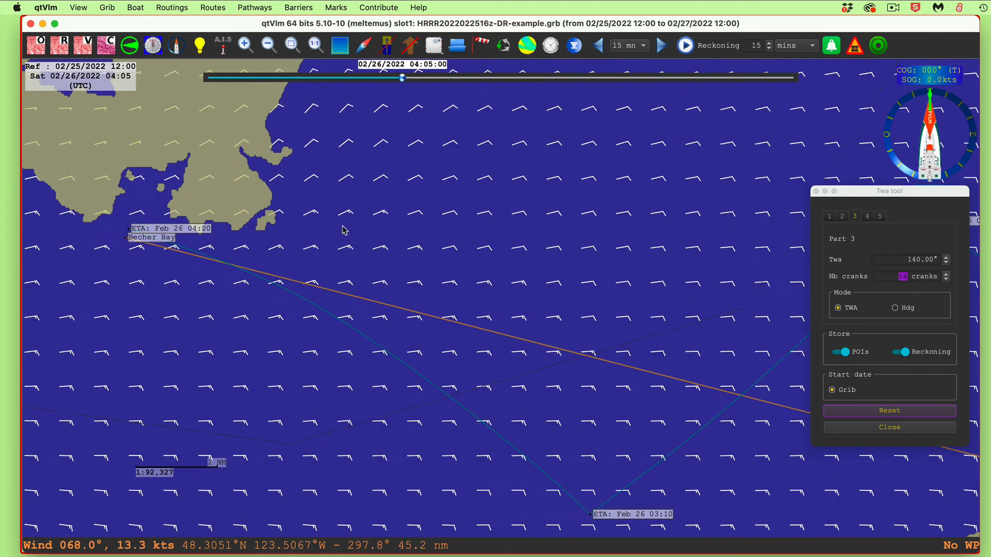
Examine the wind around Becher Bay while stepping the forecast back in 15-minute steps to 02/26/2022 01:50
drag(343, 228, 644, 262)
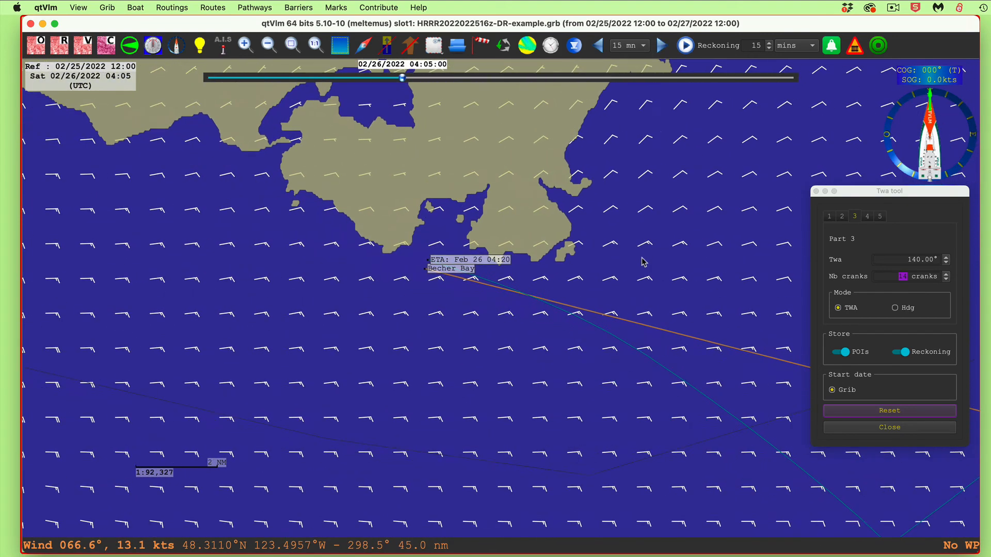
click(598, 47)
click(598, 47)
click(598, 46)
click(599, 47)
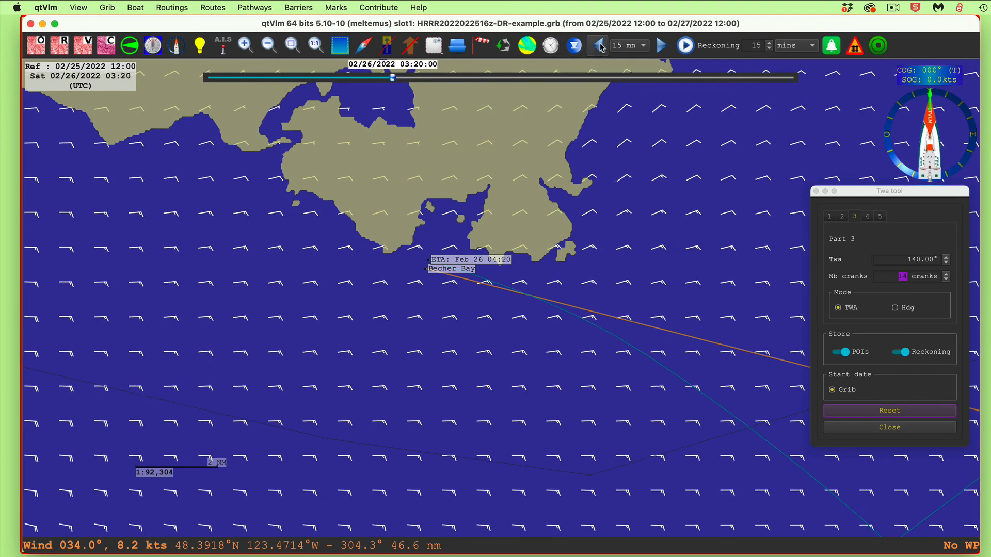
click(600, 46)
click(600, 47)
click(601, 46)
click(601, 46)
click(600, 47)
Reset the three-part reckoning to remove its track and ETA marks, and close the Twa tool
drag(652, 341, 465, 288)
scroll(465, 288, down, 3)
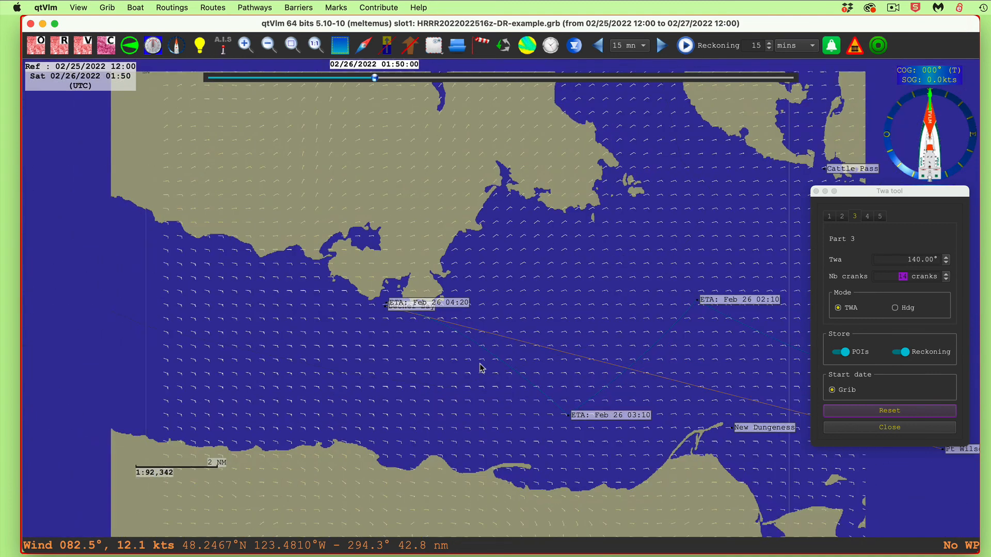
scroll(481, 368, up, 2)
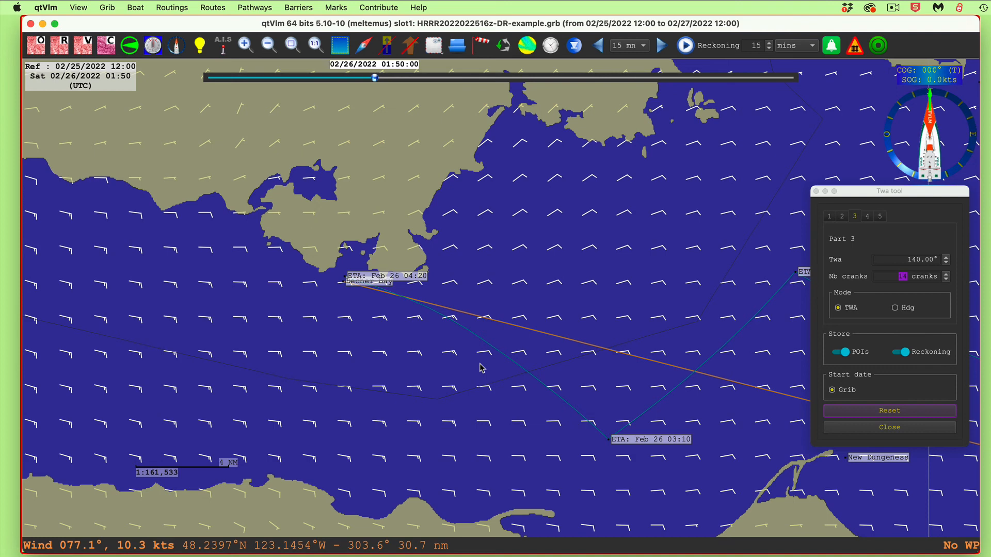
scroll(575, 268, down, 3)
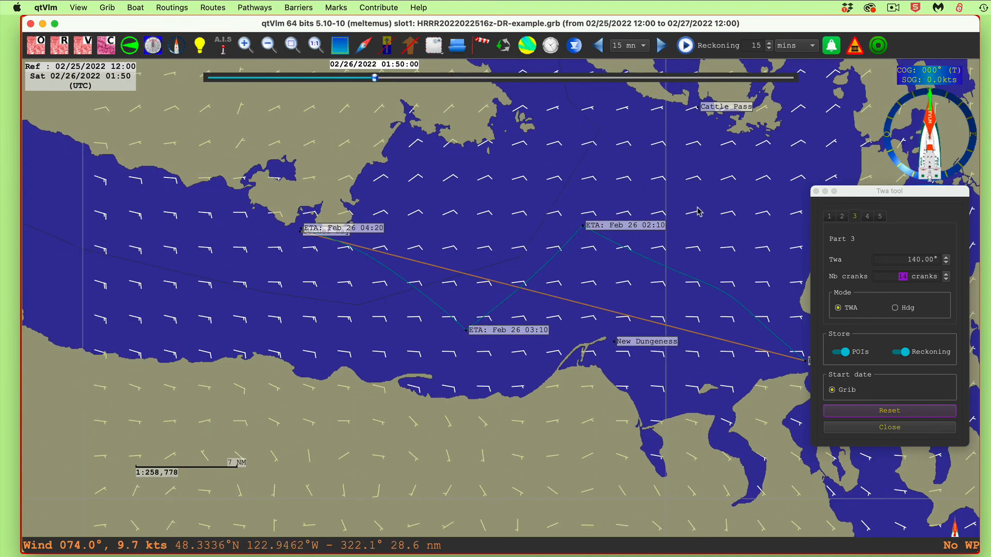
drag(697, 173, 504, 167)
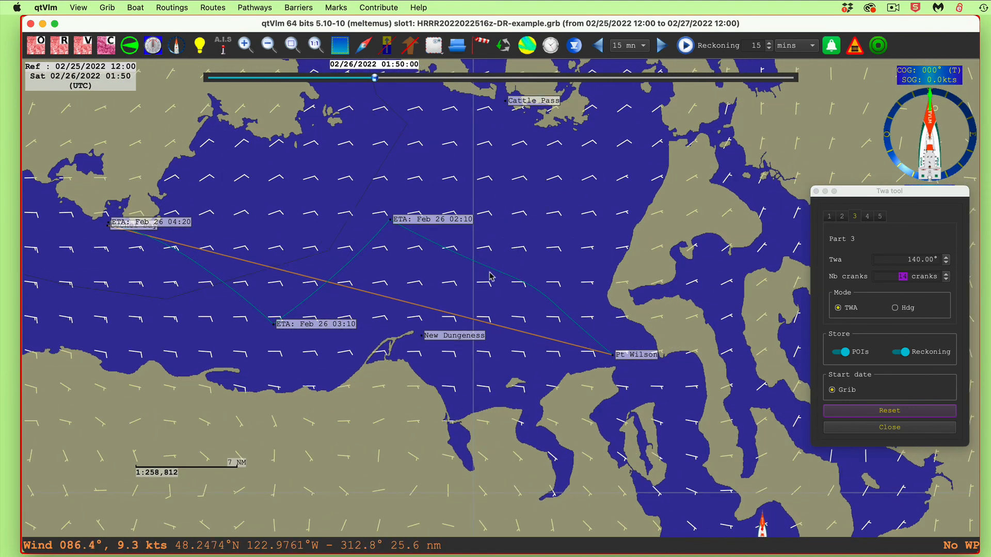
click(889, 411)
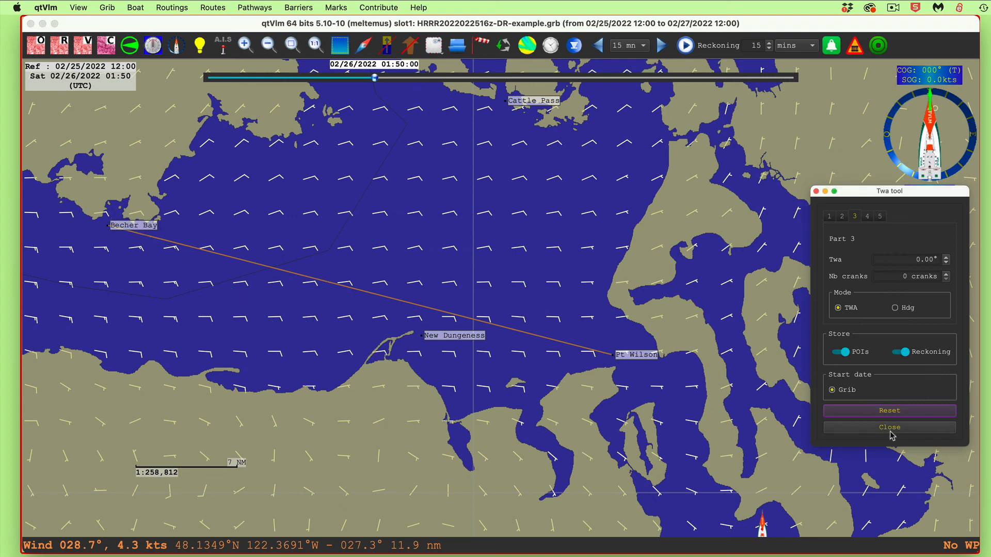
click(890, 428)
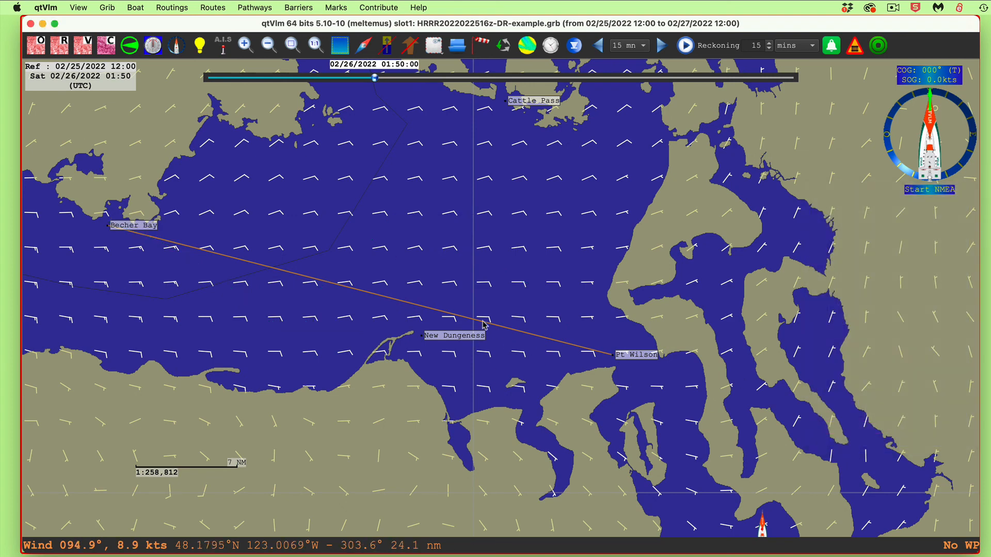
Remove the line connecting the Pt Wilson mark with Becher Bay
right_click(635, 355)
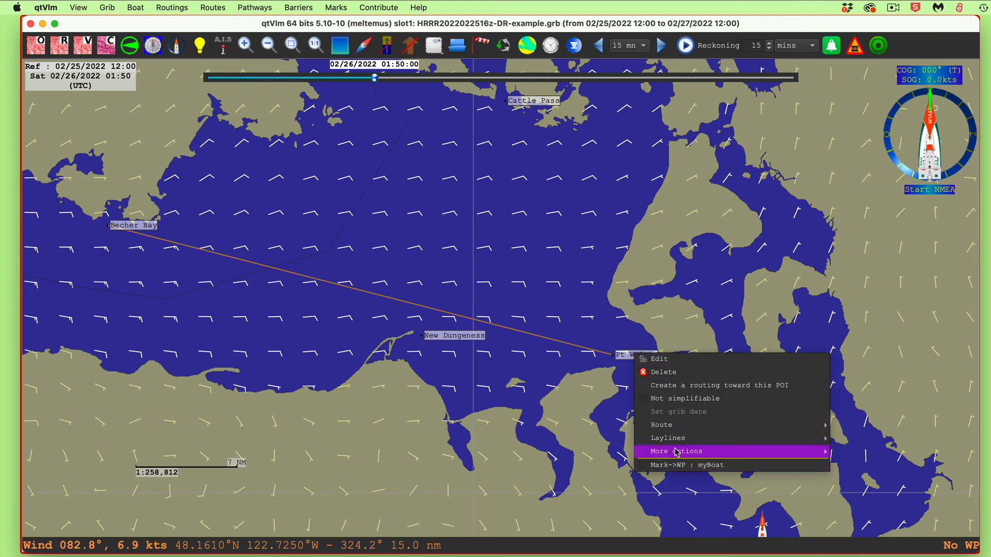
mouse_move(676, 427)
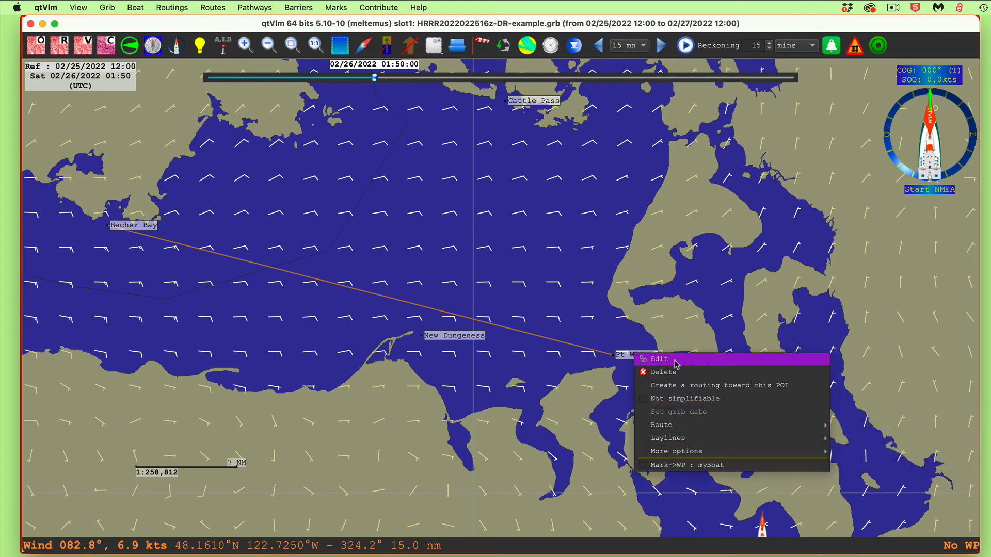
mouse_move(676, 452)
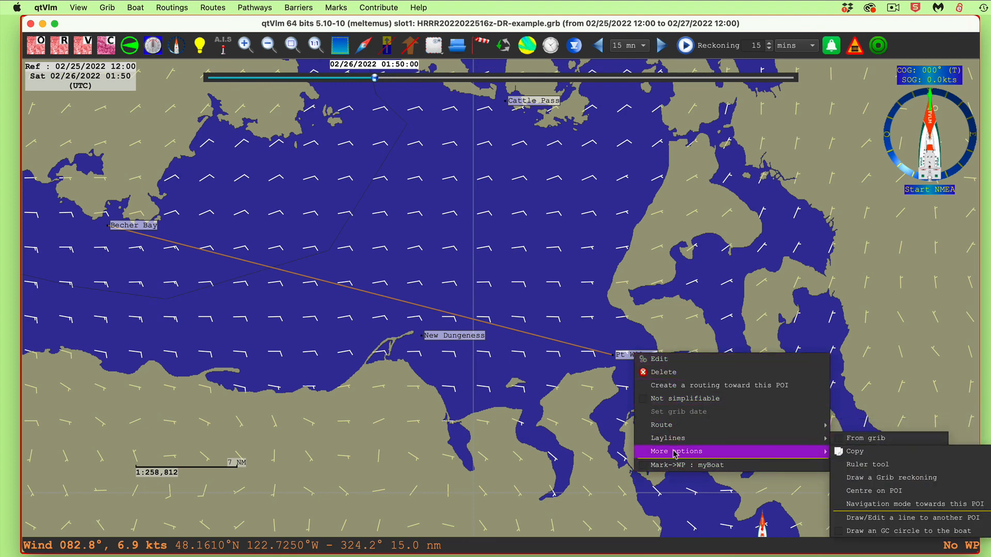
click(869, 519)
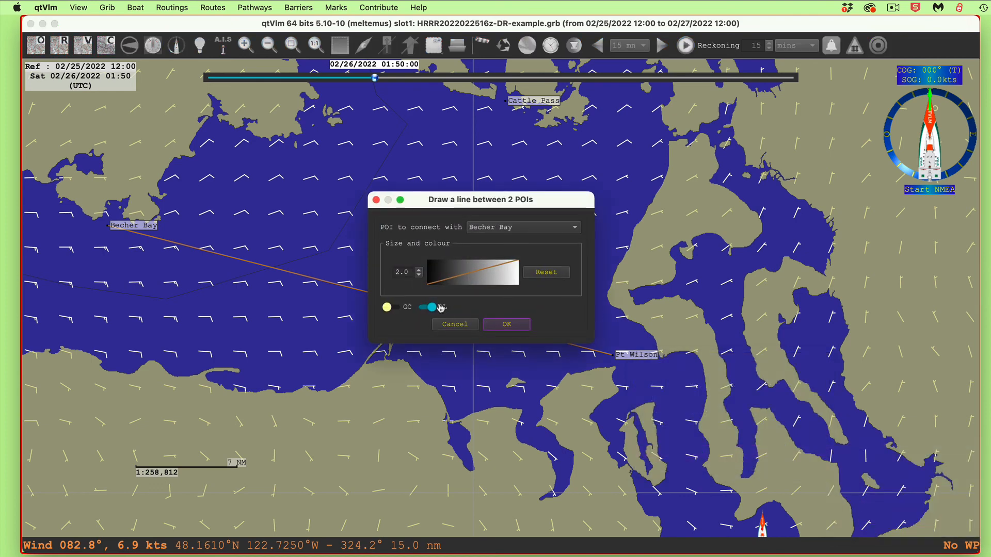
click(506, 325)
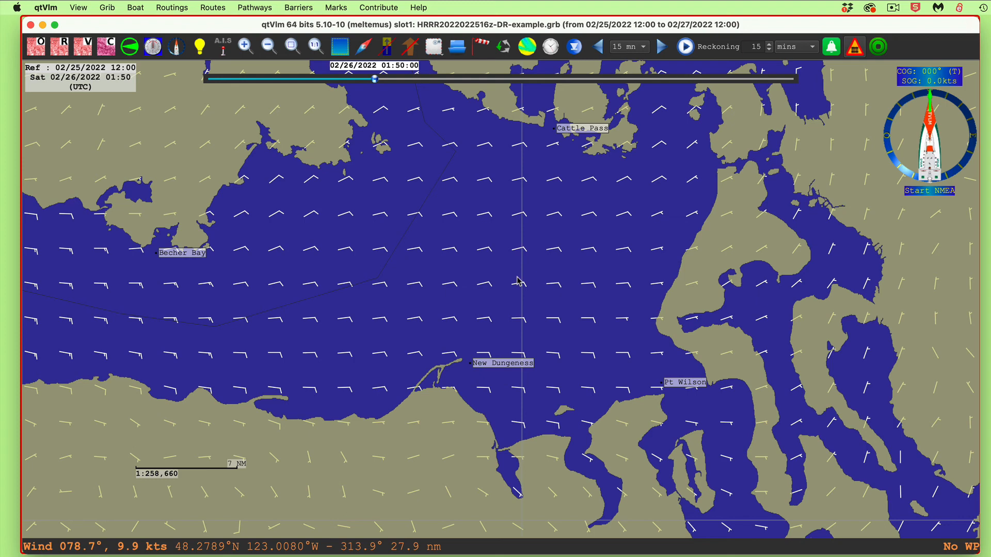
Examine the engine-use speed threshold and the speed with engine in the boat settings, and close the settings
drag(519, 282, 618, 334)
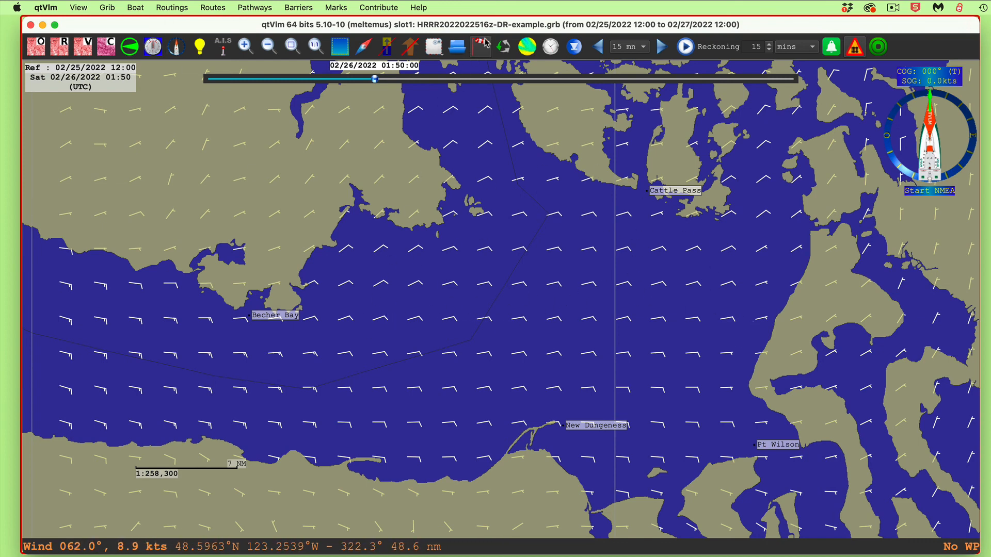
click(139, 8)
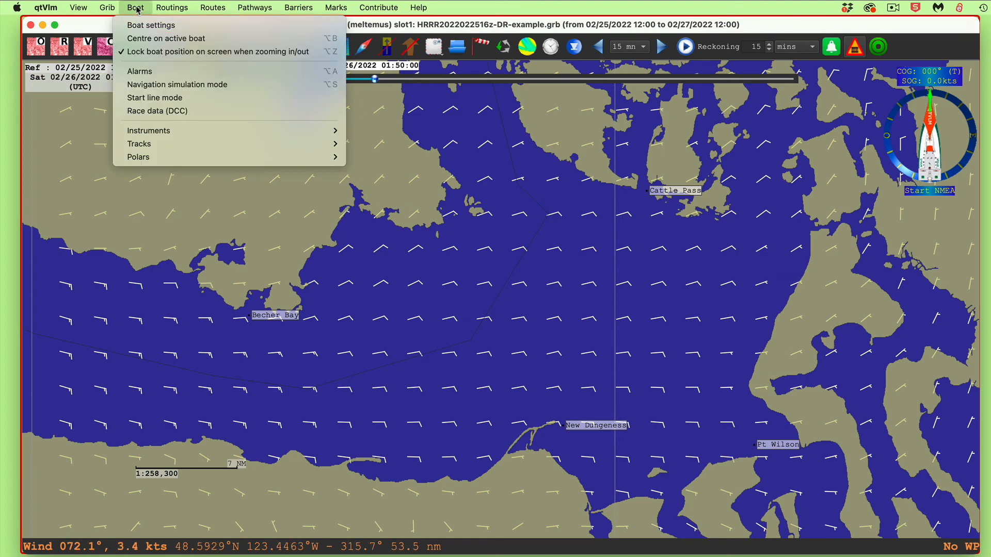
click(138, 27)
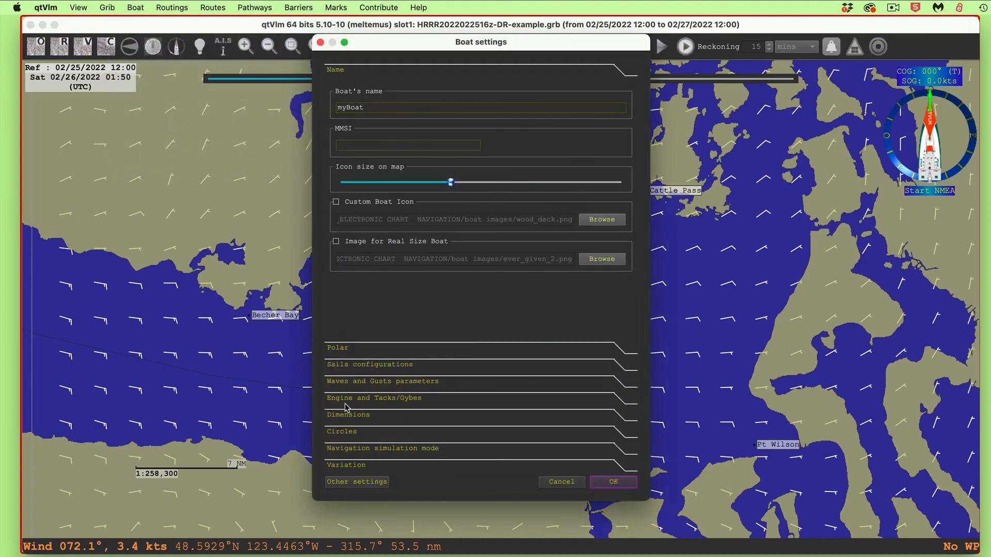
click(346, 399)
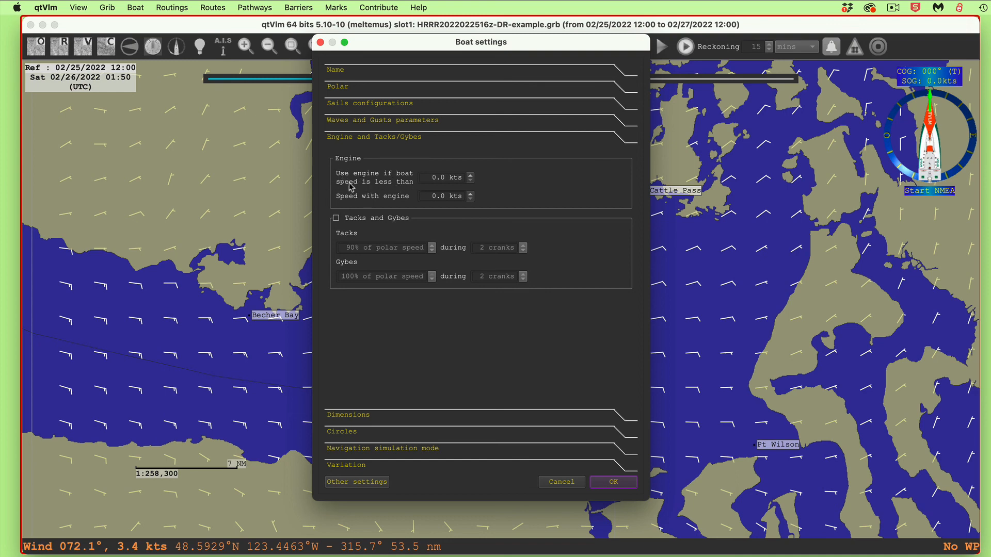
drag(439, 176, 451, 176)
click(507, 176)
click(421, 197)
click(613, 485)
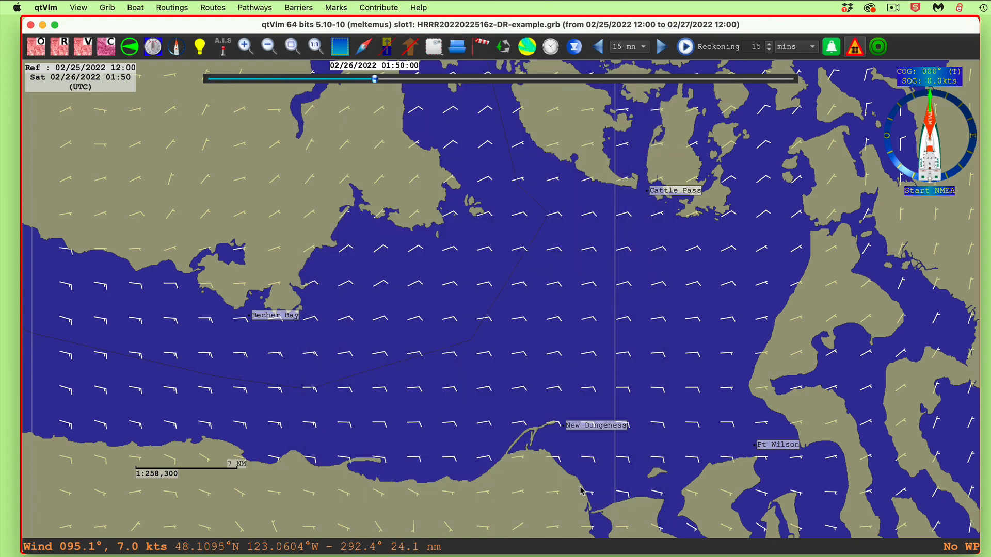
Add one red circle at a distance of 1.0000 NM around the New Dungeness mark
scroll(551, 377, up, 1)
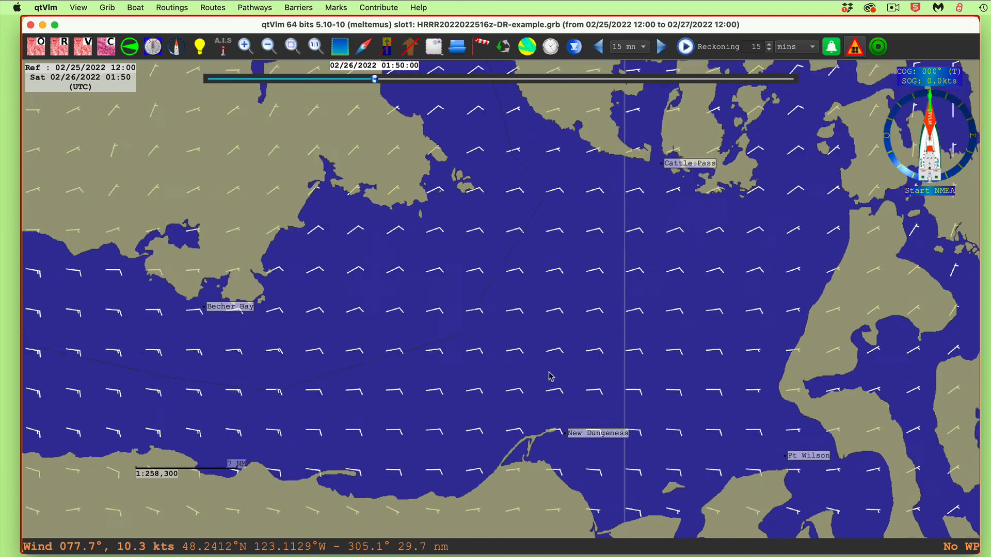
scroll(574, 382, up, 1)
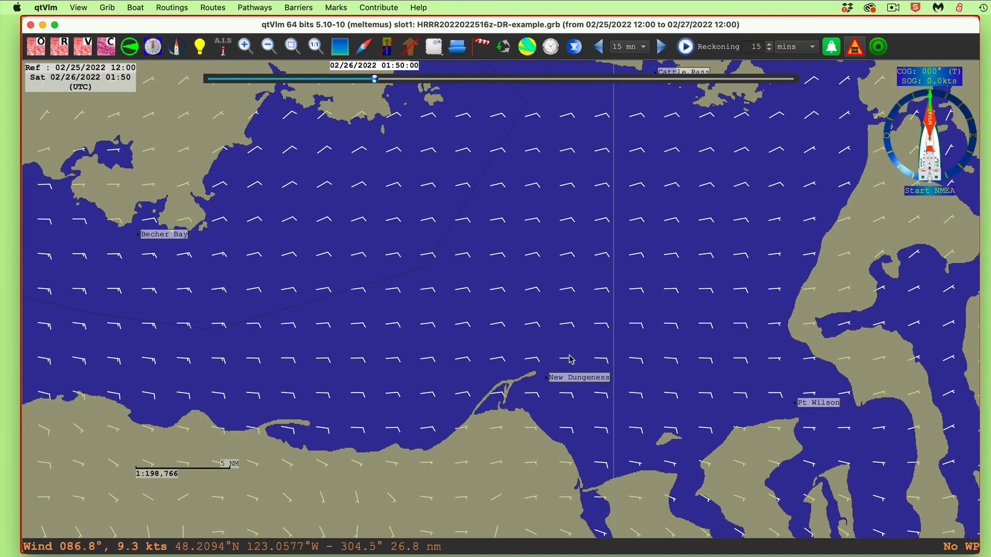
right_click(568, 381)
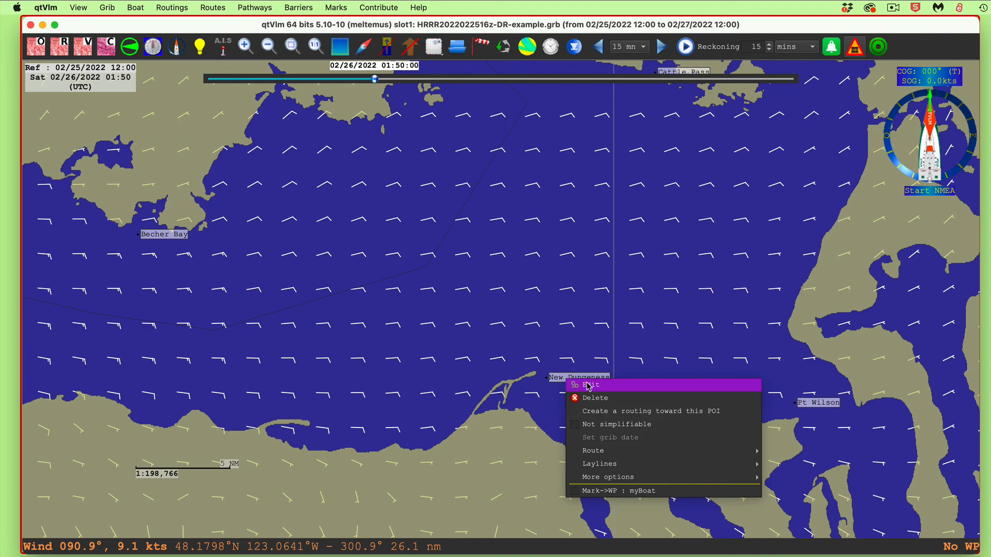
click(588, 385)
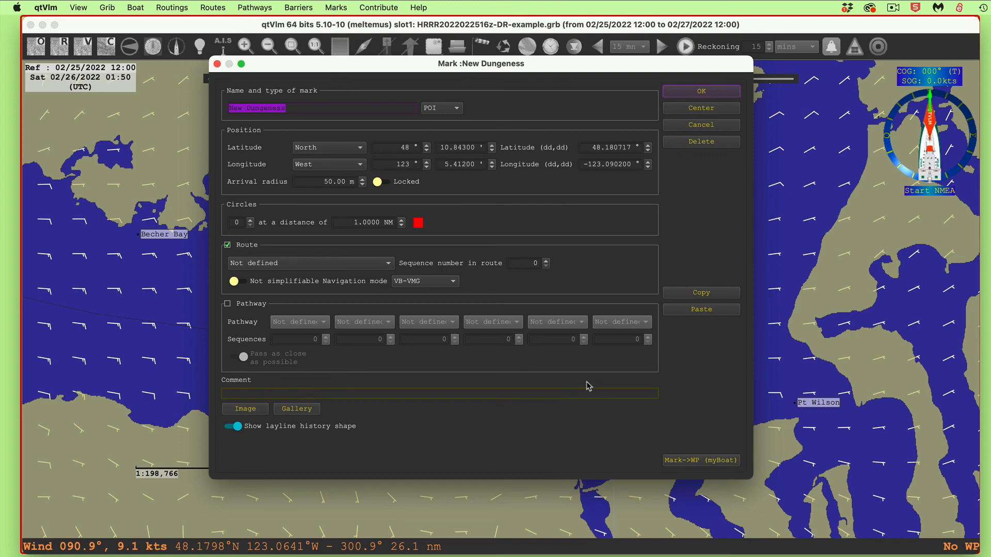
click(250, 219)
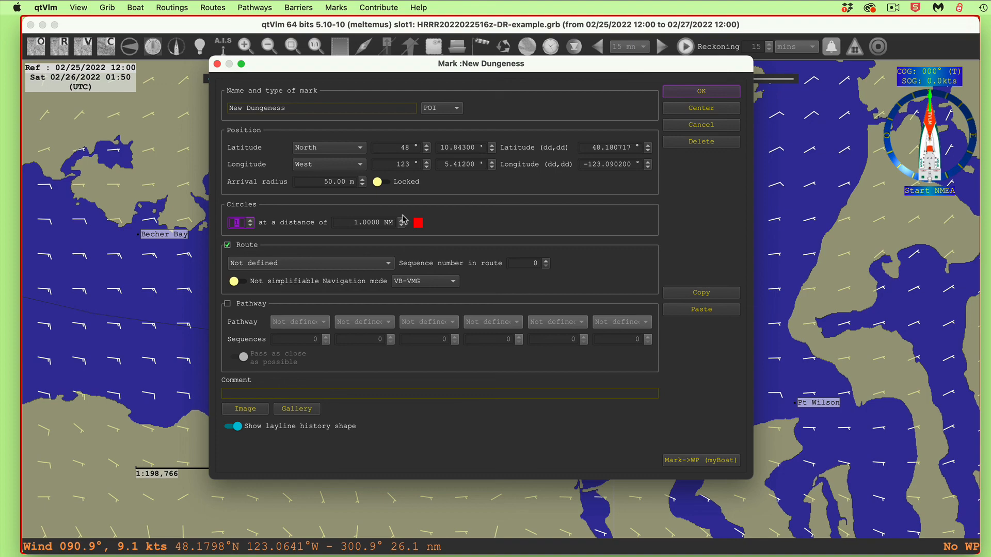
click(699, 92)
Start a Grib reckoning from New Dungeness with part 1 in Hdg mode at 0.00° for 2 cranks
scroll(570, 326, up, 5)
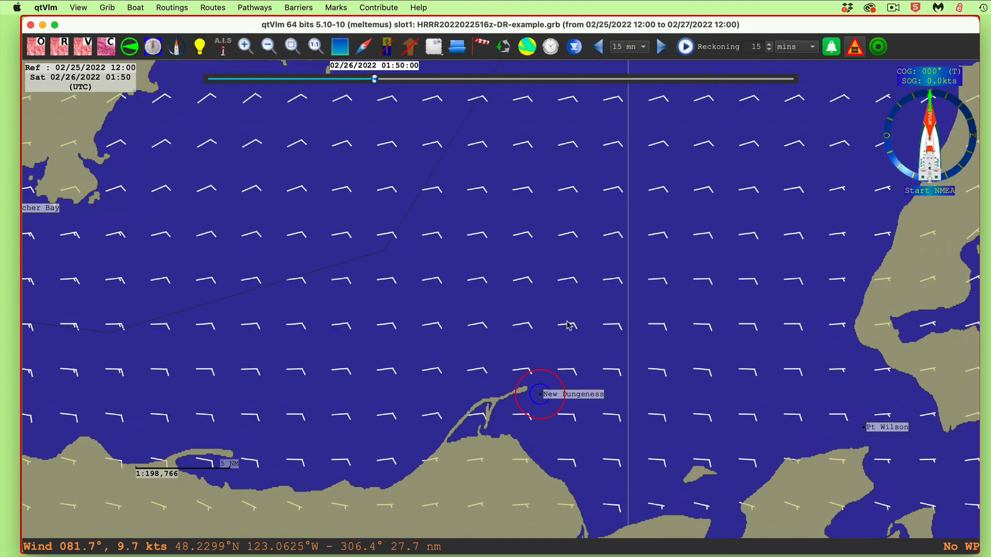
scroll(661, 325, up, 3)
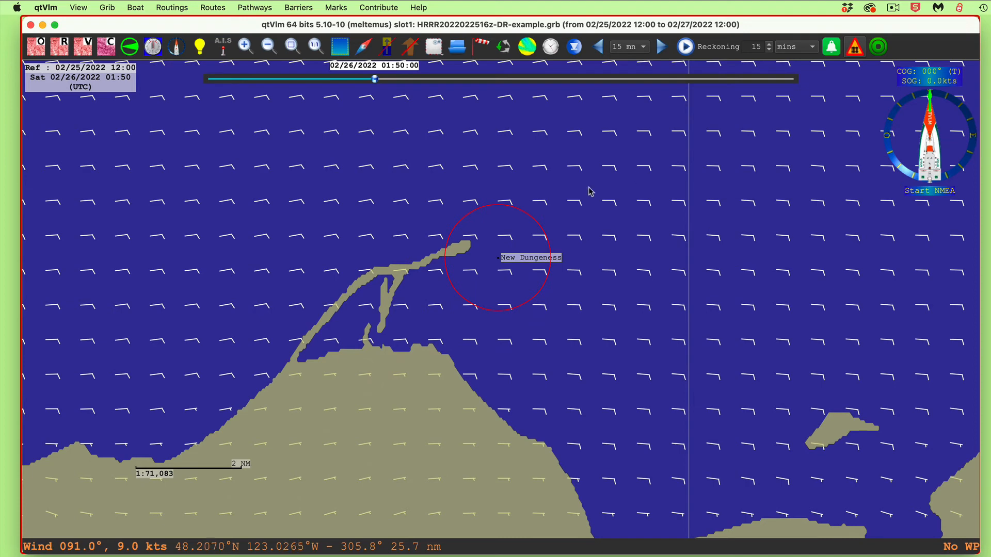
right_click(524, 259)
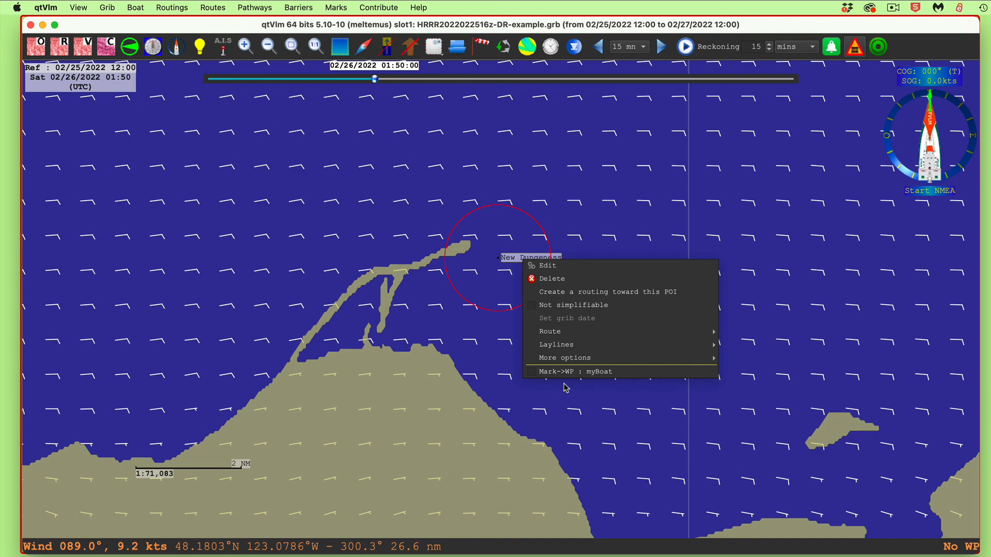
mouse_move(598, 359)
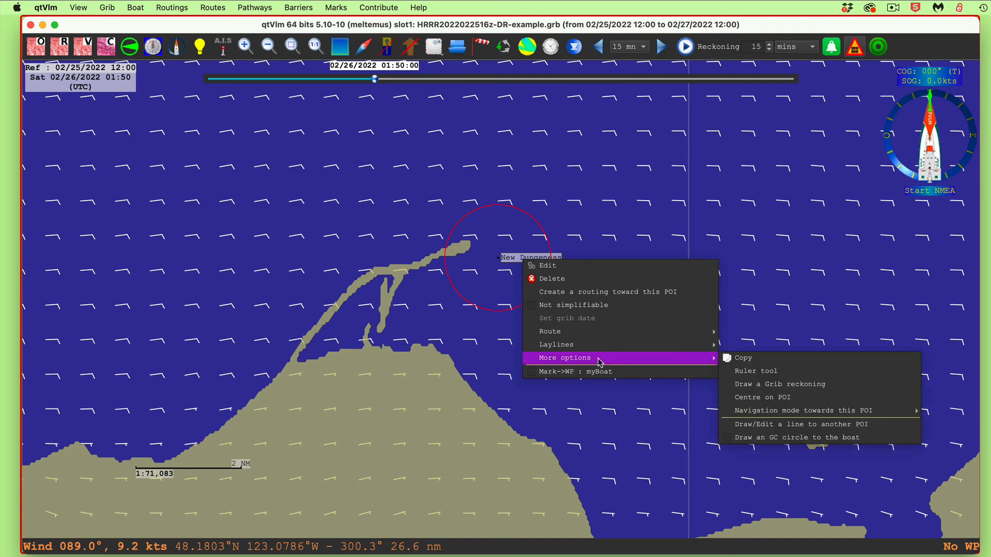
click(764, 388)
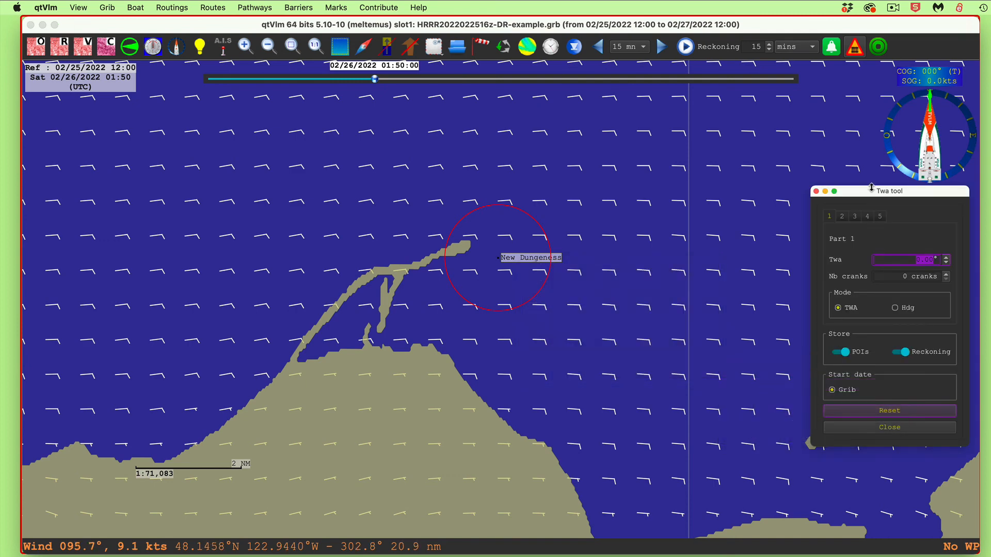
drag(871, 187, 671, 113)
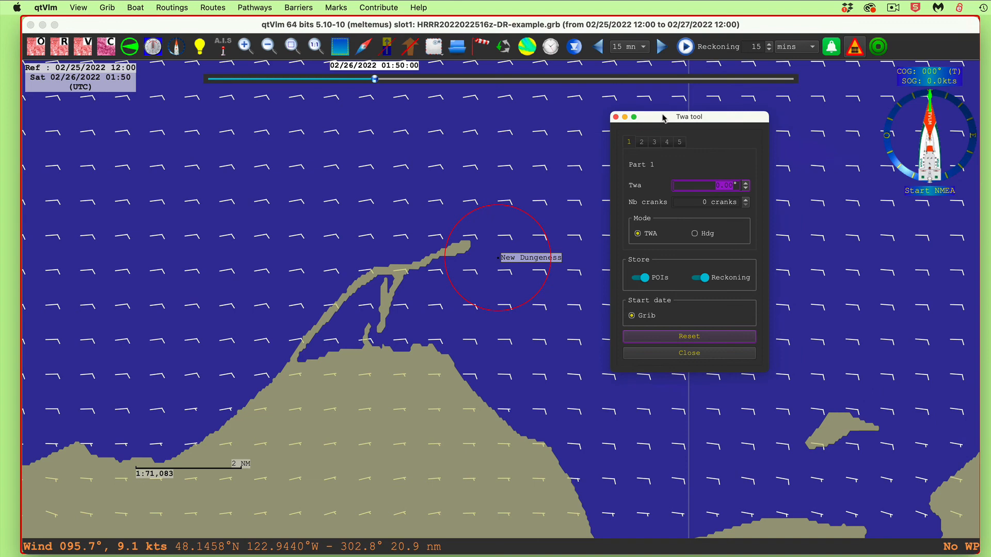
click(701, 235)
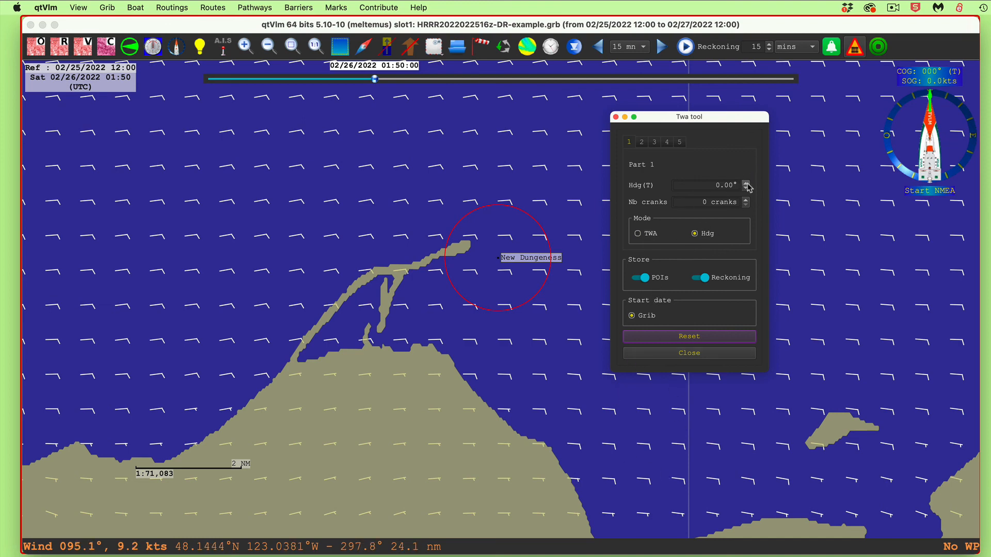
click(745, 200)
click(746, 199)
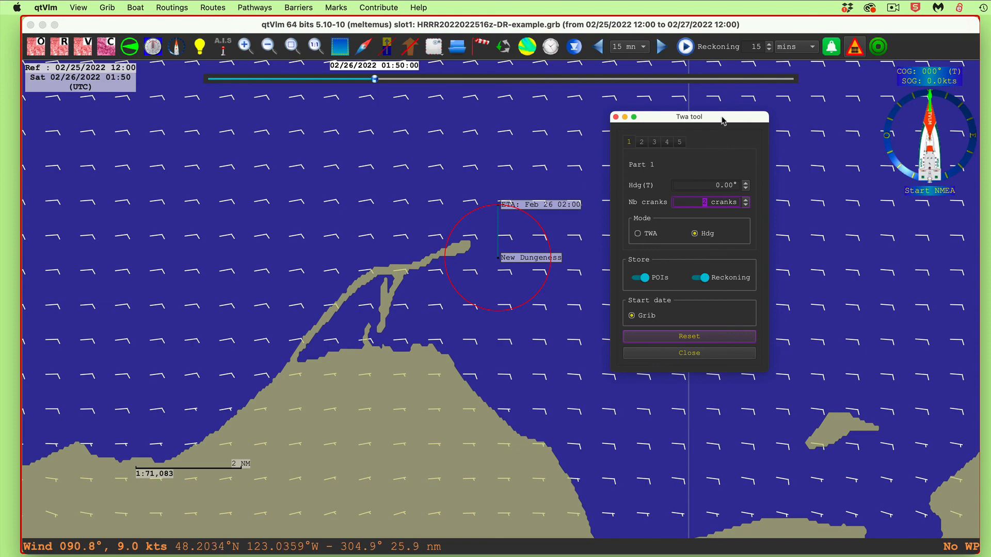
Extend part 1 of the New Dungeness reckoning to 11 cranks
drag(724, 118, 827, 139)
scroll(653, 340, down, 3)
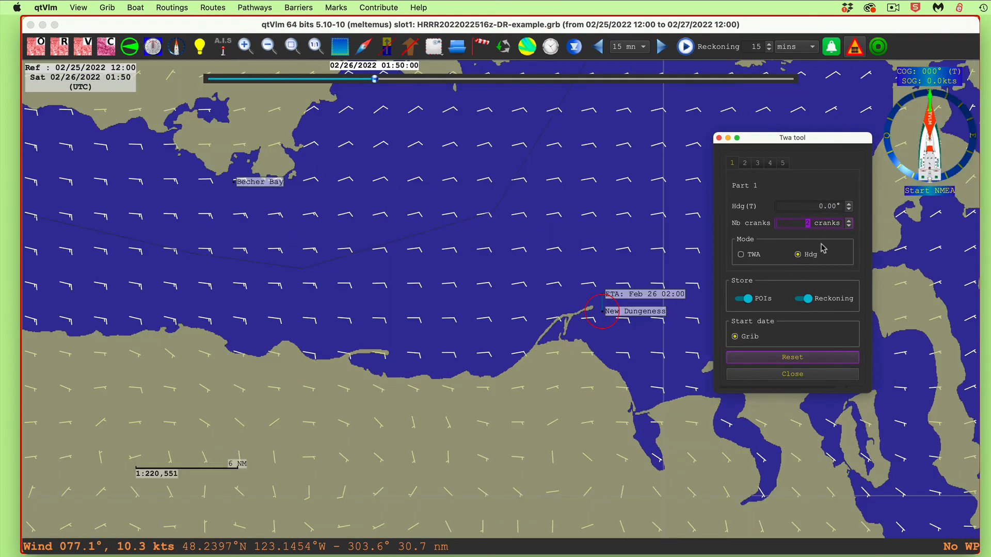
click(849, 222)
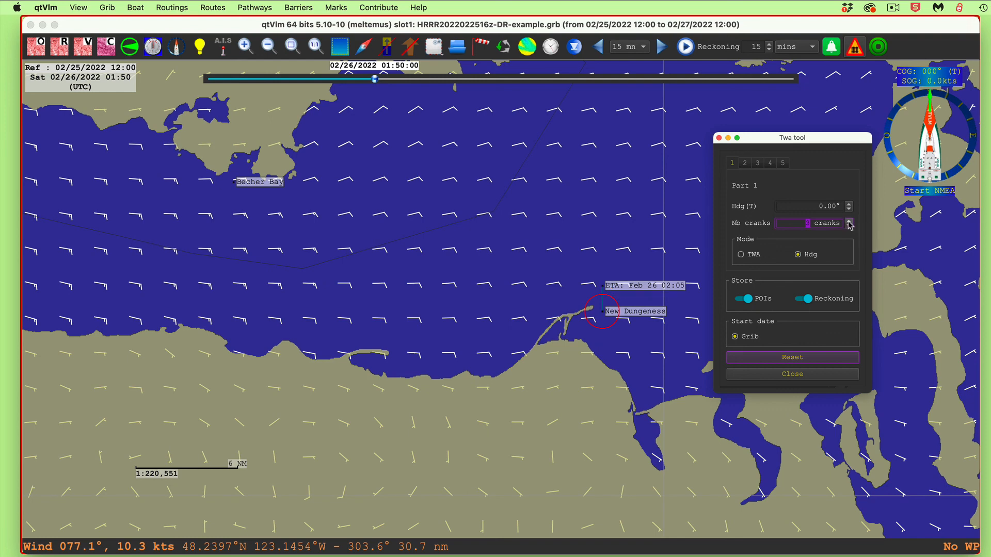
click(849, 222)
click(849, 222)
click(849, 222)
click(849, 221)
click(850, 222)
click(849, 222)
click(850, 222)
click(849, 222)
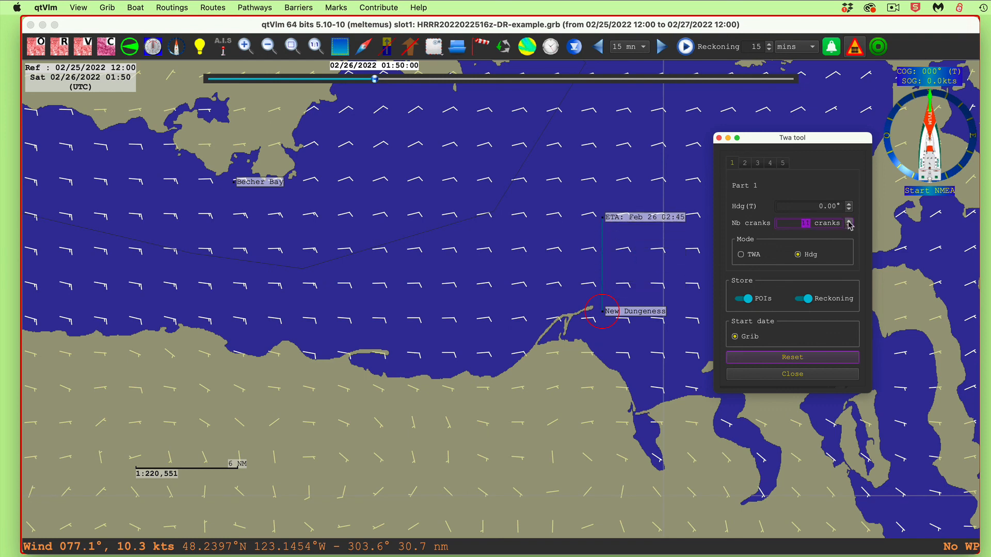
Try a 45° true heading for part 1 of the reckoning and return it to 0°
drag(802, 207, 856, 204)
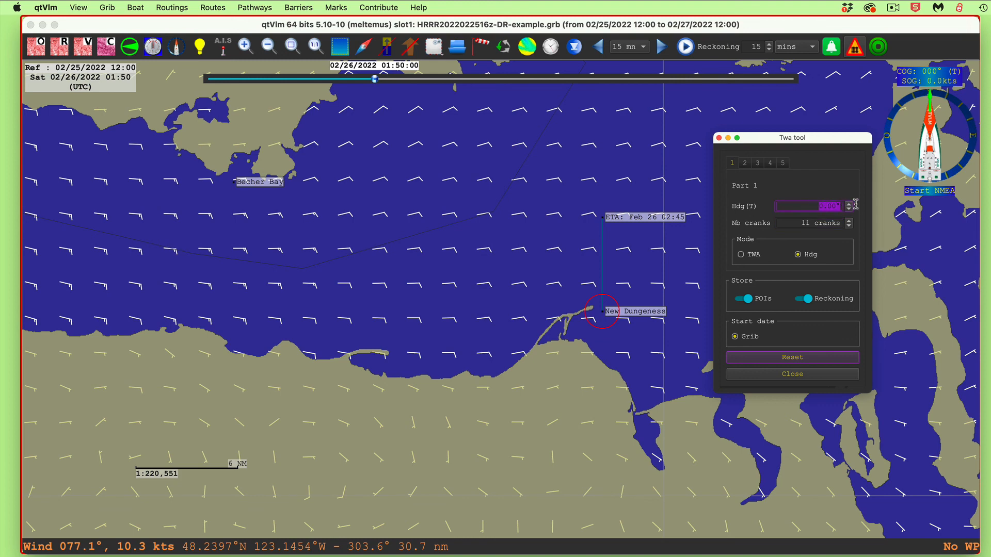
text(45)
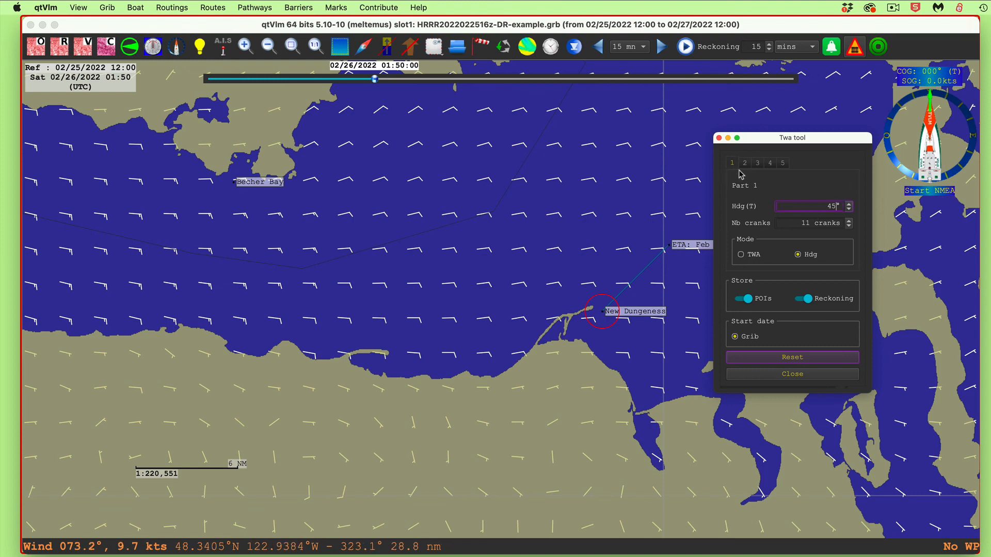
double_click(812, 205)
text(0)
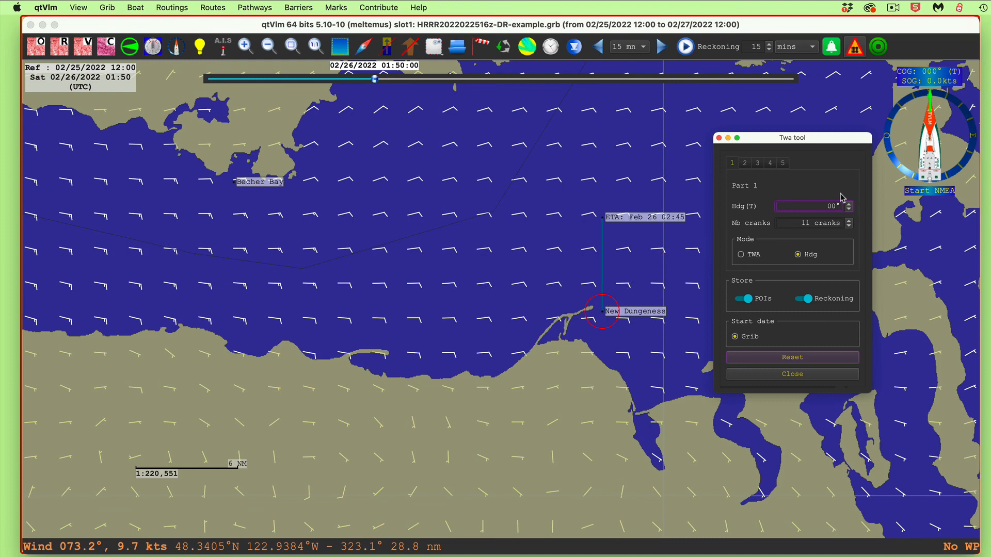
Add part 2 to the reckoning in TWA mode with a Twa of 45.00° for 11 cranks
click(745, 163)
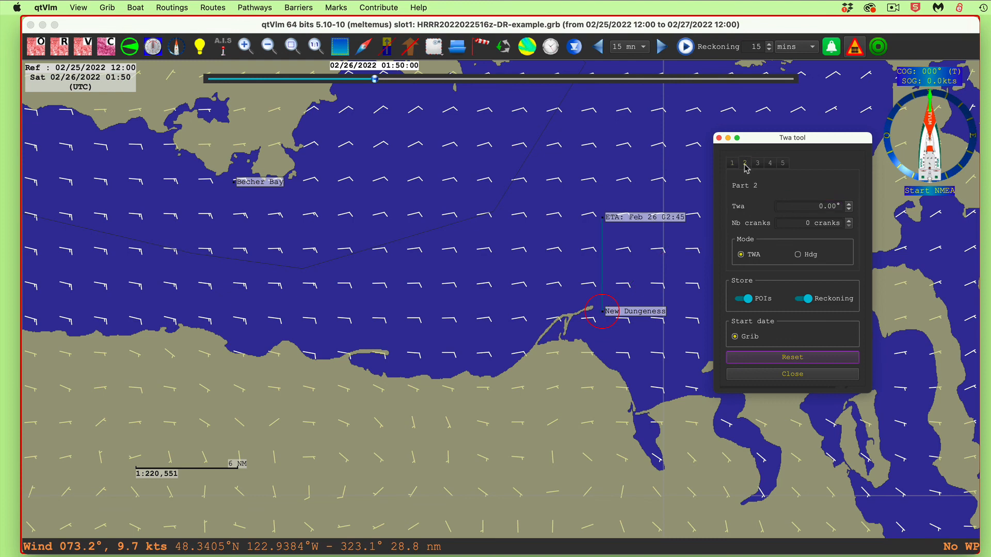
double_click(806, 206)
text(45)
click(849, 220)
click(849, 221)
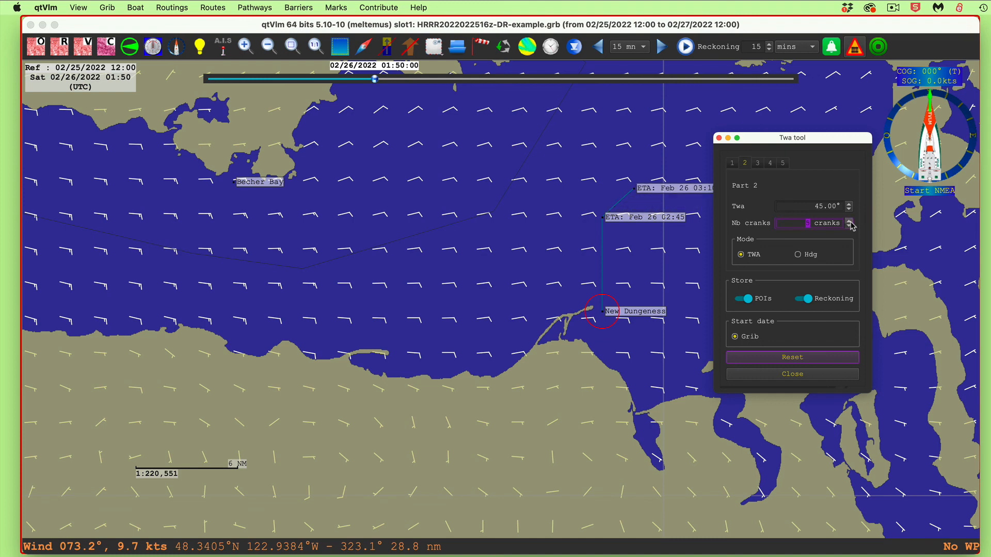
click(850, 221)
click(850, 221)
click(850, 221)
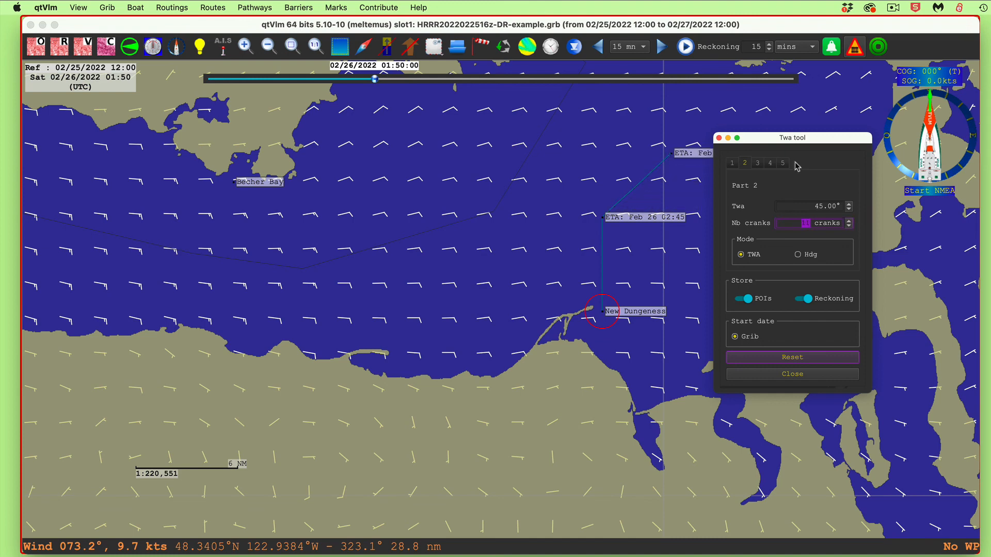
Examine the waters around Cattle Pass, north of the end of the reckoning's second part
drag(772, 142, 866, 145)
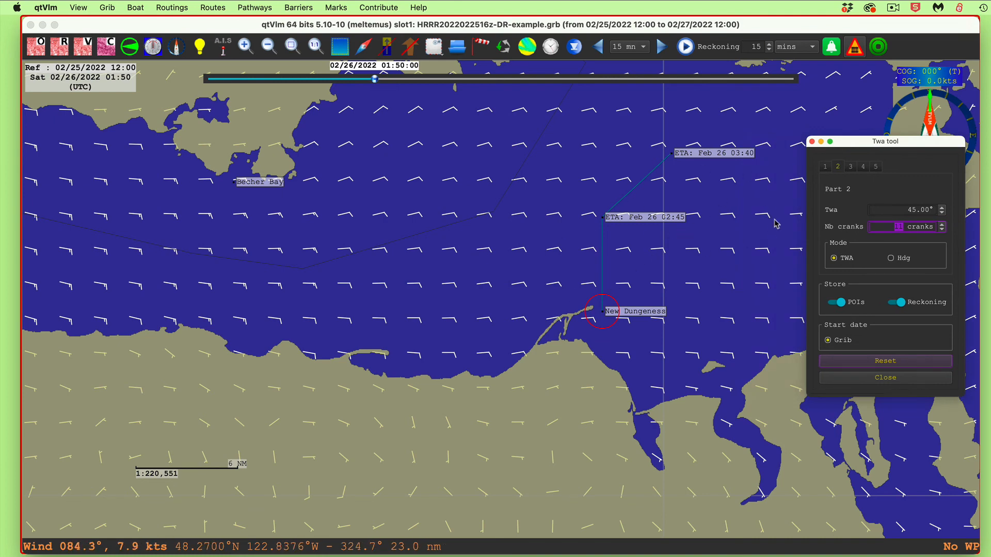
drag(768, 224, 677, 313)
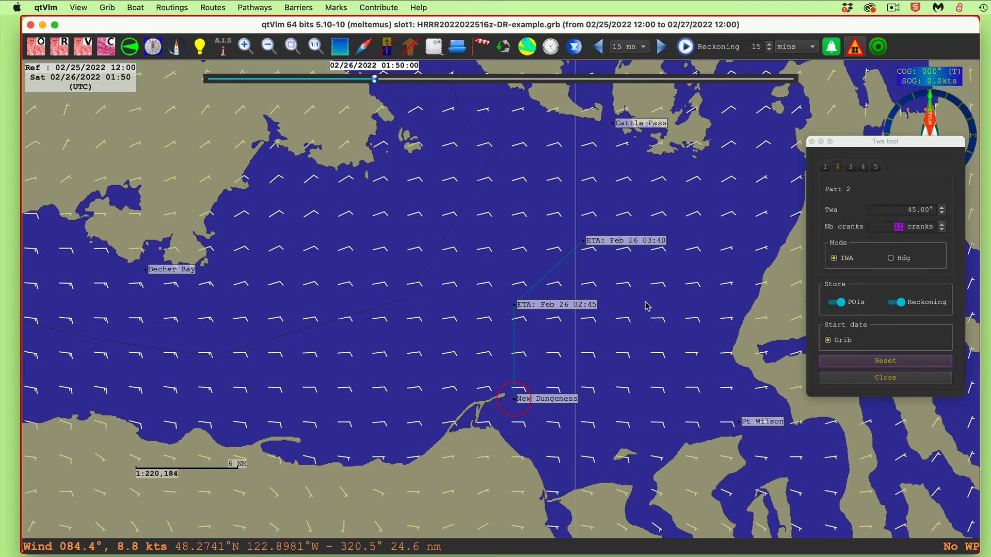
drag(647, 306, 649, 496)
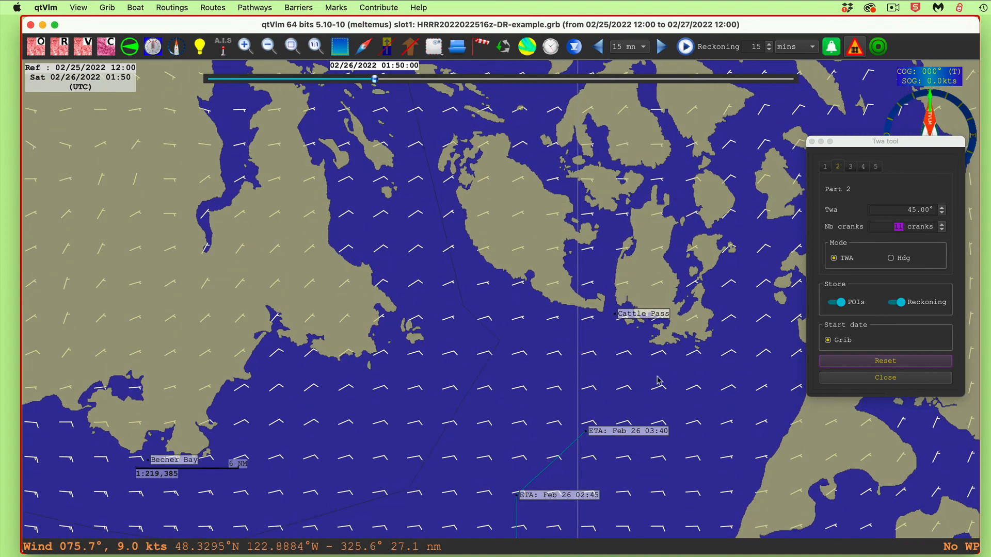
drag(691, 421, 697, 468)
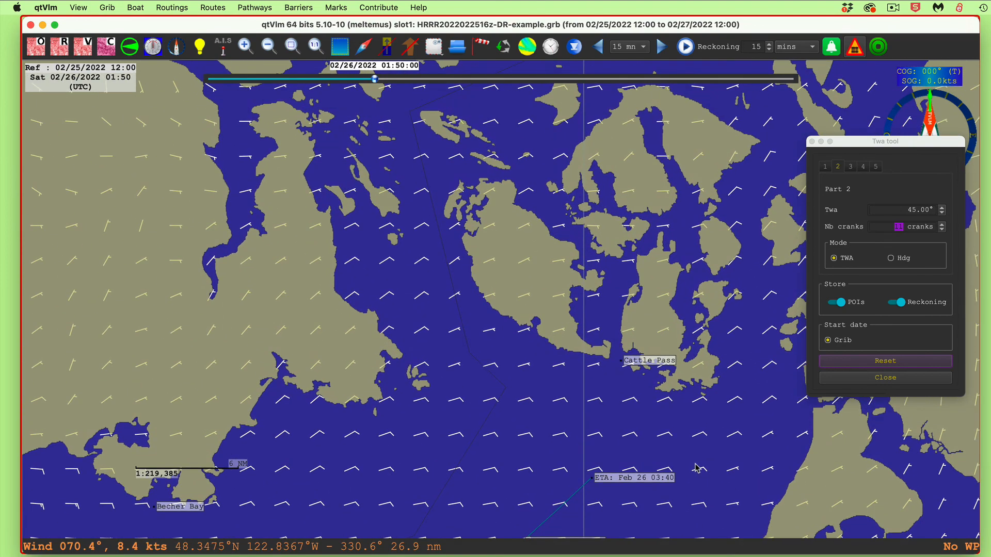